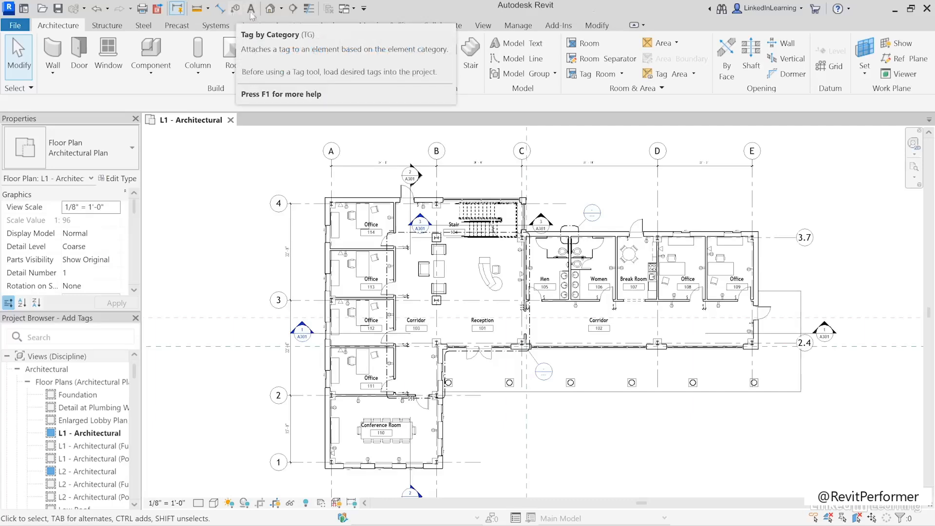
Tag by category, with leader lines, the two partitions below Offices 114 and 113 and the wall between the offices and the corridor
click(290, 27)
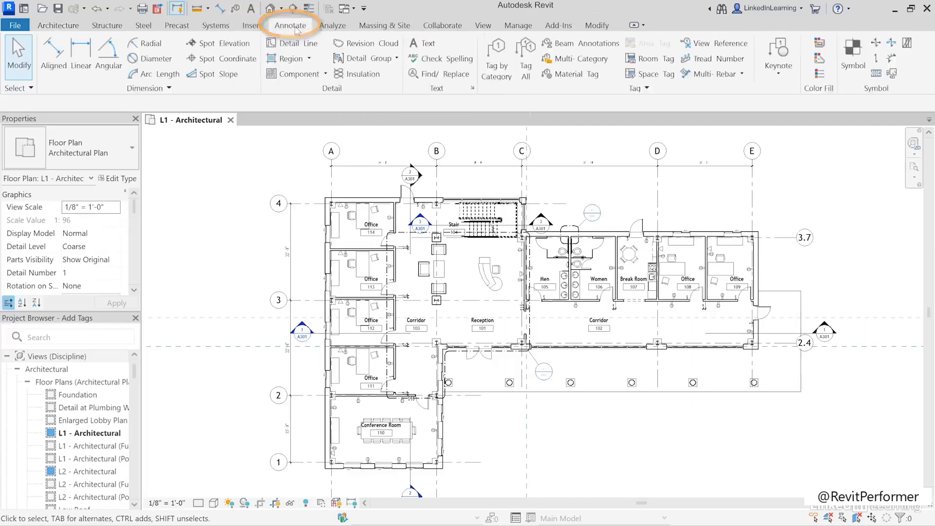
click(495, 76)
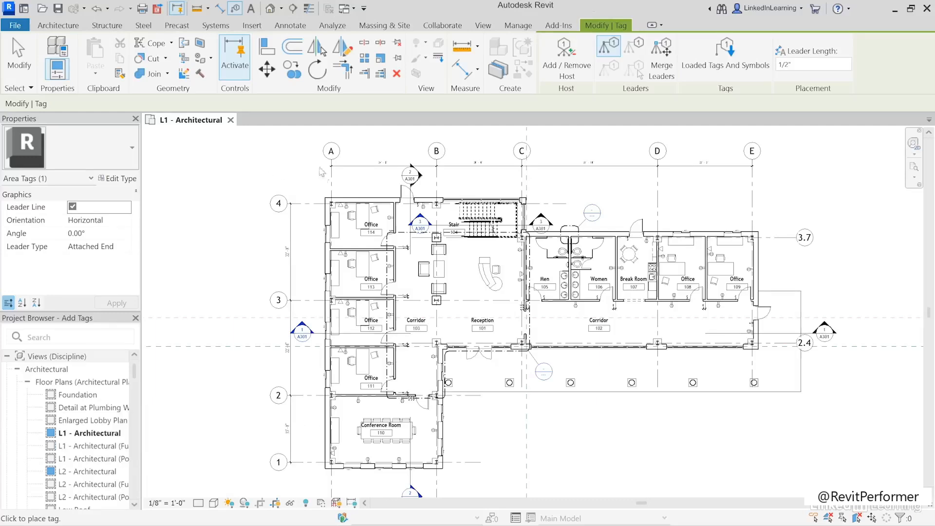
scroll(355, 185, up, 2)
scroll(355, 185, up, 2)
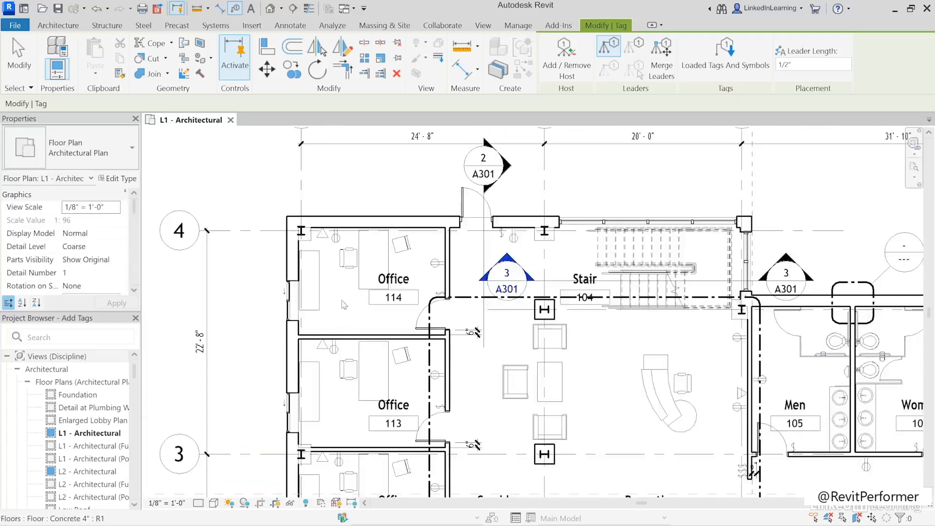
scroll(355, 320, up, 2)
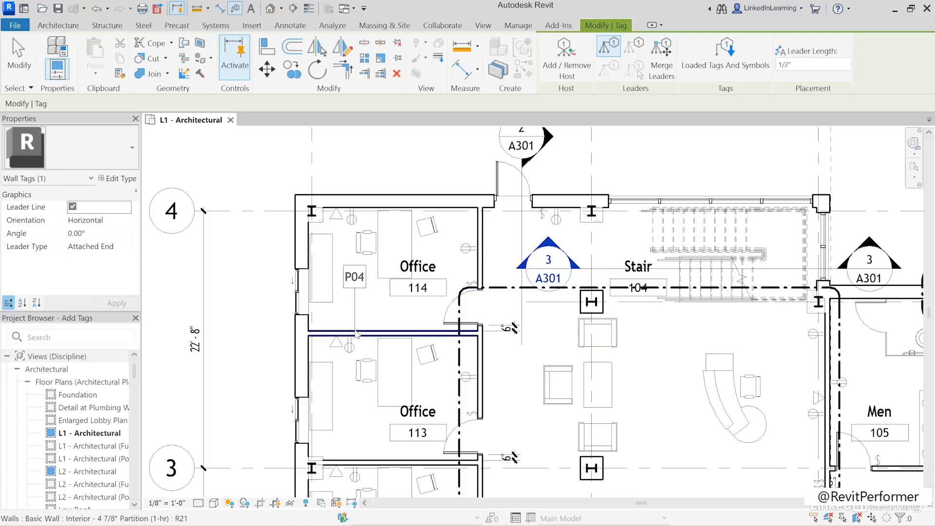
click(355, 311)
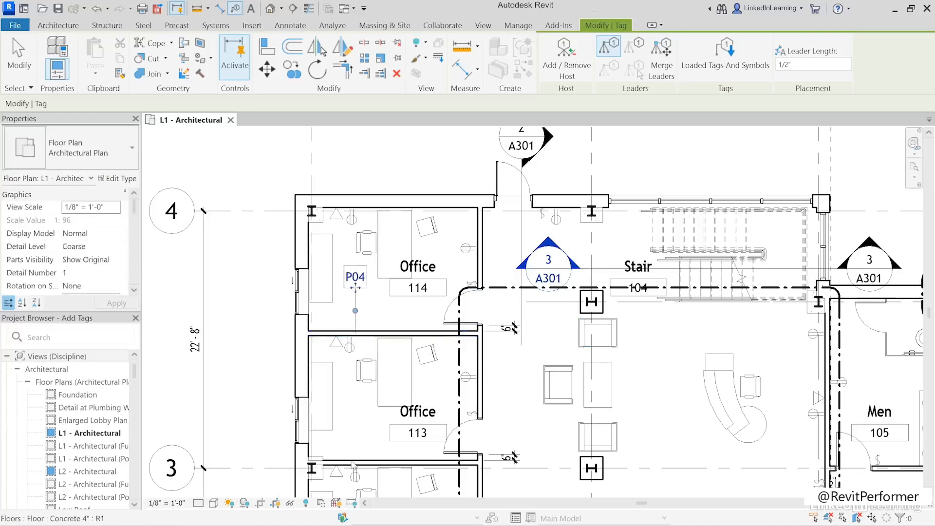
click(351, 439)
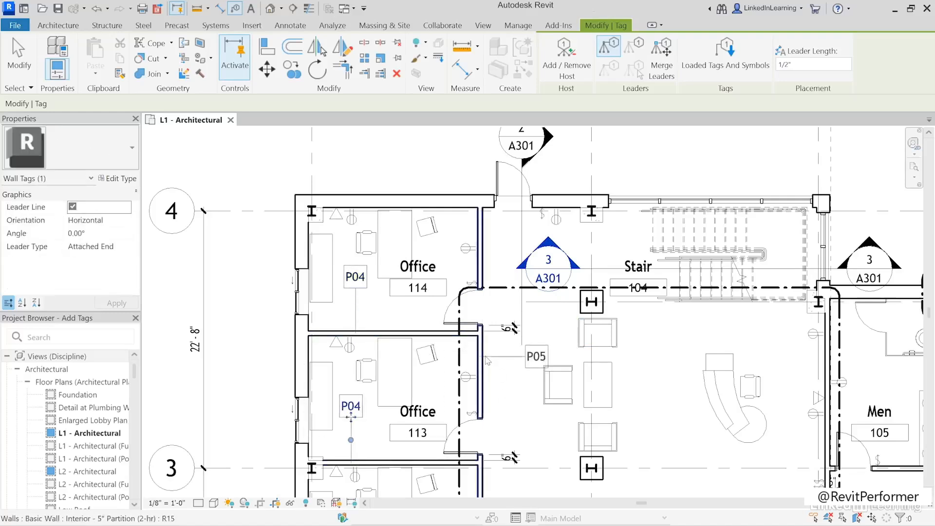
click(503, 352)
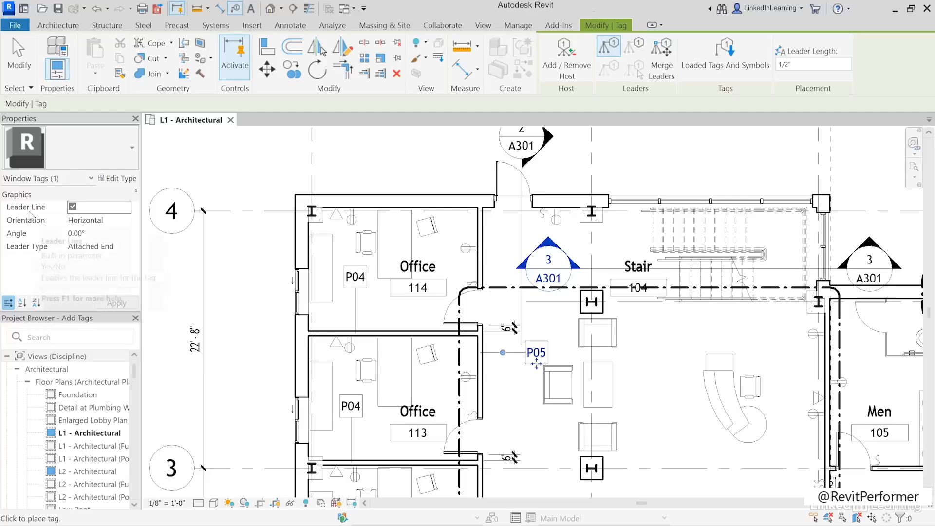
Turn off the tag leader line and tag the exterior door near the stair and the doors of Offices 114 and 113
click(73, 207)
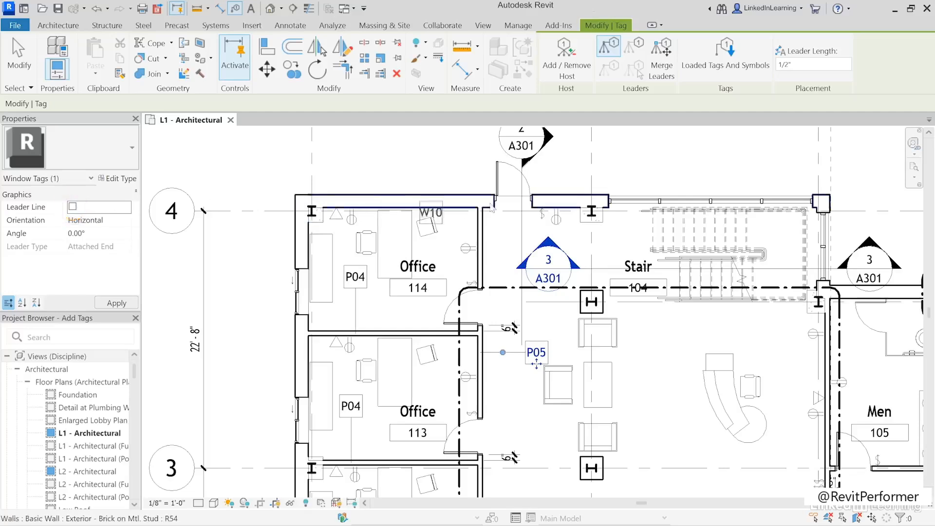
click(504, 187)
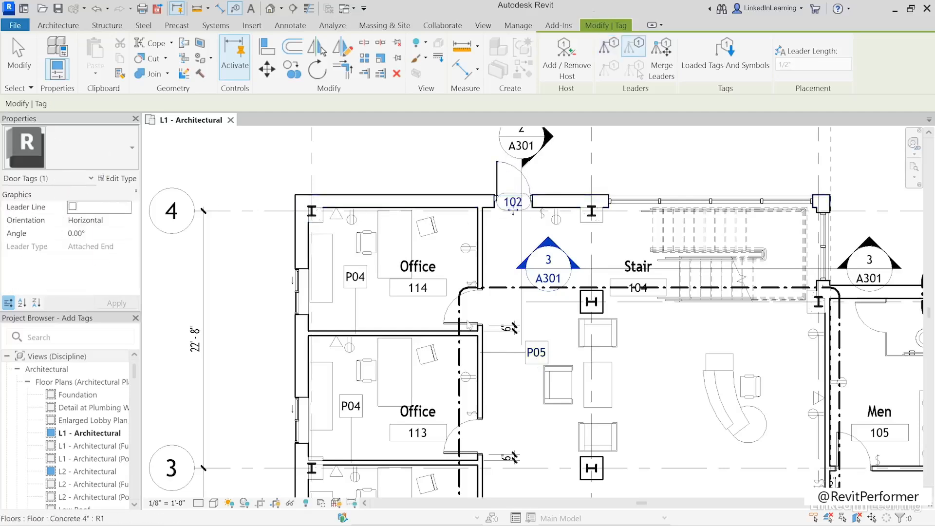
click(465, 314)
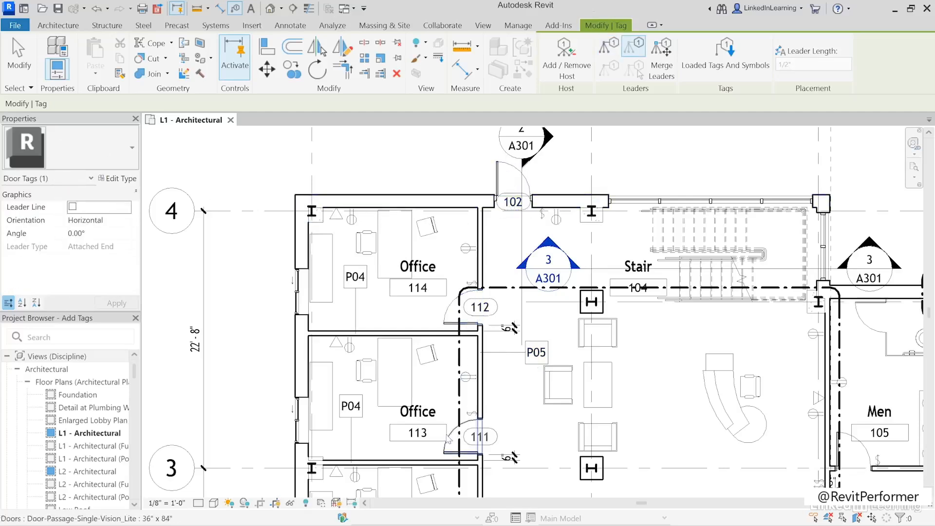
click(453, 438)
Tag the windows of Offices 114 and 113 and the two armchairs and table between the reception columns, without leaders
click(298, 292)
click(304, 427)
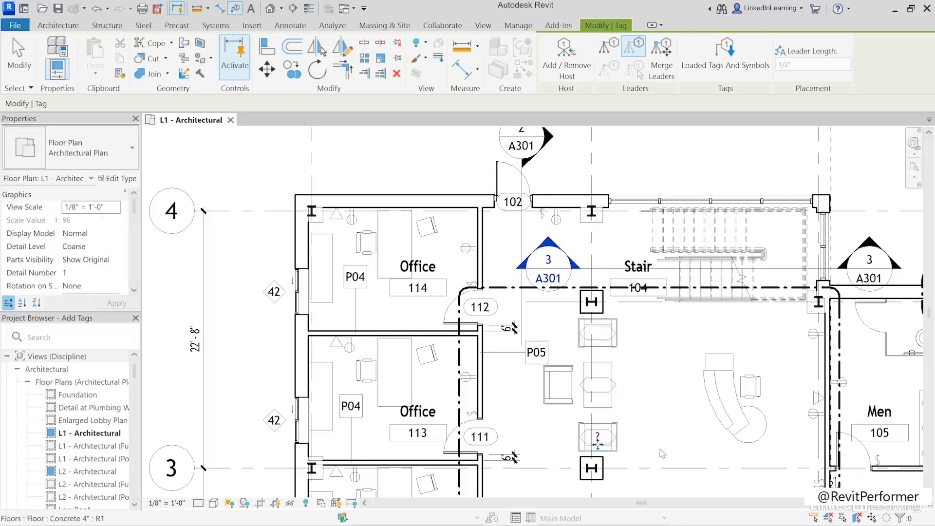
click(18, 53)
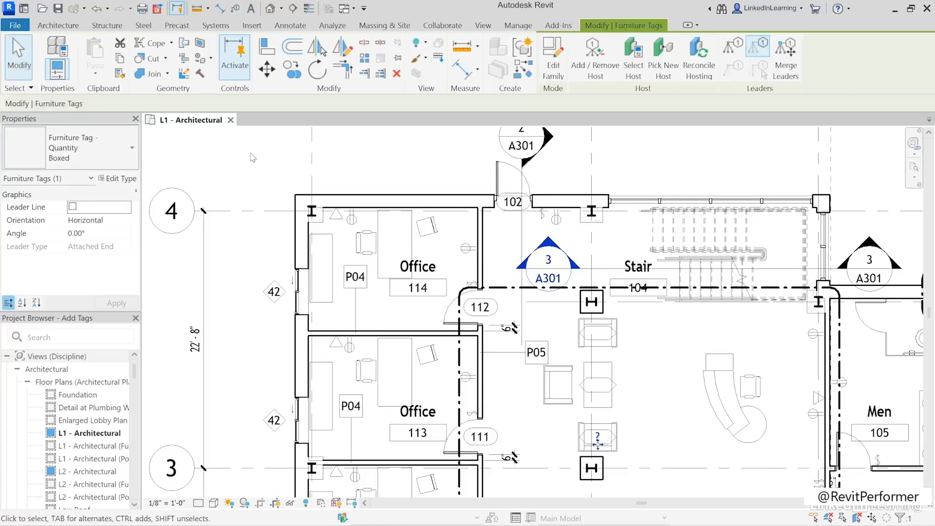
key(Delete)
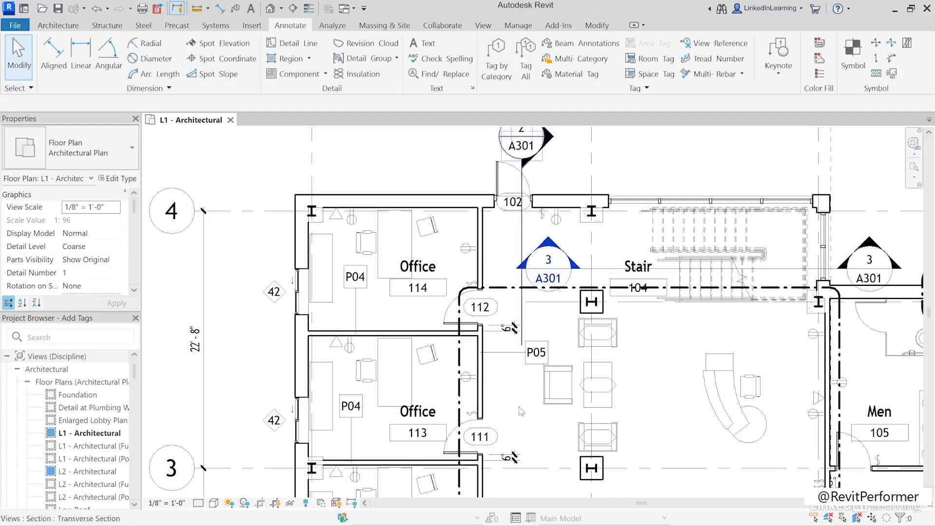
Check the Mark property of the exterior door, the doors of Offices 114 and 113, and the Men's room door
click(502, 177)
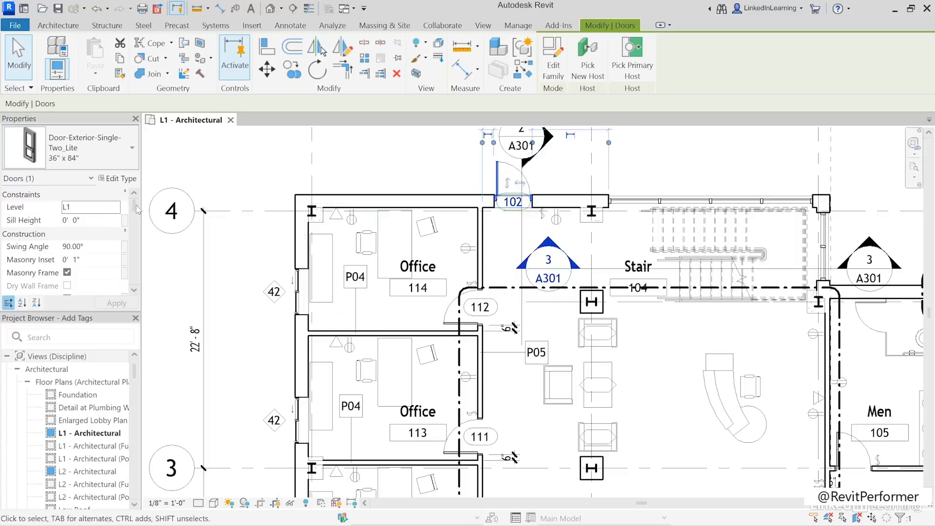
drag(135, 209, 135, 241)
click(90, 232)
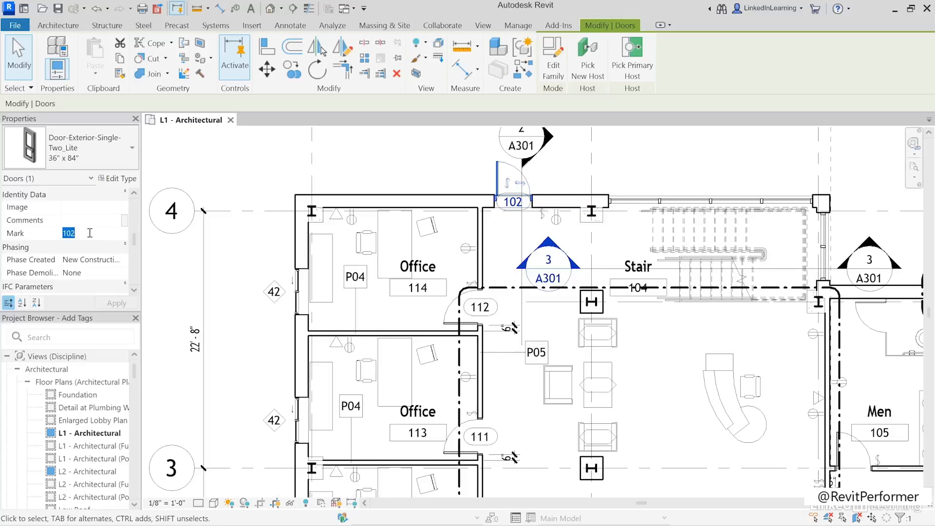
click(444, 322)
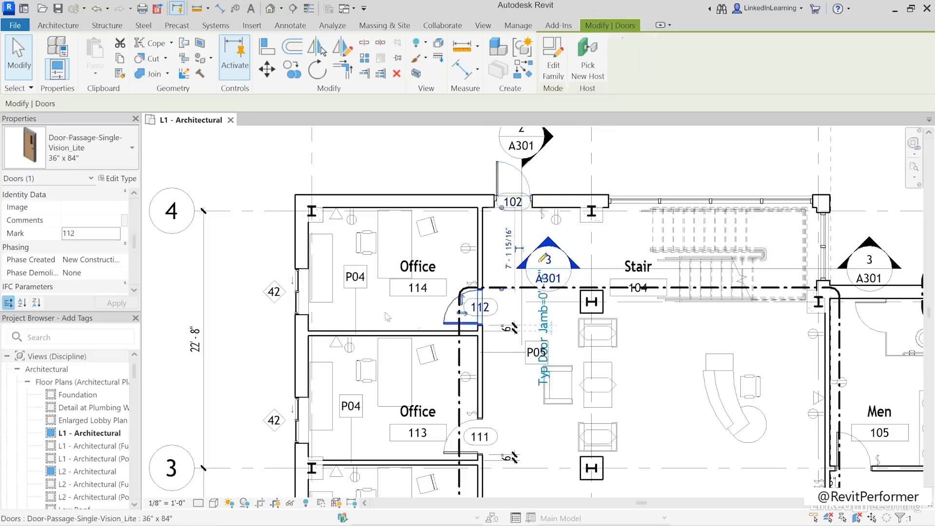
click(440, 454)
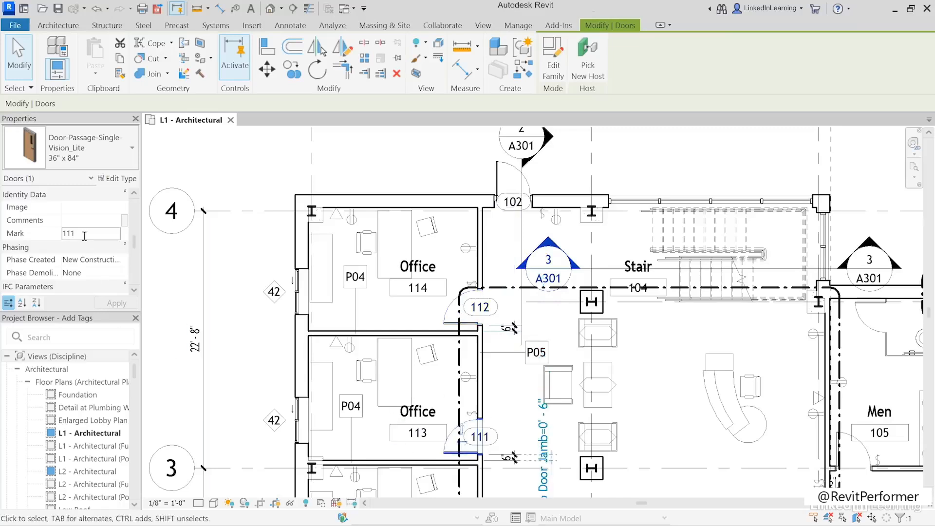
click(857, 452)
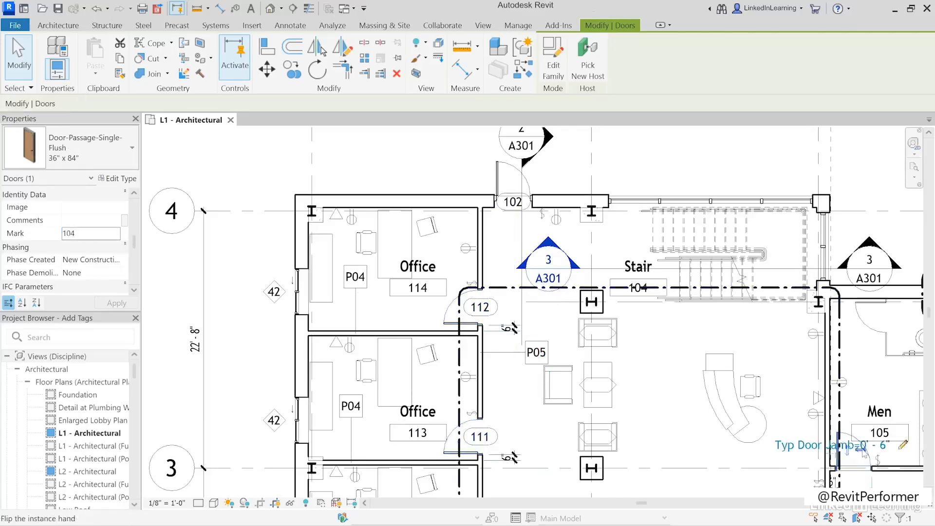
click(95, 235)
key(Escape)
key(Escape)
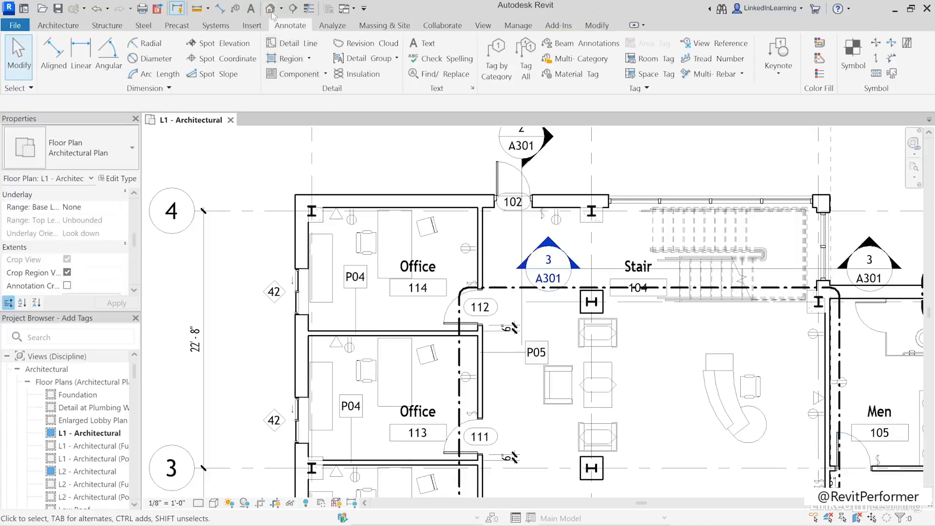
Tag the Men's room door by category without a leader
click(236, 9)
click(839, 447)
click(21, 57)
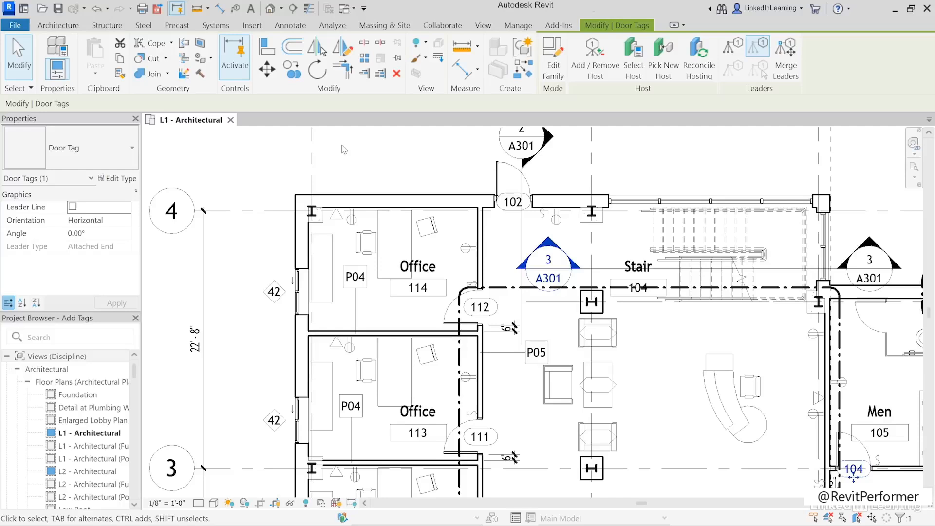
Compare the Mark property of the windows in Offices 114 and 113 with the values in their tags
click(301, 300)
scroll(93, 248, down, 3)
scroll(94, 248, down, 5)
click(93, 234)
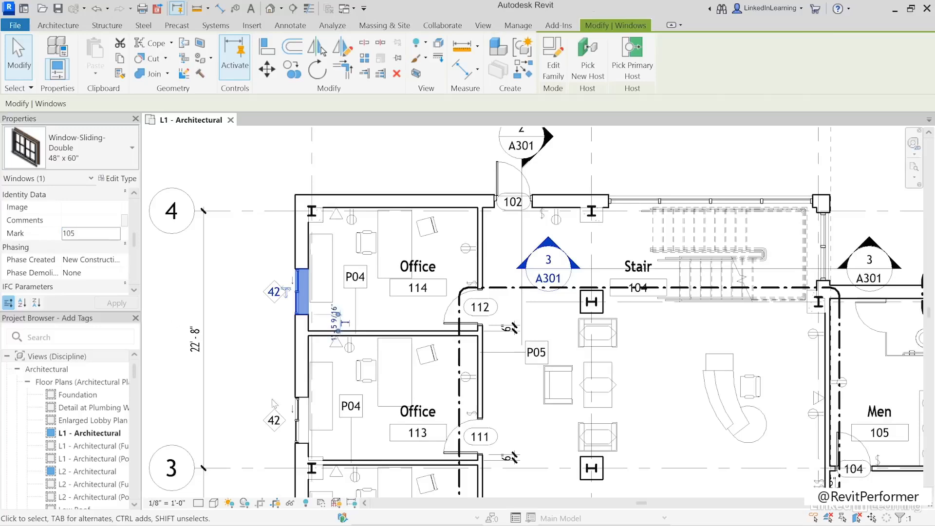
click(302, 419)
click(85, 235)
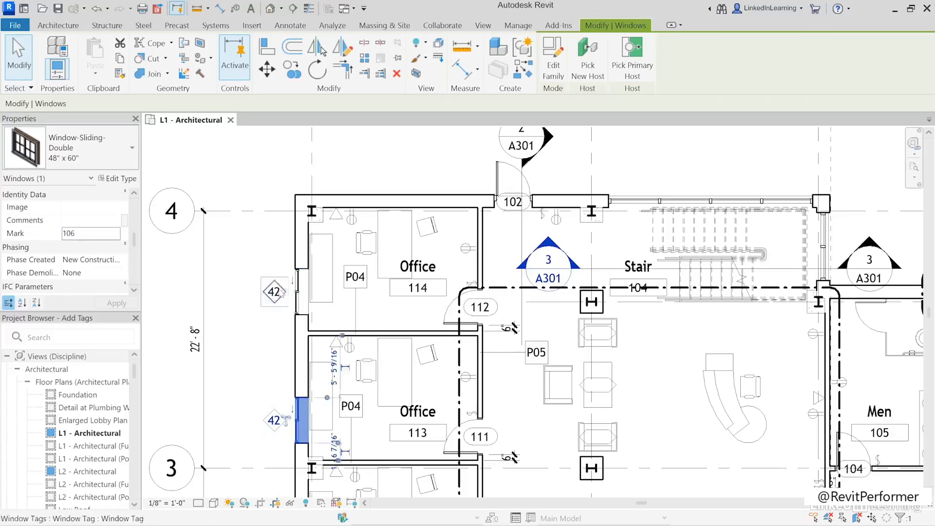
click(245, 338)
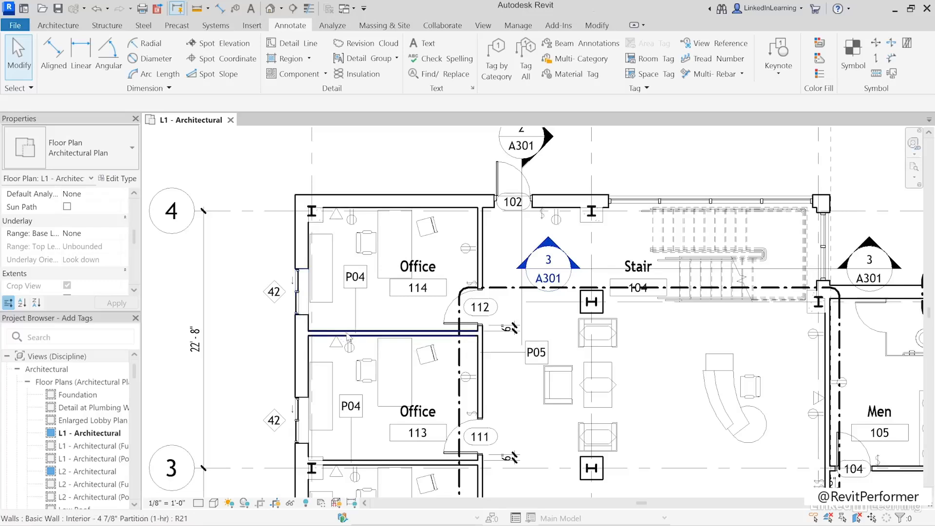
Set the Type Mark of the Window-Sliding-Double 48" x 60" type to A, using the window in Office 114
click(301, 299)
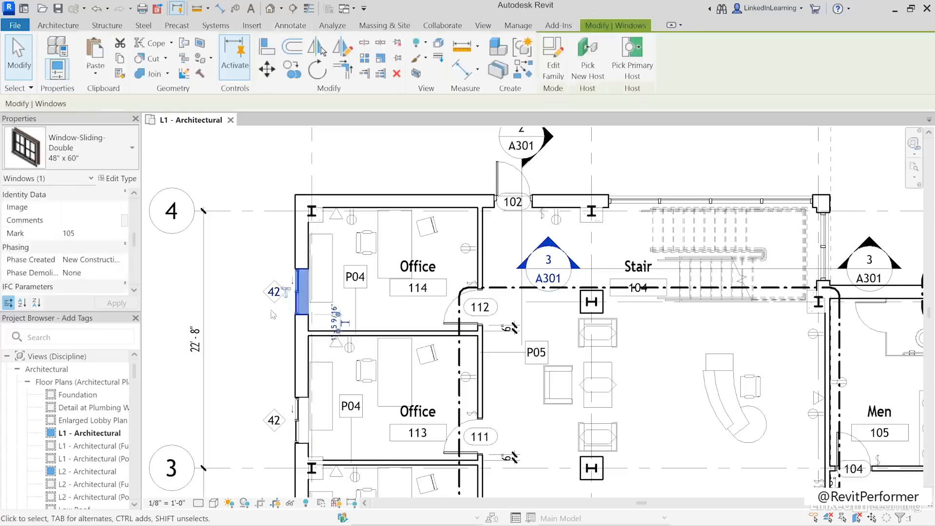
click(116, 179)
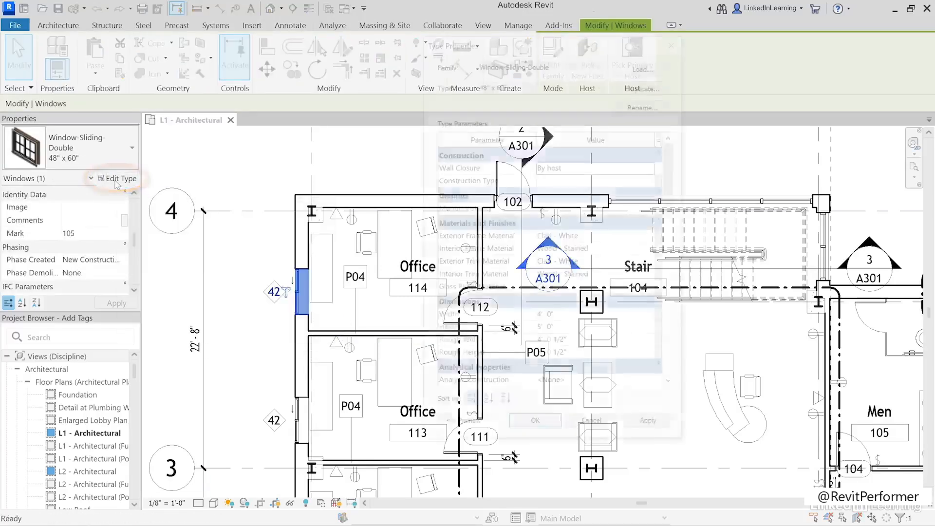
drag(667, 190, 666, 301)
click(555, 326)
double_click(555, 326)
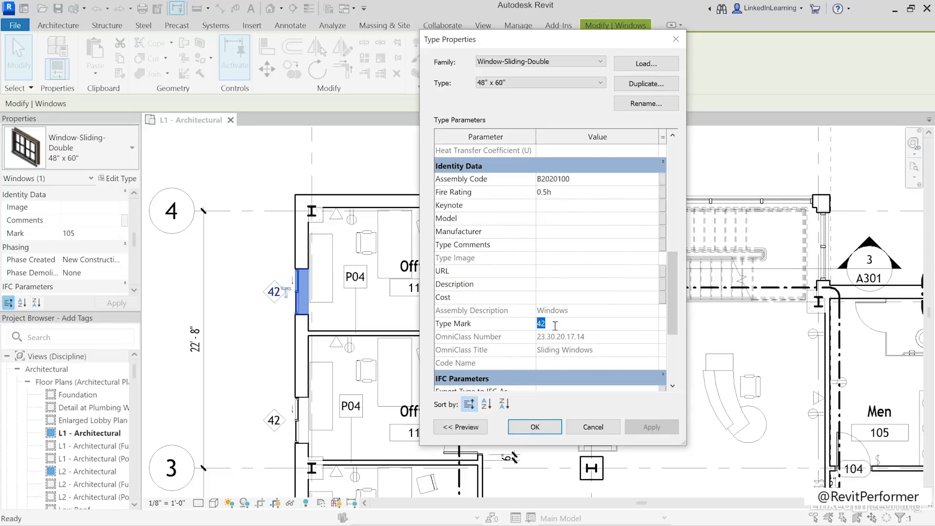
text(A)
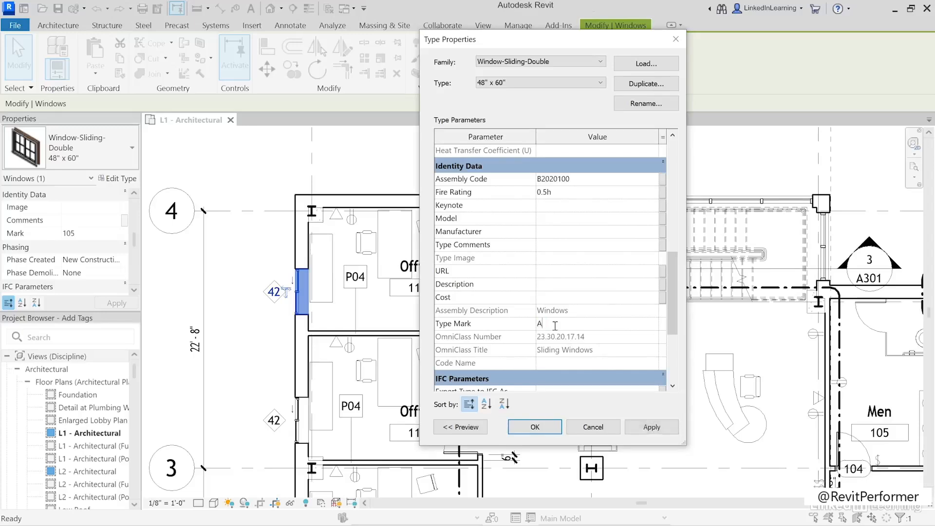
click(534, 427)
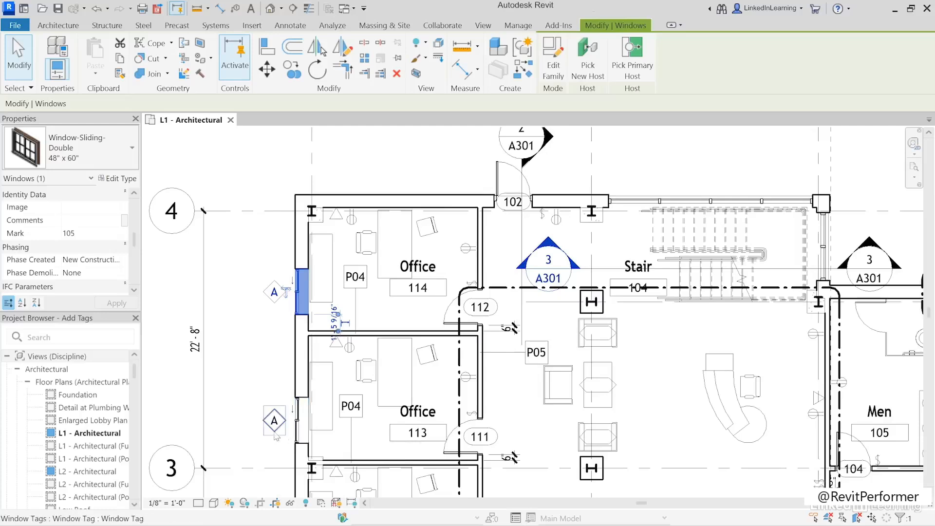
Tag the windows of Offices 108 and 109 by category without leaders
middle_drag(802, 368, 171, 354)
click(236, 8)
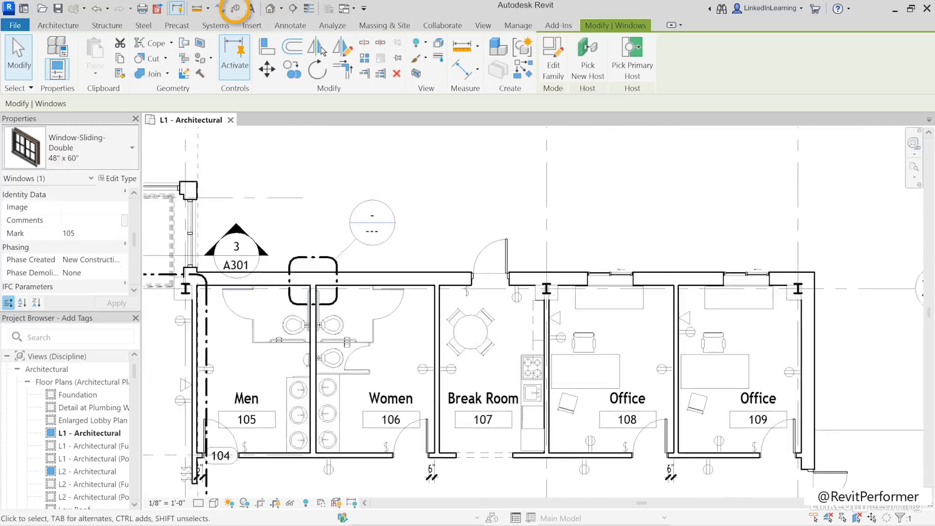
click(608, 279)
click(746, 274)
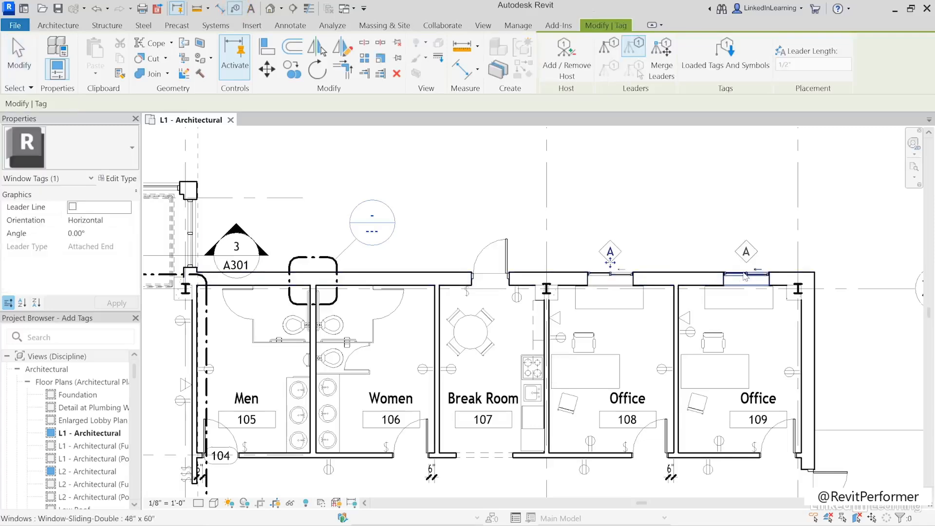
click(7, 72)
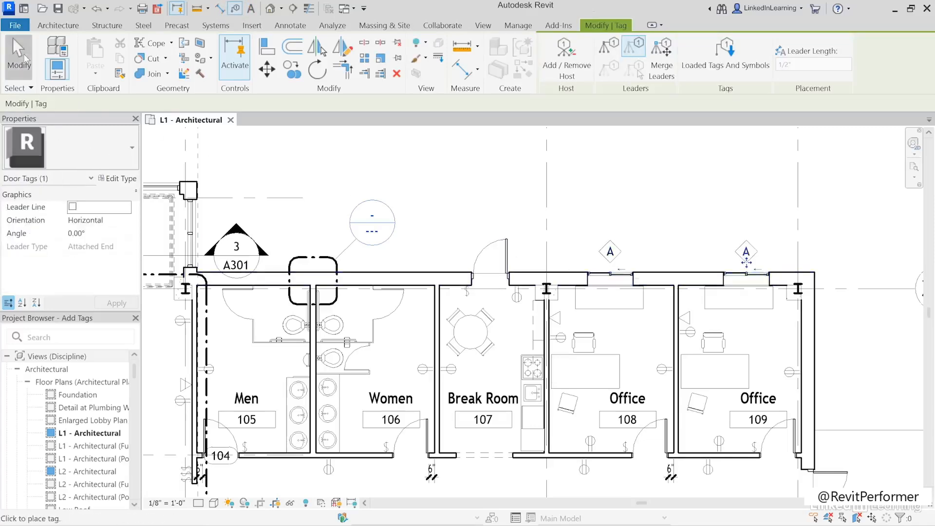
Compare the wall types of the partition between Offices 114 and 113 and the corridor-side office wall with their tags
middle_drag(327, 414, 857, 405)
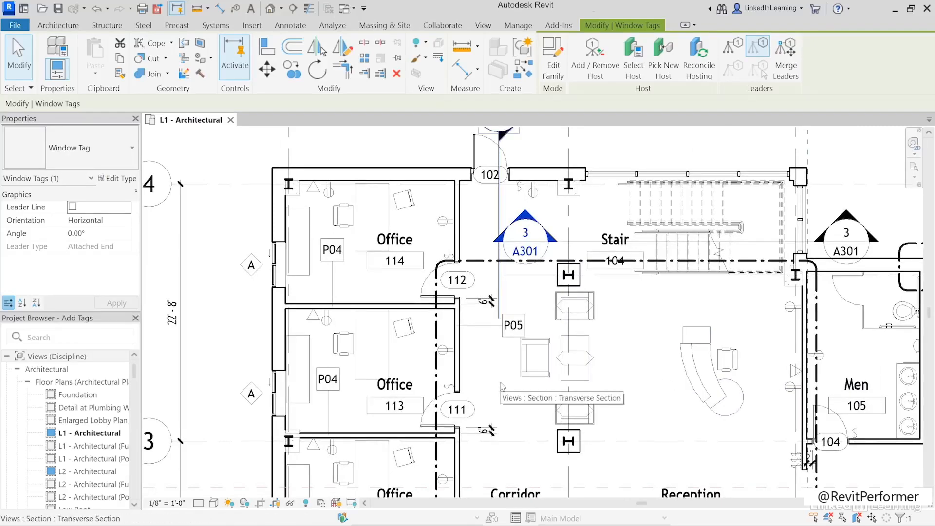
click(365, 304)
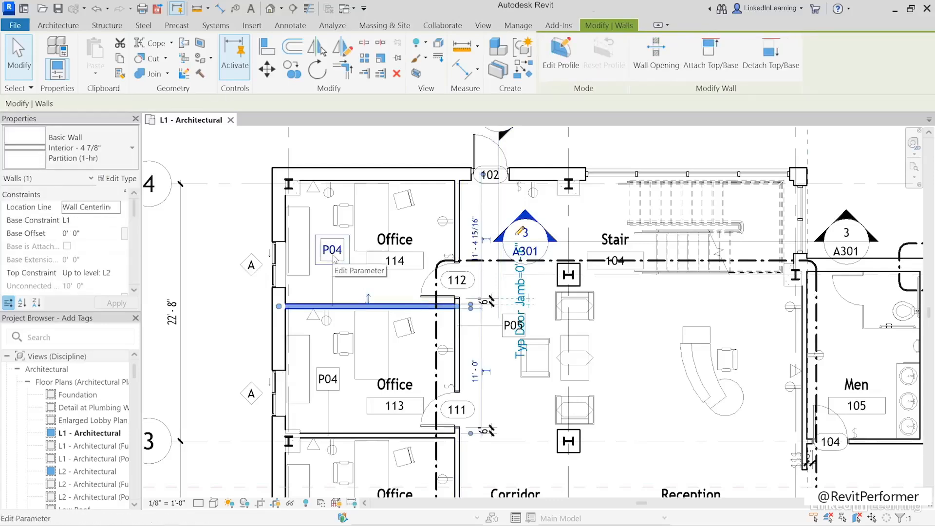
click(458, 340)
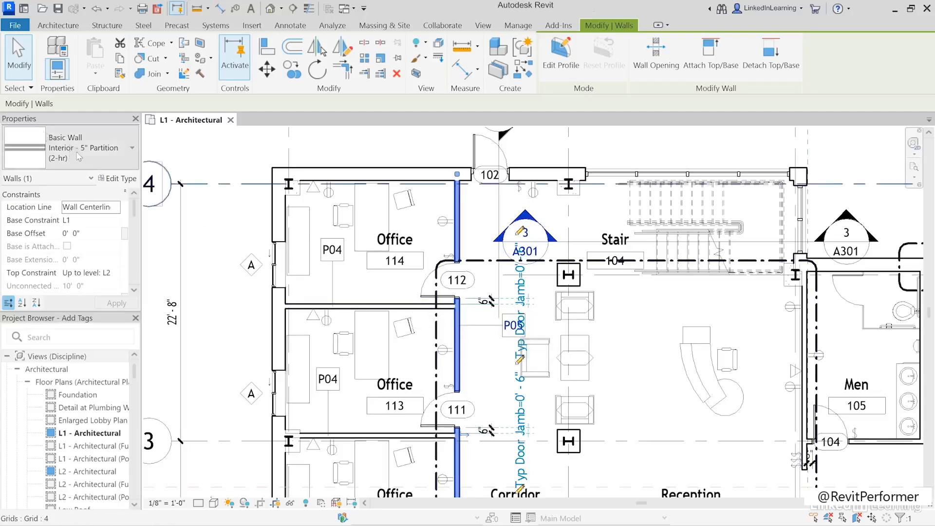
click(384, 306)
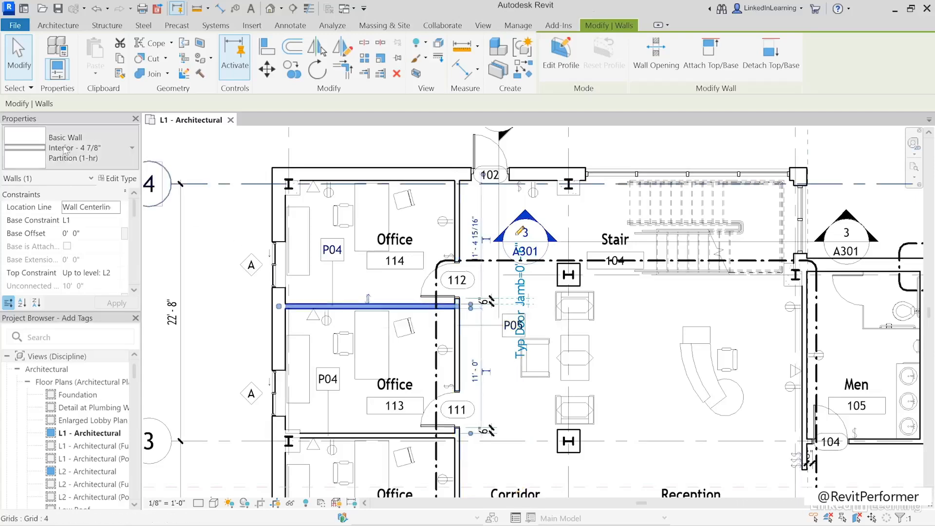
Change the partition wall between Offices 114 and 113 to the Interior - 5" Partition (2-hr) type
click(108, 160)
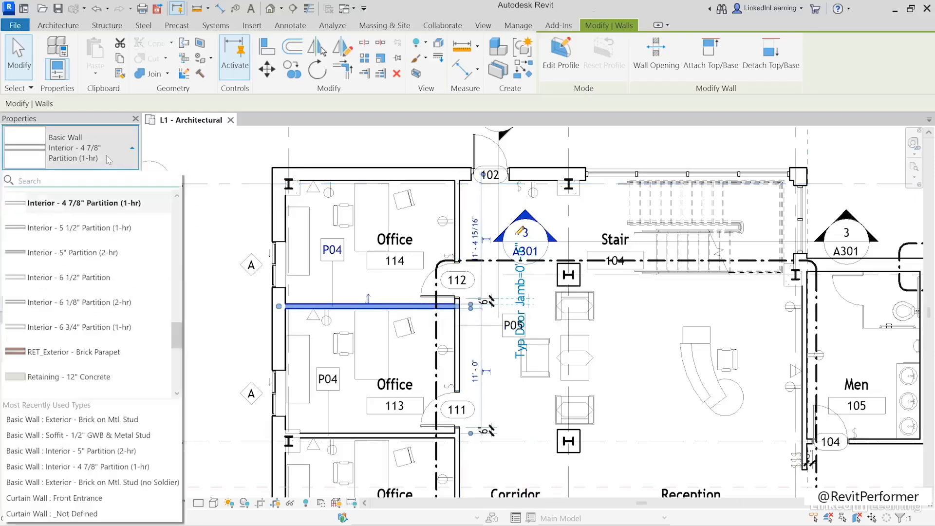
click(76, 256)
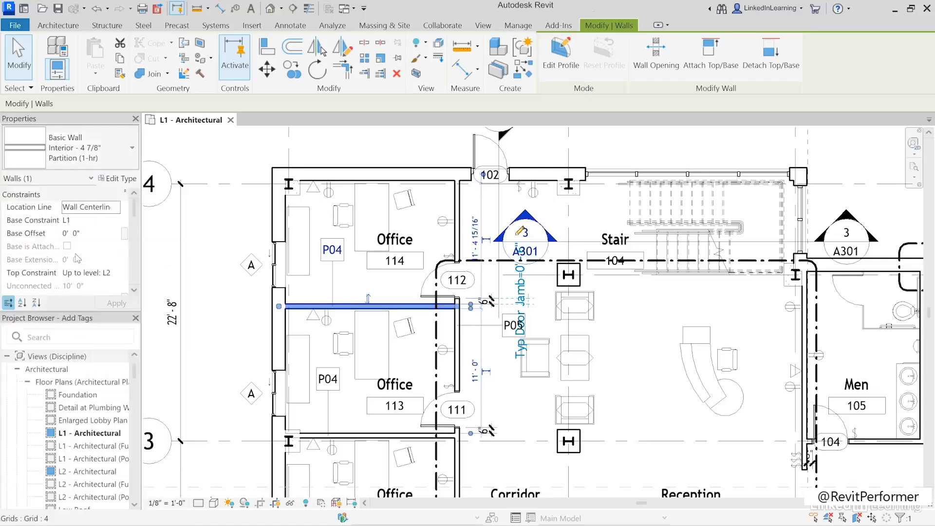
click(245, 345)
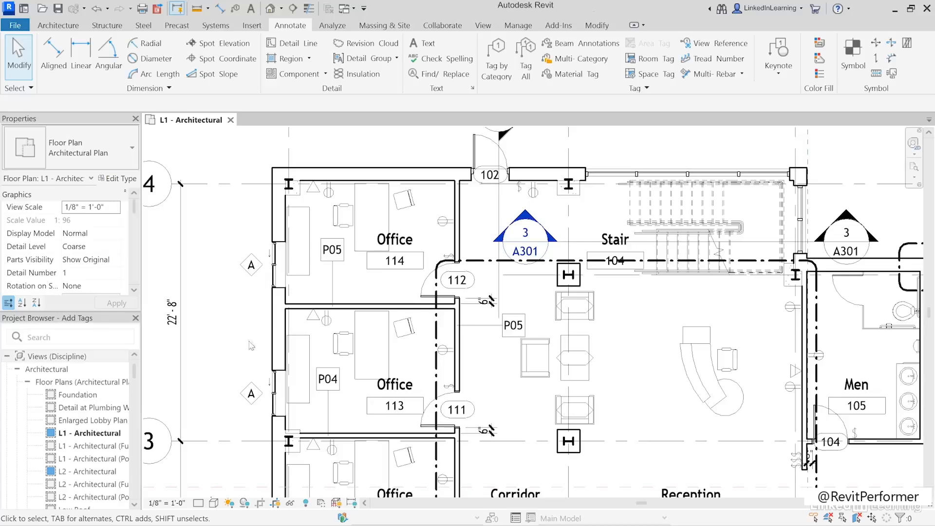
Set the Mark of the rectangular coffee table beside the corridor's lounge chairs to T1
middle_drag(619, 364, 475, 349)
scroll(476, 347, up, 1)
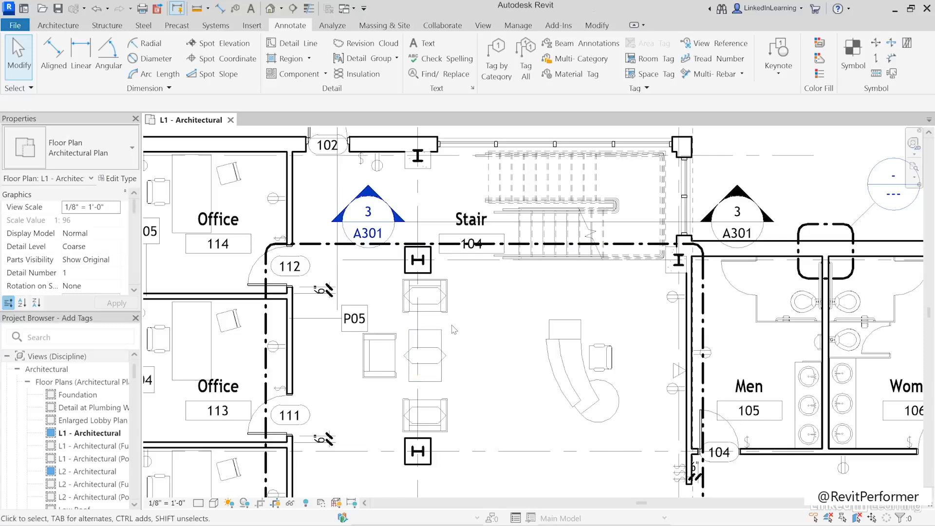
click(426, 344)
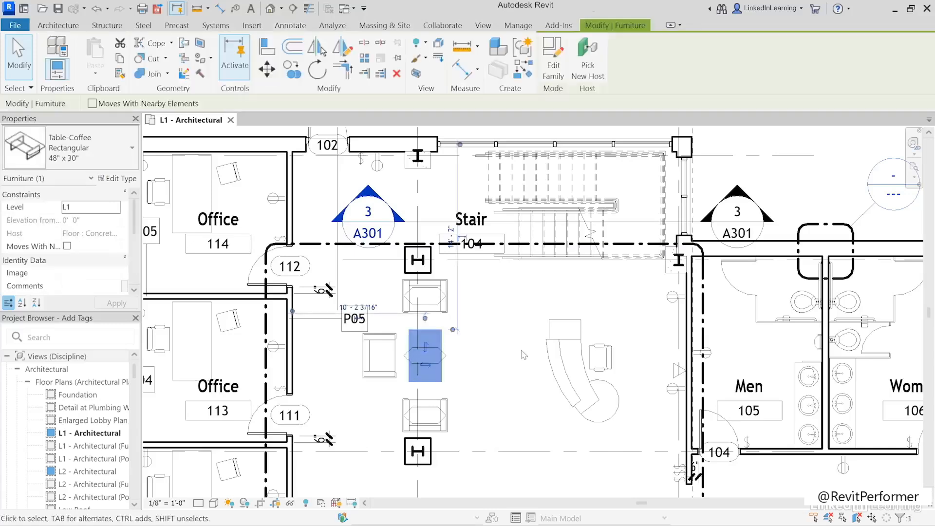
scroll(101, 220, down, 3)
click(94, 234)
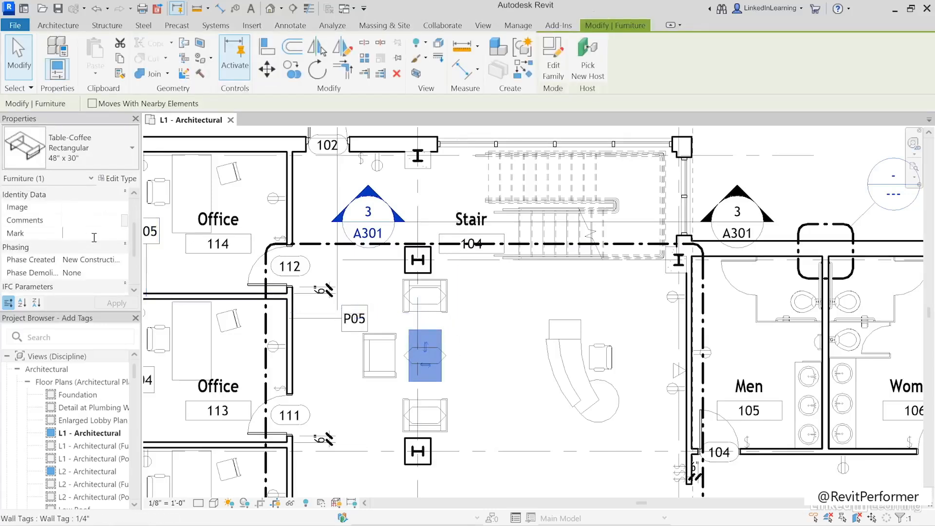
text(T1)
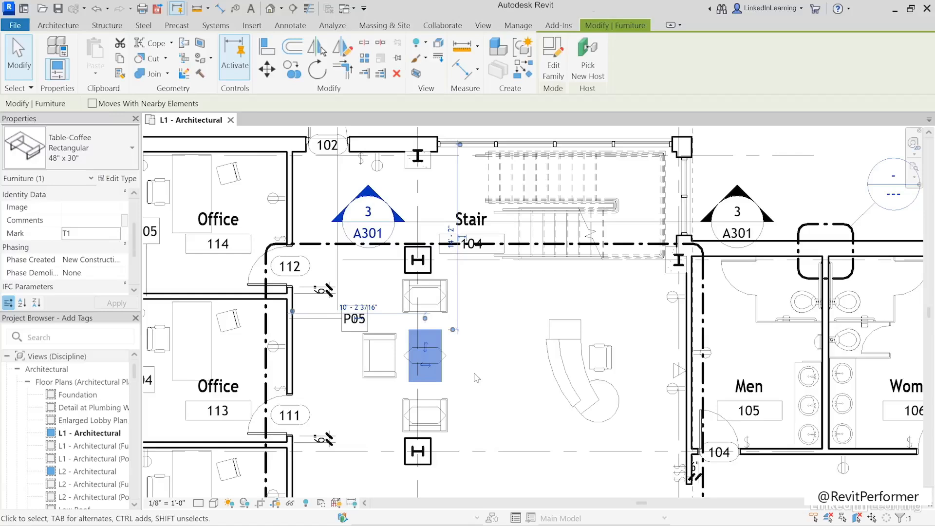
key(Escape)
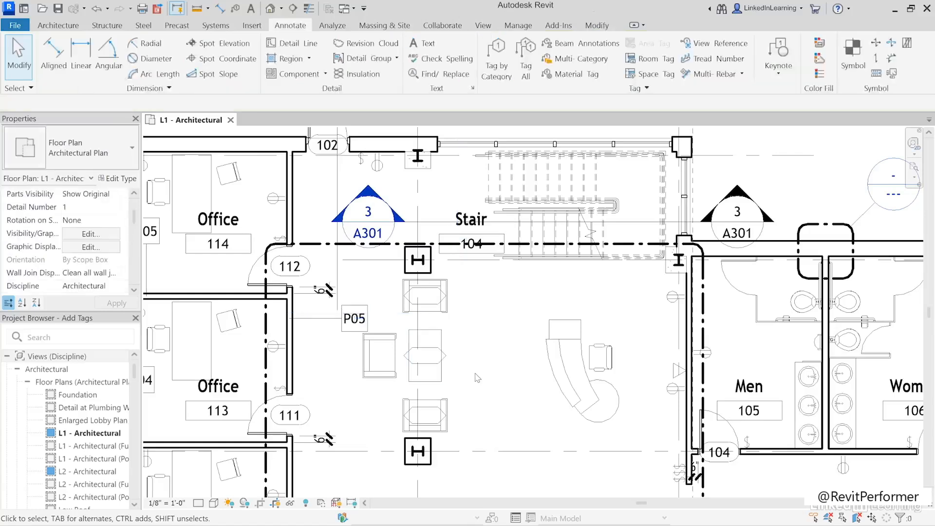
Tag the lounge chair south of the coffee table and enter CH1 in its tag, accepting the type parameter change
click(435, 414)
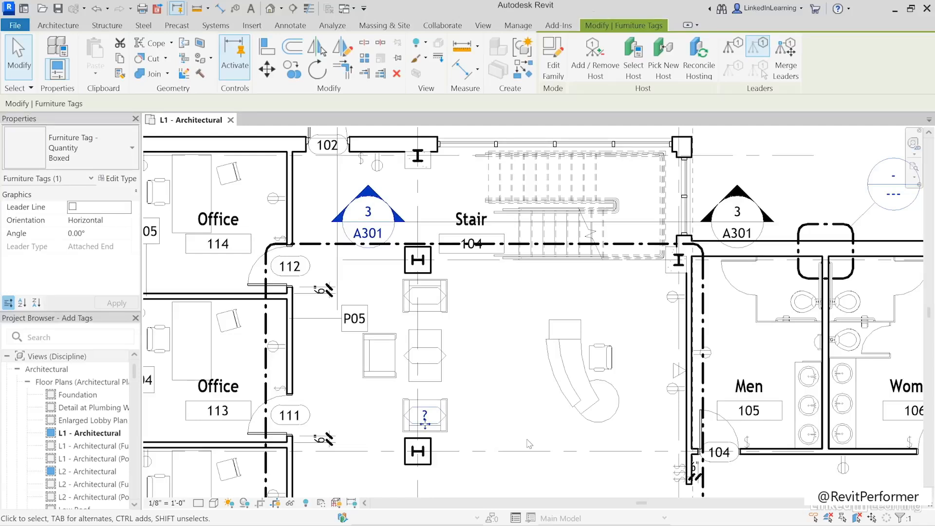
click(424, 414)
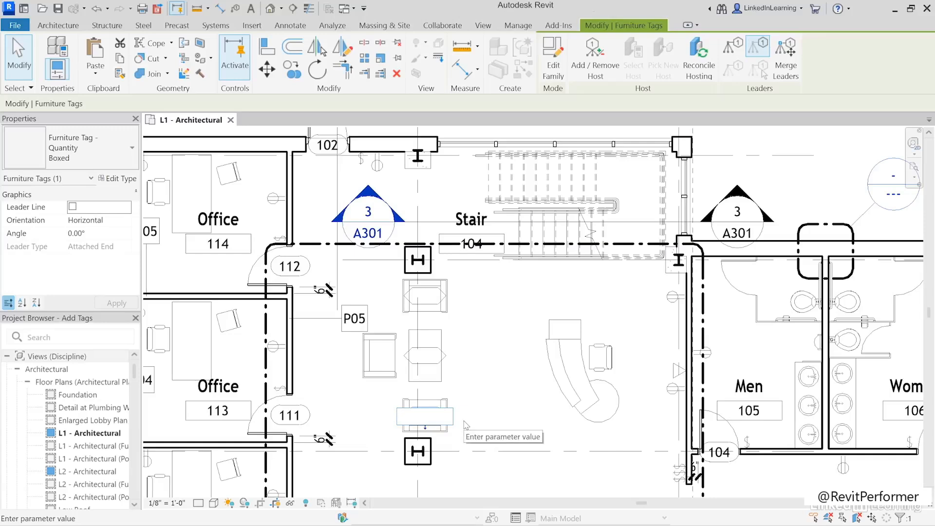
text(CH1)
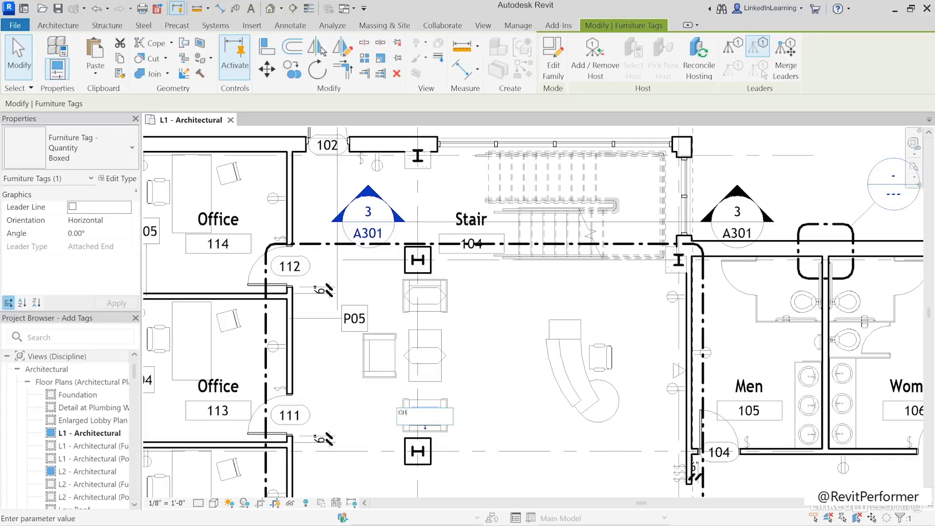
key(Return)
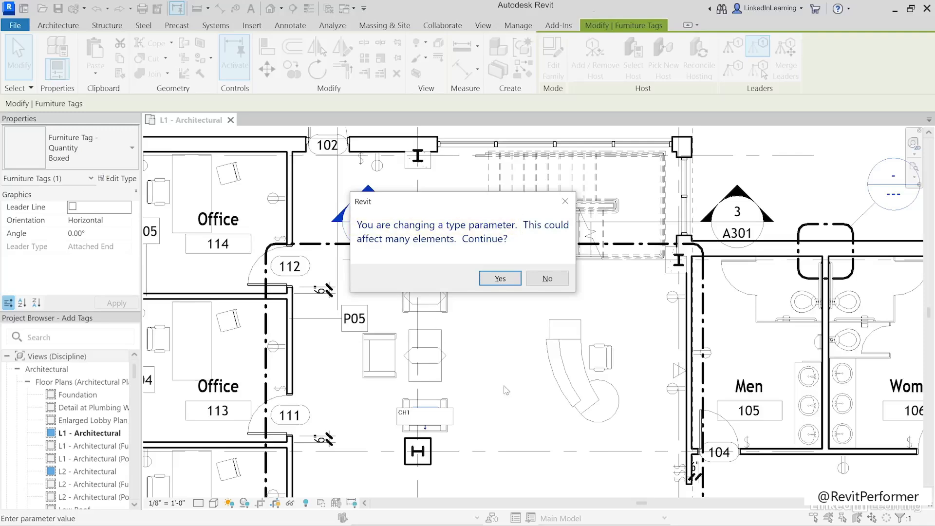
click(500, 278)
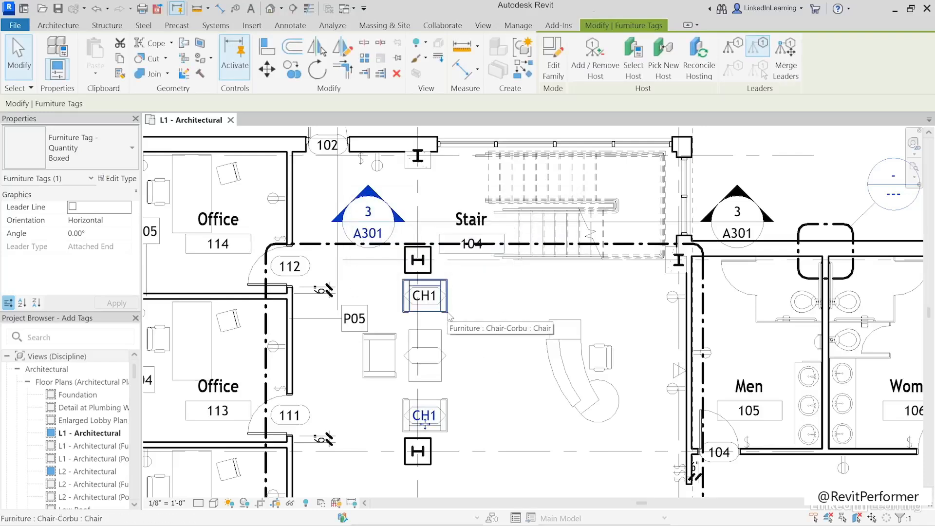
Tag the other two lounge chairs around the coffee table by category without leaders
click(236, 9)
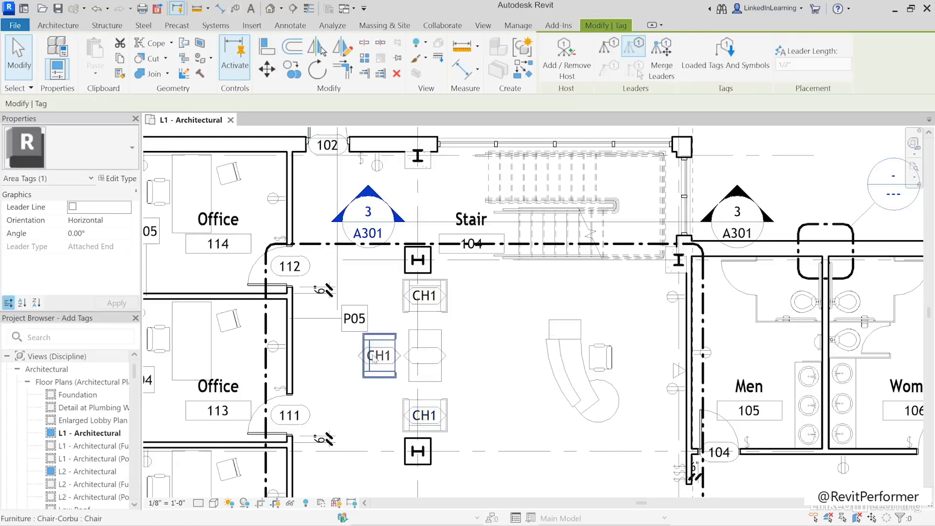
click(20, 69)
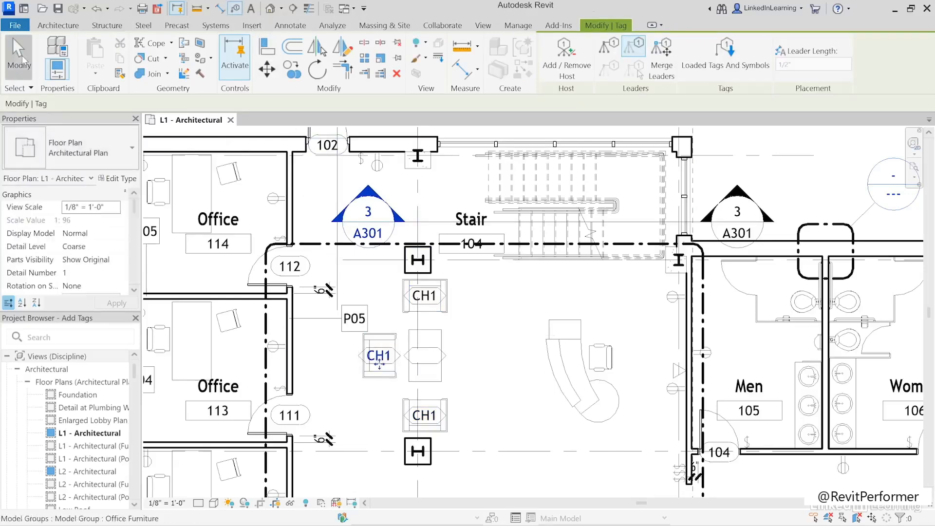
click(492, 395)
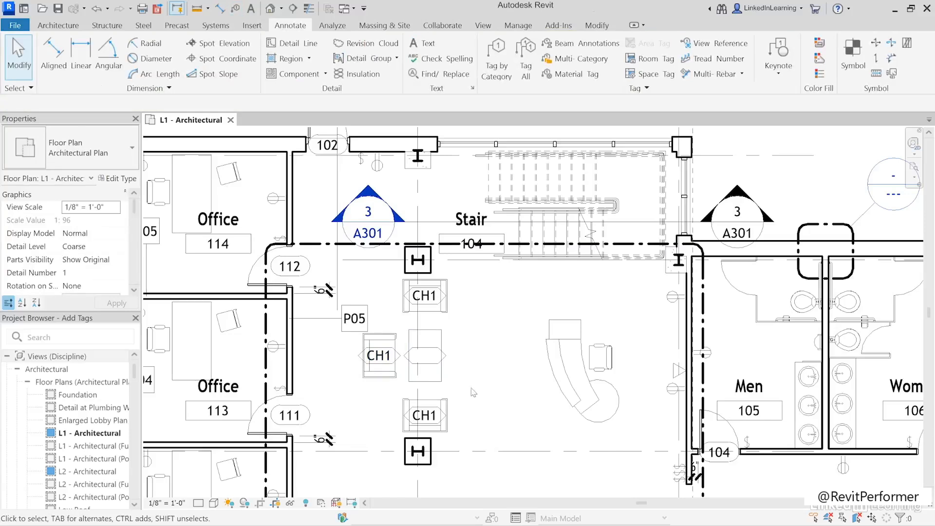
Set the Type Mark of the Chair-Corbu type to CH2 using the lounge chair south of the coffee table
click(436, 411)
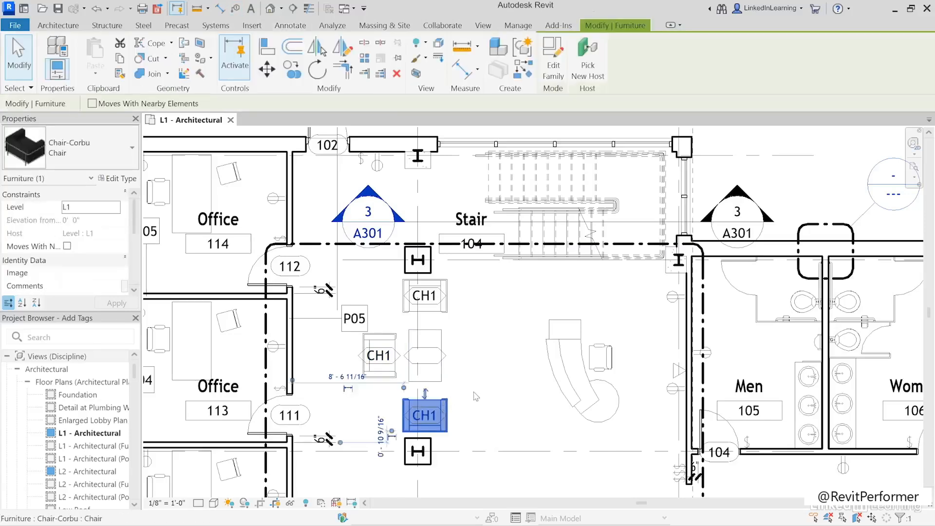
click(117, 179)
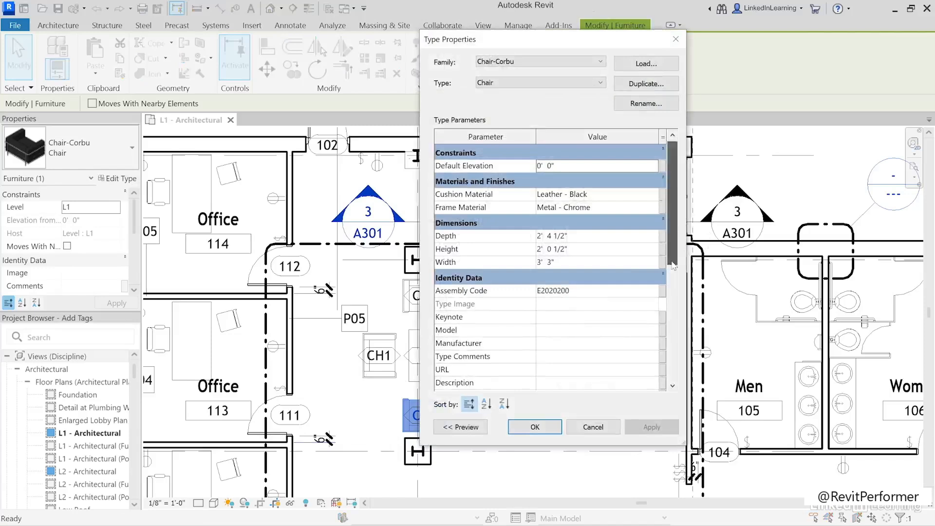
scroll(553, 297, down, 4)
click(579, 269)
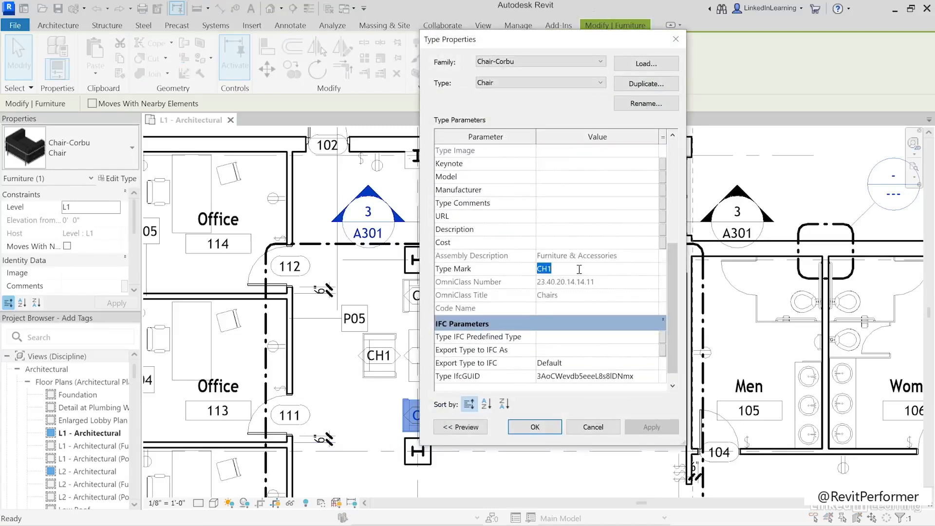
text(CH2)
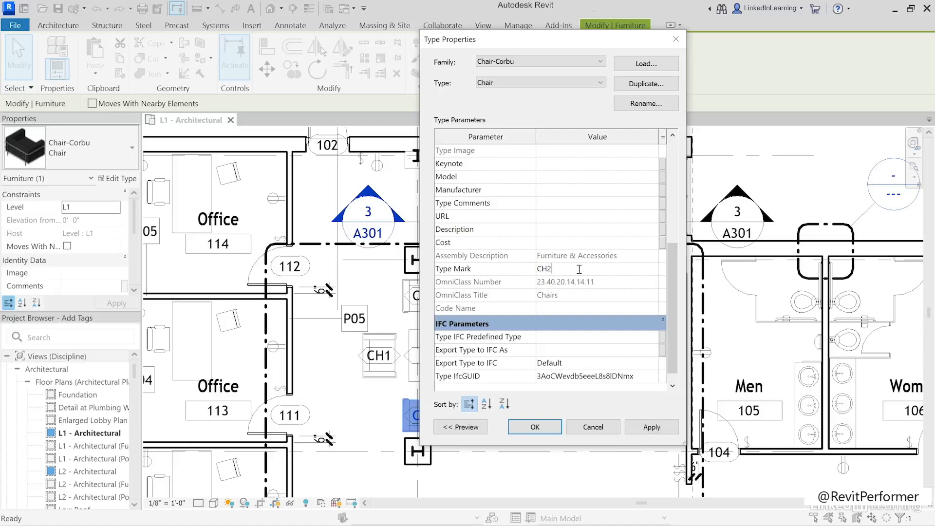
click(551, 428)
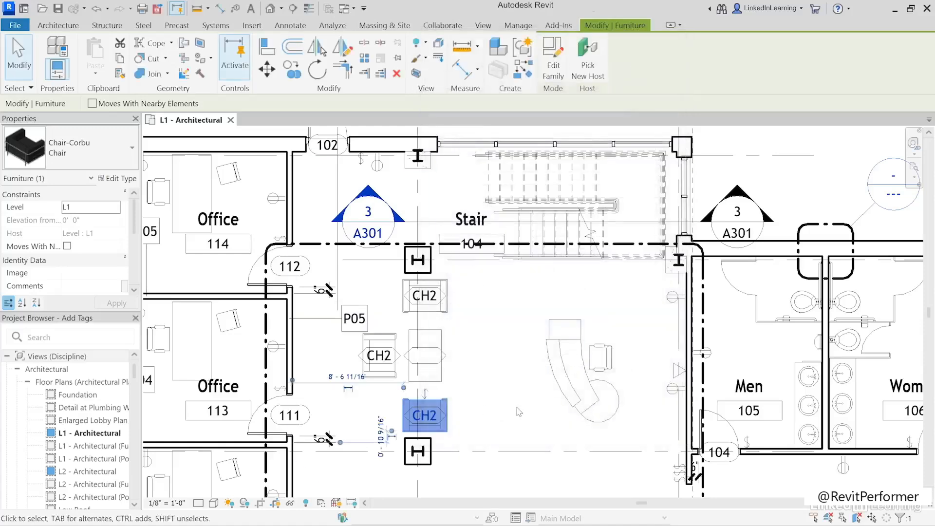
click(519, 411)
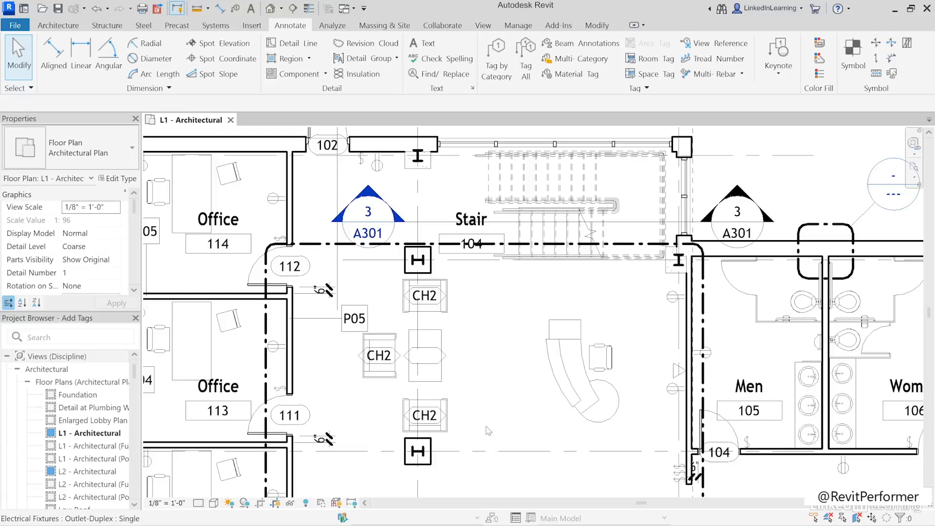
Tag the corridor-side wall of Office 111 by category with a leader and move the tag slightly closer to the wall
middle_drag(496, 401, 492, 97)
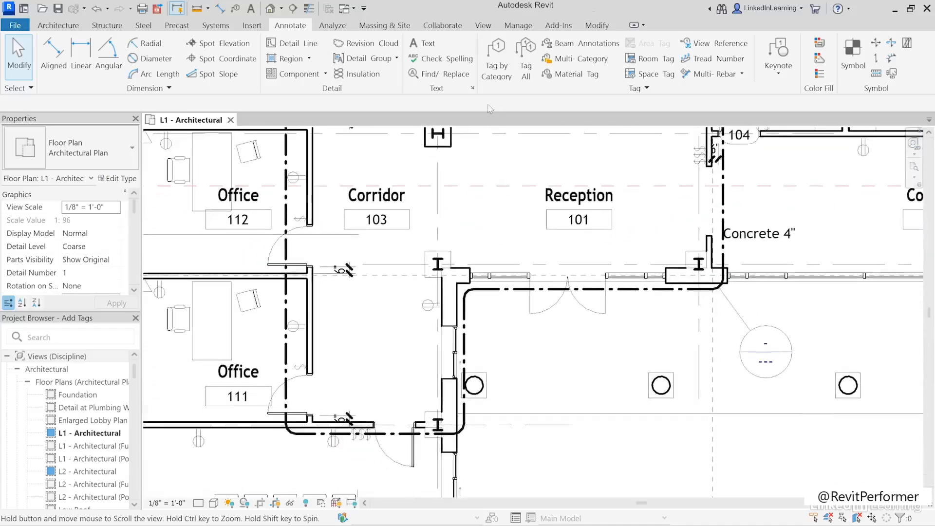
middle_drag(379, 352, 465, 290)
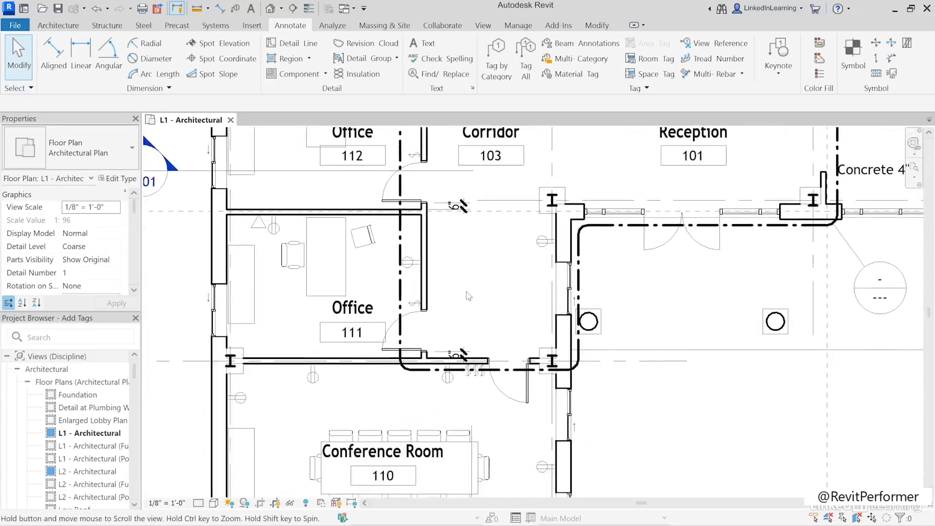
scroll(466, 295, up, 1)
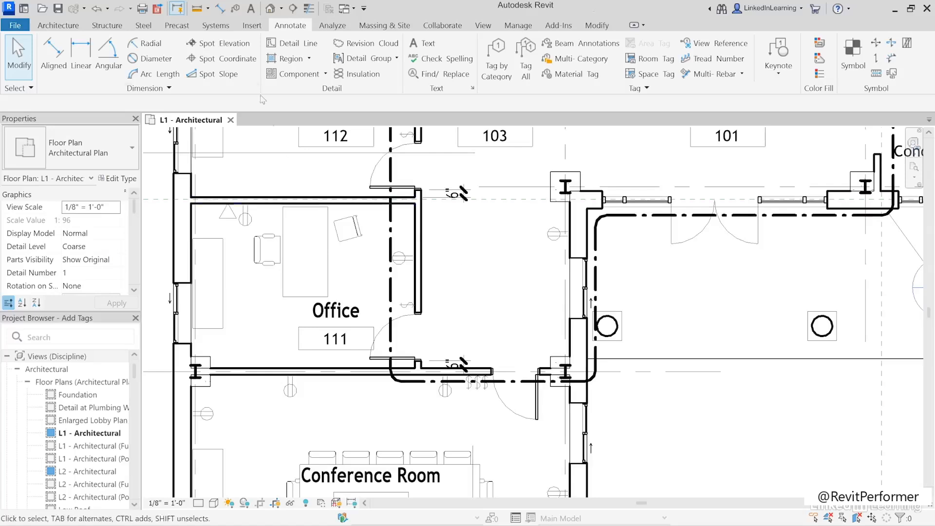
click(237, 9)
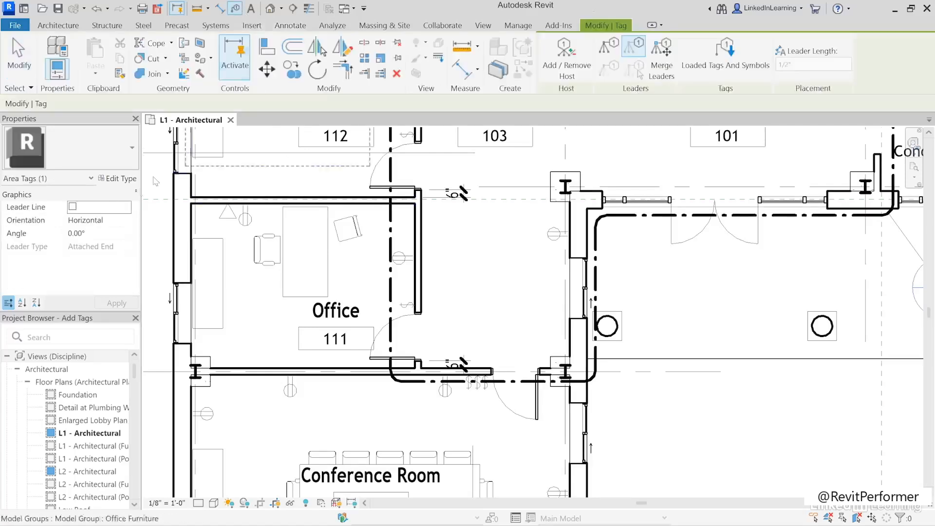
click(72, 207)
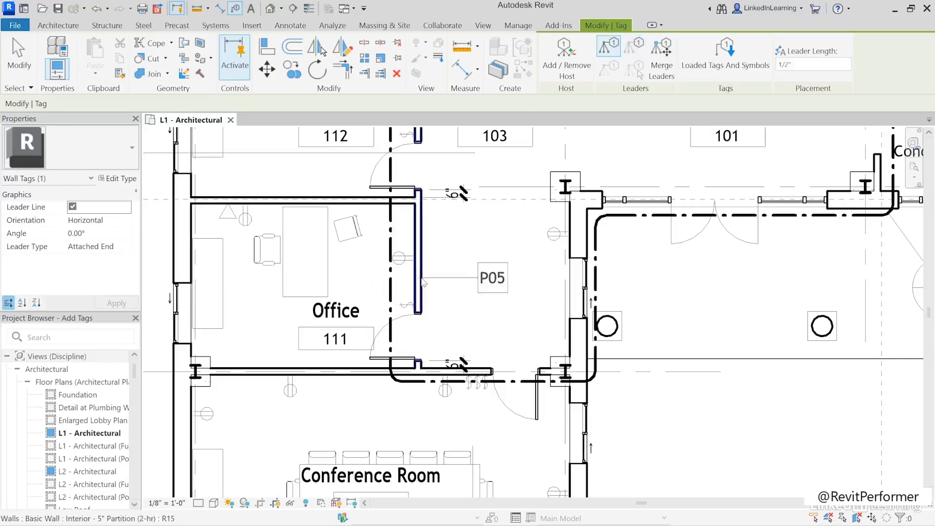
click(493, 287)
key(Escape)
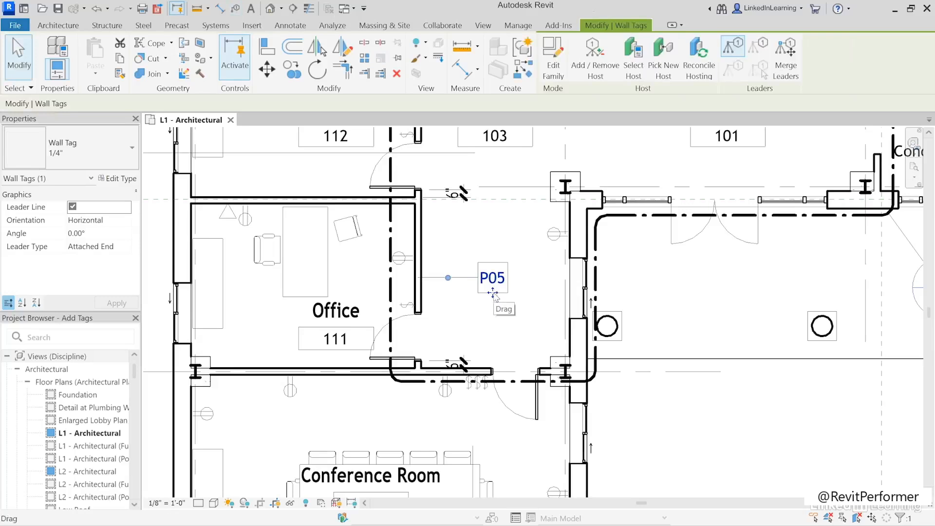
drag(492, 292, 480, 293)
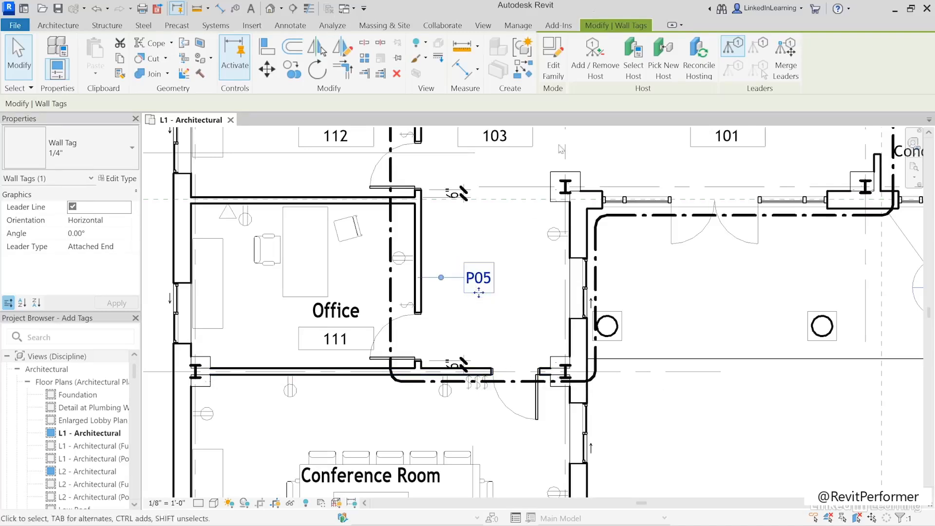
Add the wall between Office 111 and the Conference Room as a tag host, and try adding the thick exterior wall before removing it
click(593, 74)
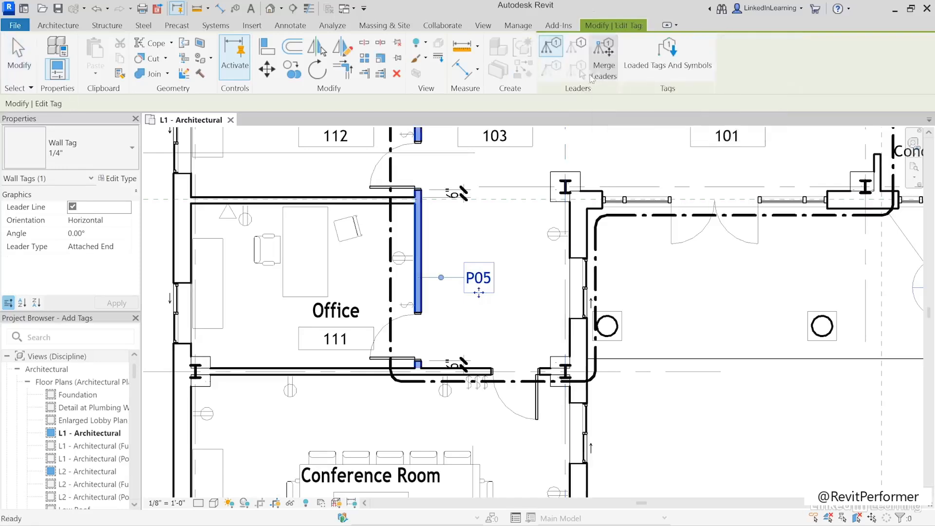
click(479, 372)
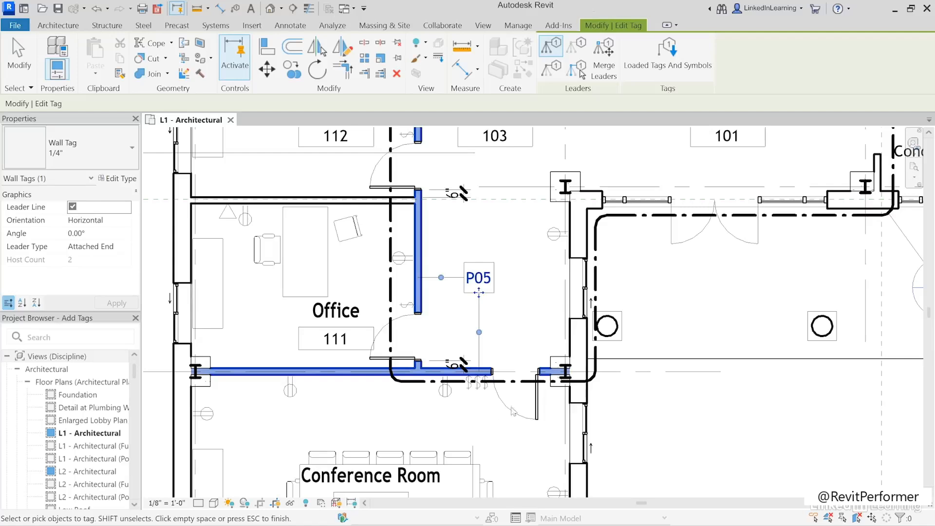
click(580, 380)
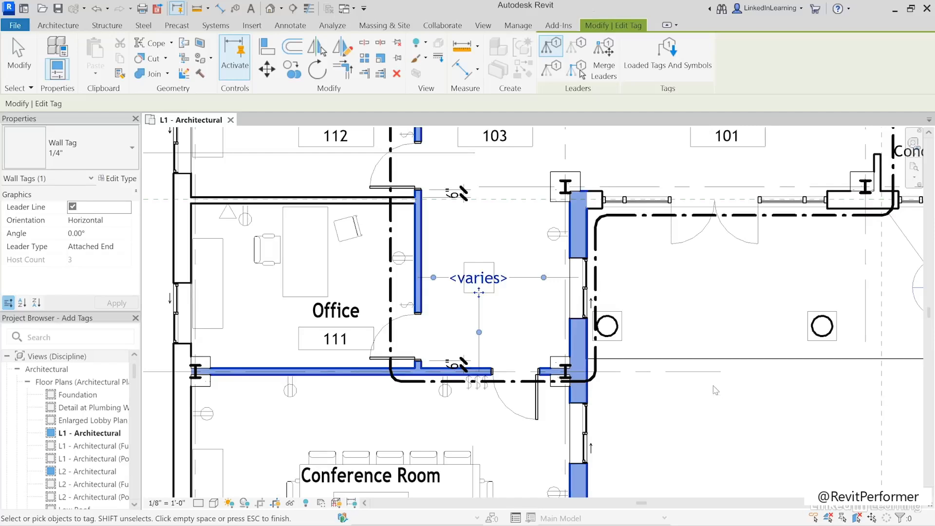
shift+click(566, 352)
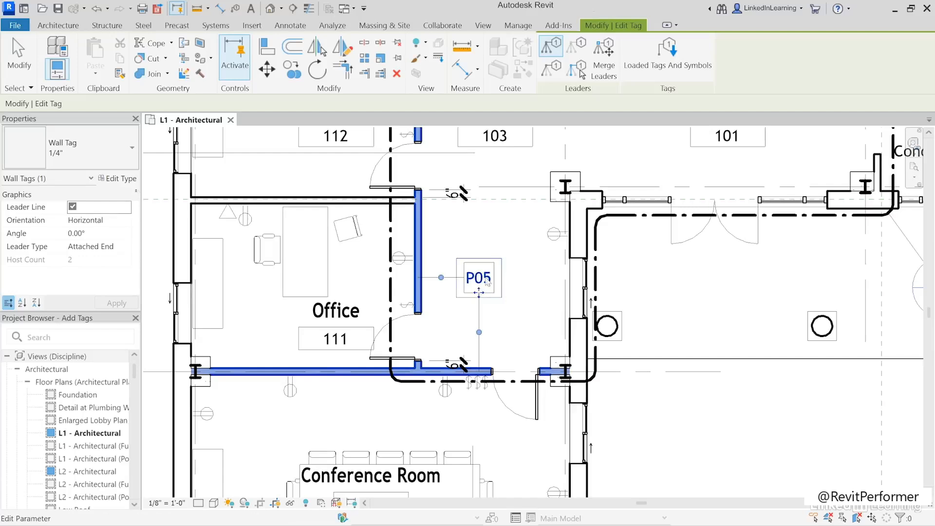
Set the Leader Arrowhead of the 1/4" Wall Tag type to Heavy End 1/8" and finish editing the tag's hosts
click(125, 181)
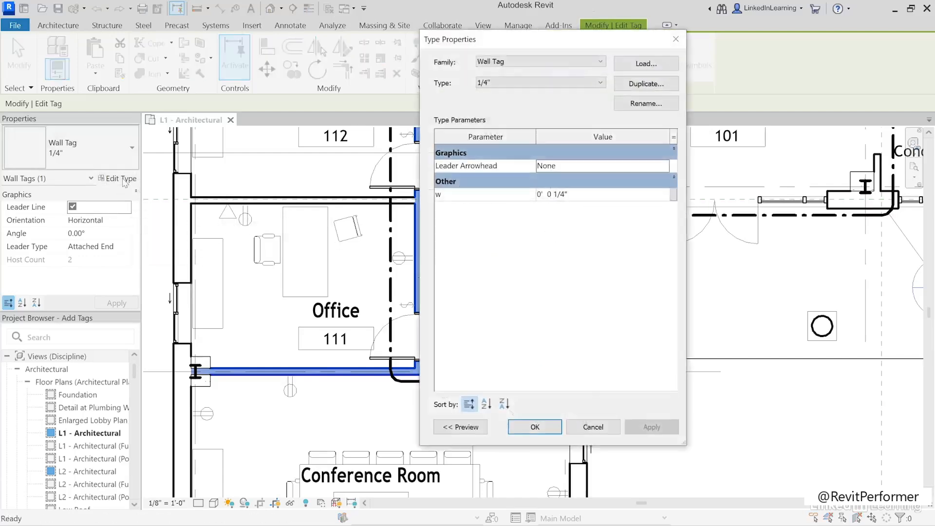
click(608, 166)
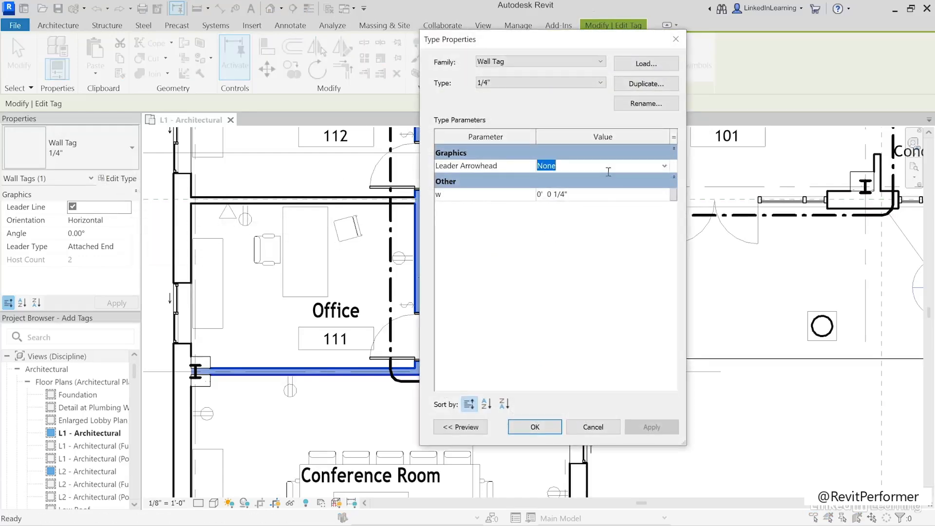
click(666, 166)
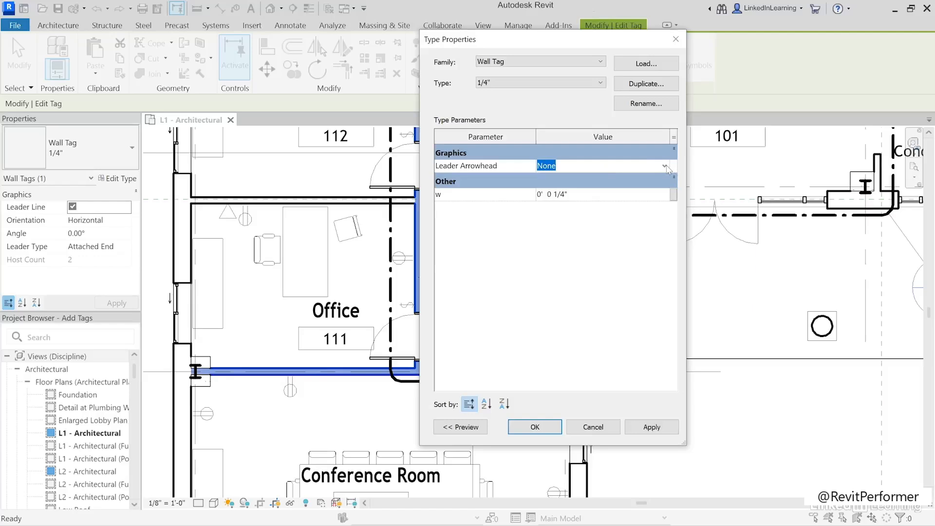
click(665, 167)
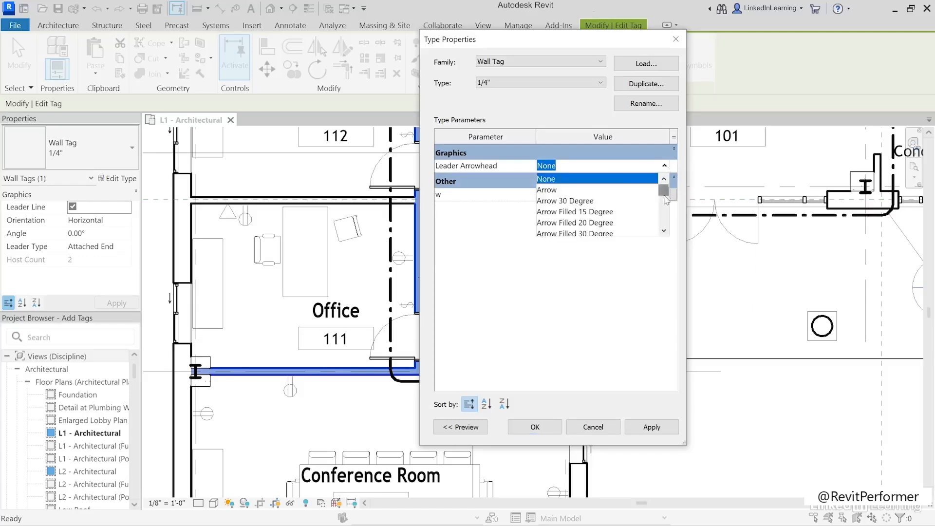
scroll(665, 199, down, 8)
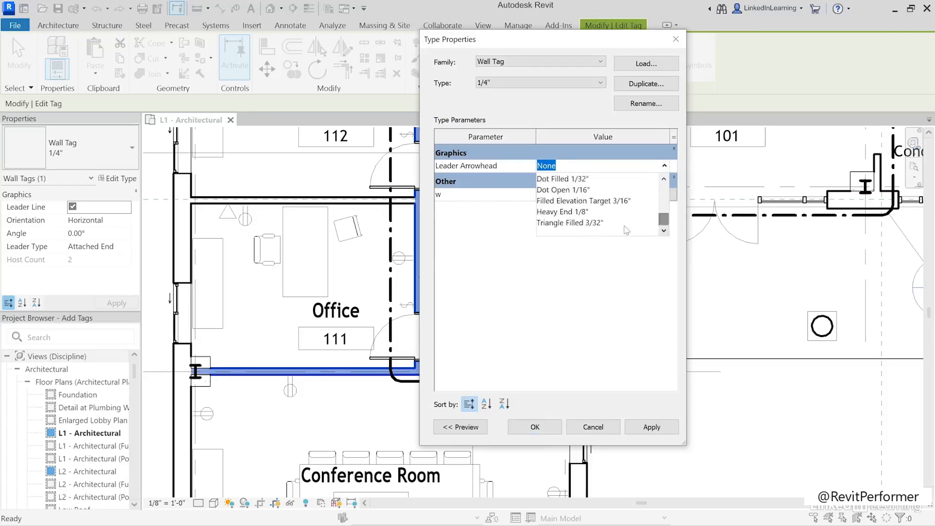
click(565, 212)
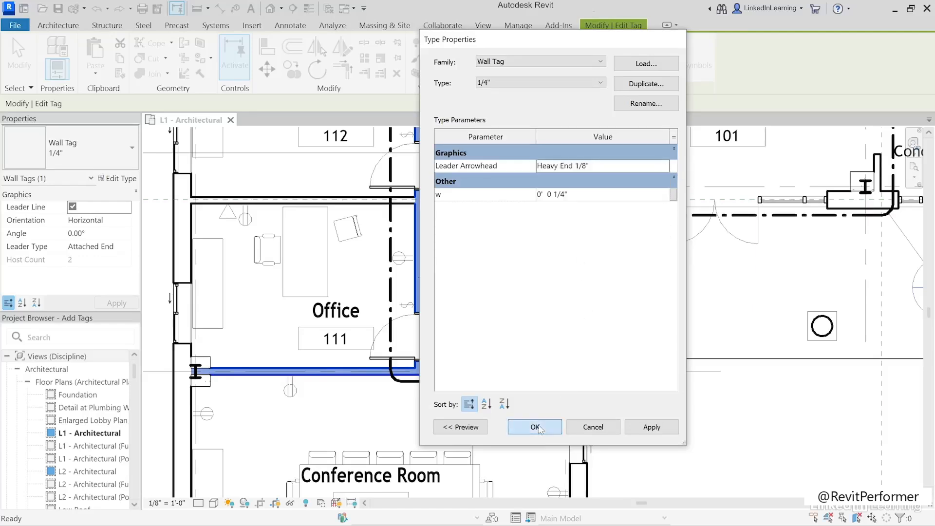
click(535, 427)
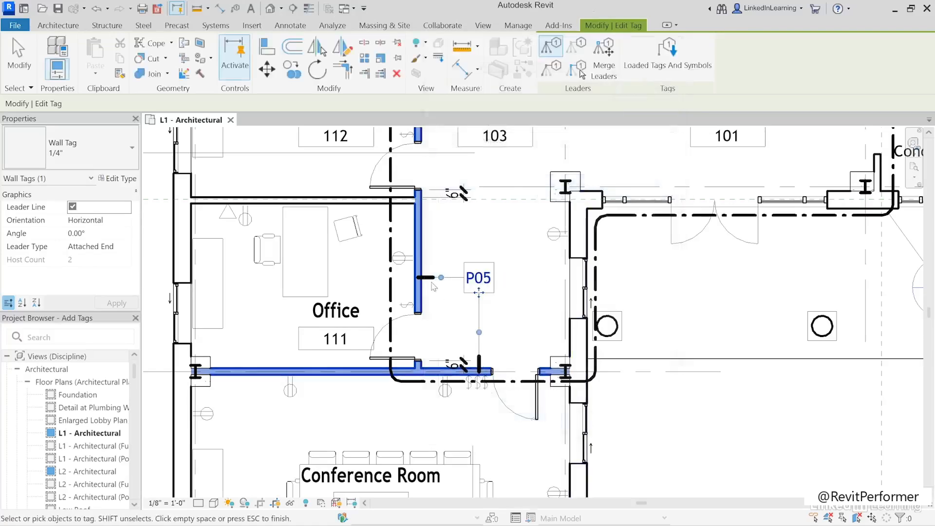
click(519, 335)
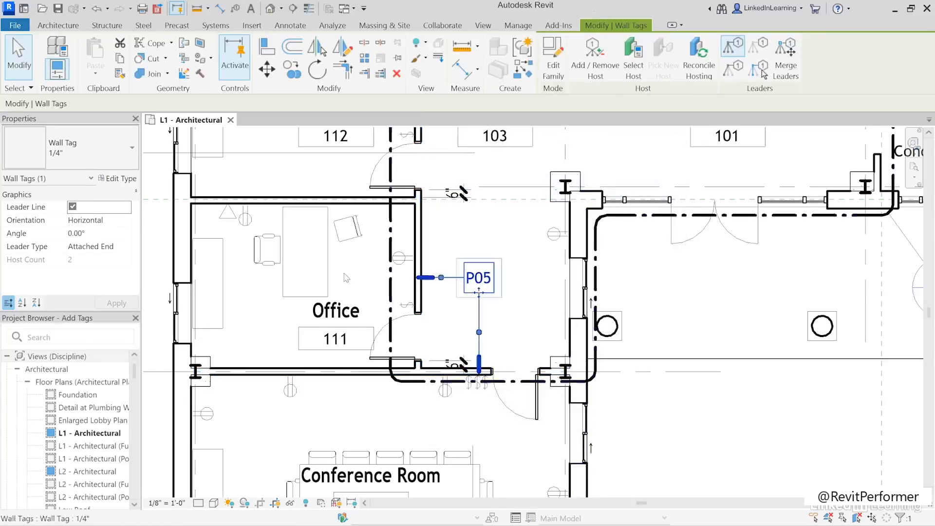
Try to tag one of the round exterior columns south of the corridor by category, declining to load a column tag
scroll(519, 334, down, 2)
middle_drag(519, 334, 316, 517)
scroll(439, 404, down, 2)
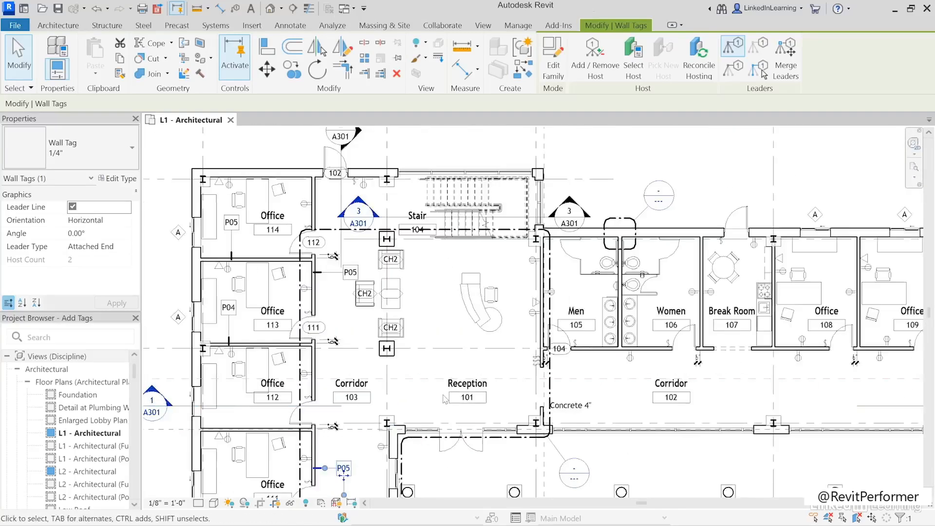
middle_drag(443, 388, 391, 332)
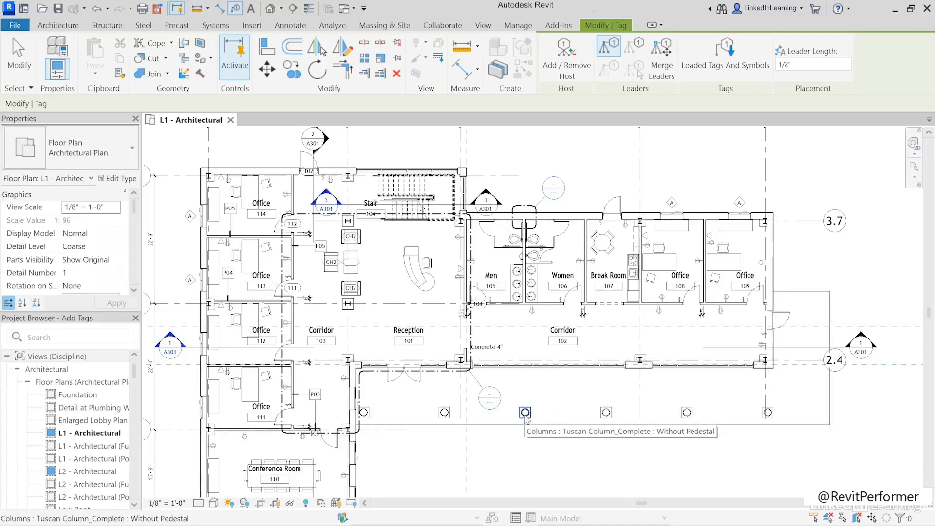
click(525, 413)
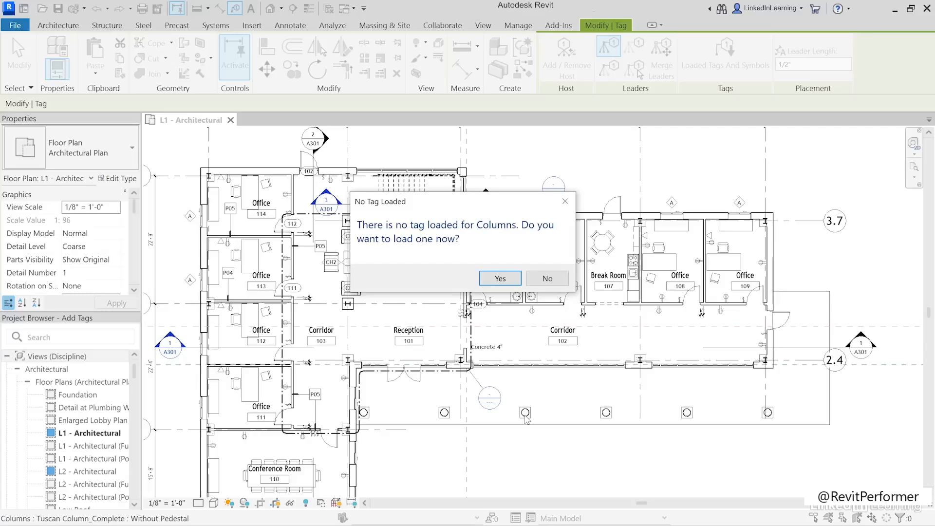
click(563, 284)
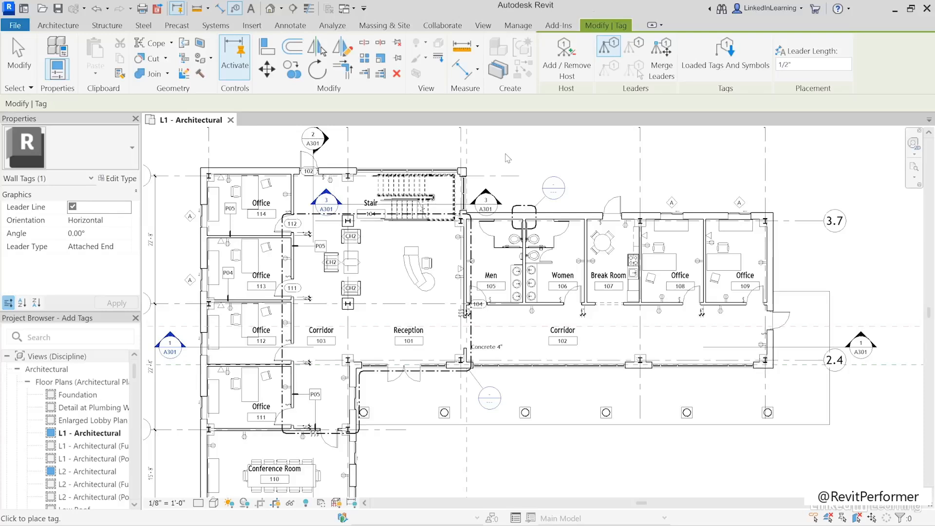
click(14, 72)
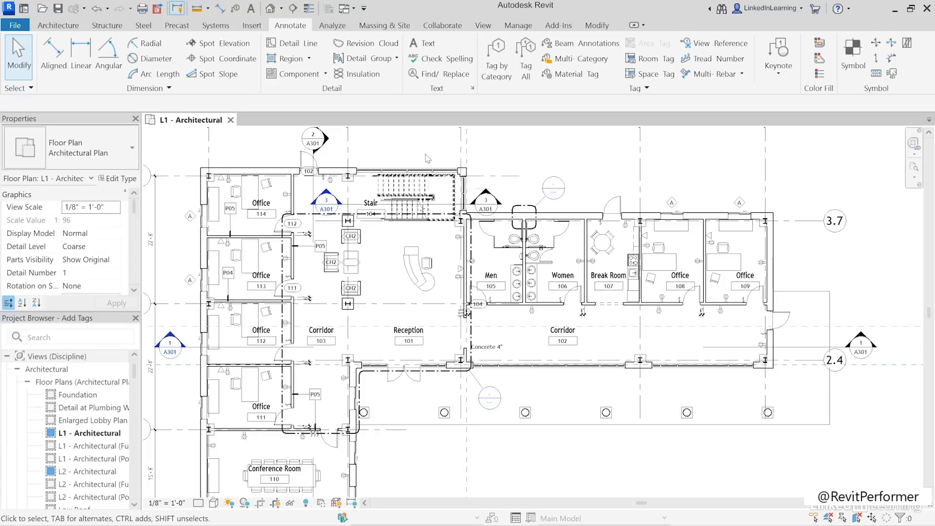
Tag all untagged doors and windows in the current view at once, without leaders and with horizontal orientation
middle_drag(430, 159, 484, 148)
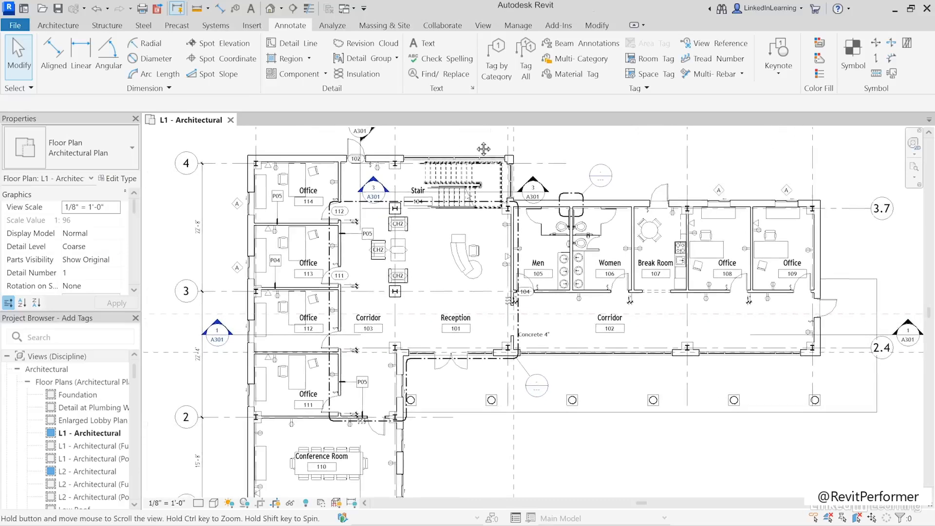
scroll(481, 146, down, 1)
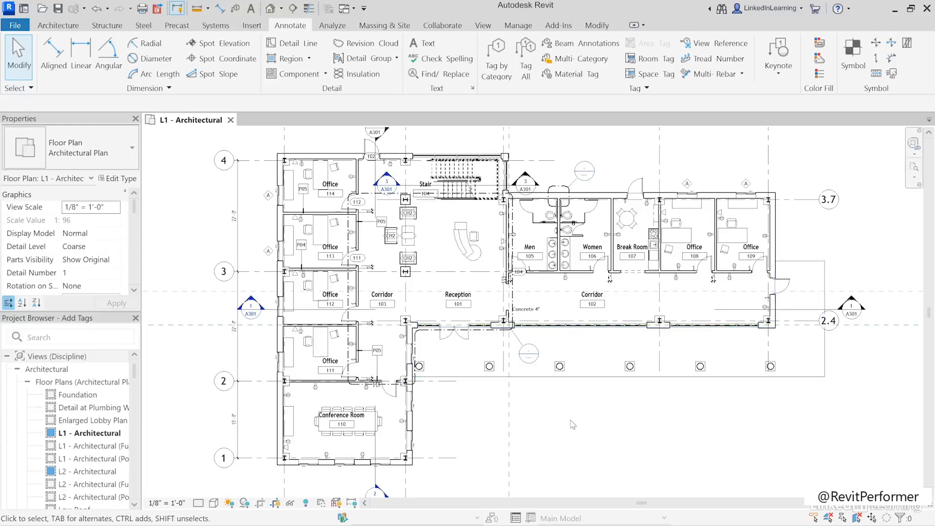
click(526, 73)
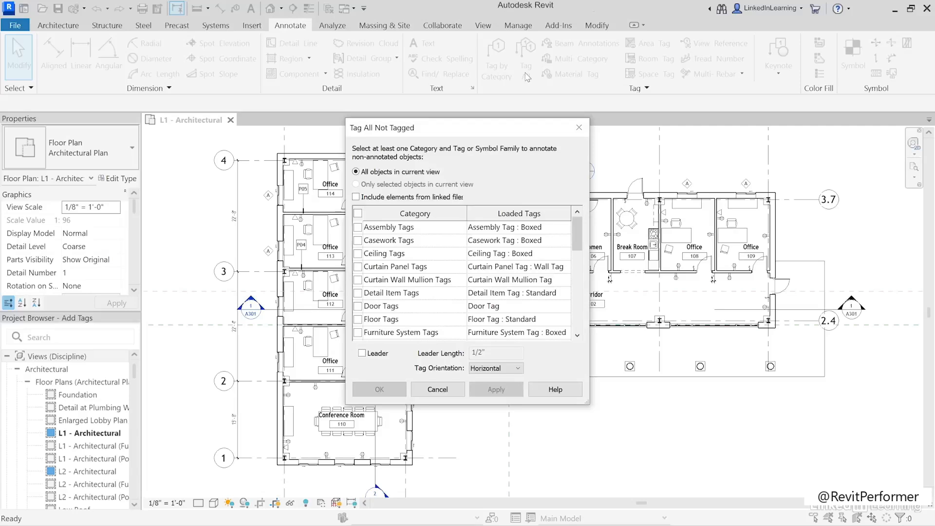
click(358, 306)
drag(576, 230, 580, 319)
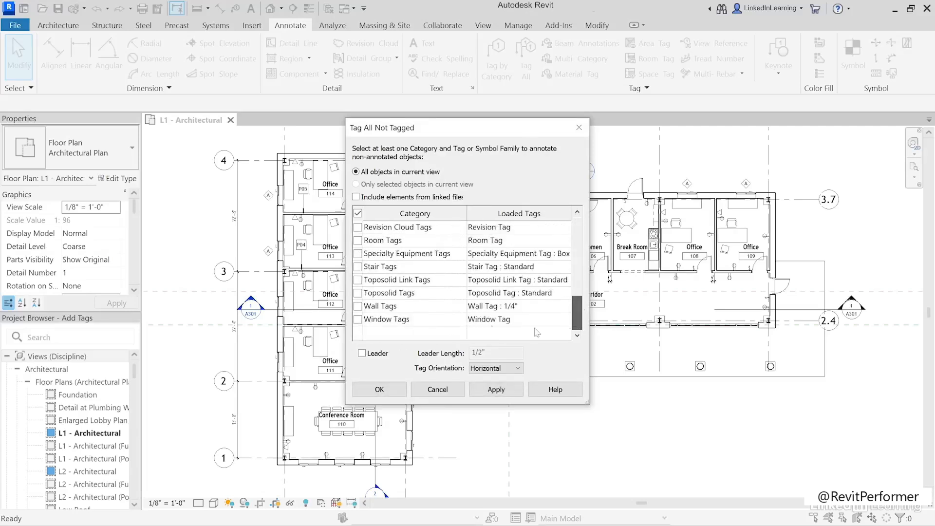
click(358, 319)
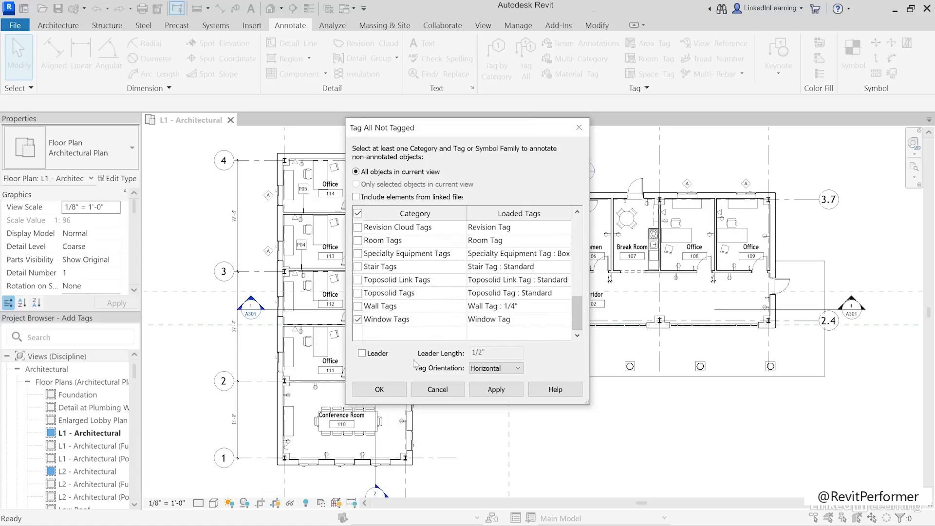
click(379, 389)
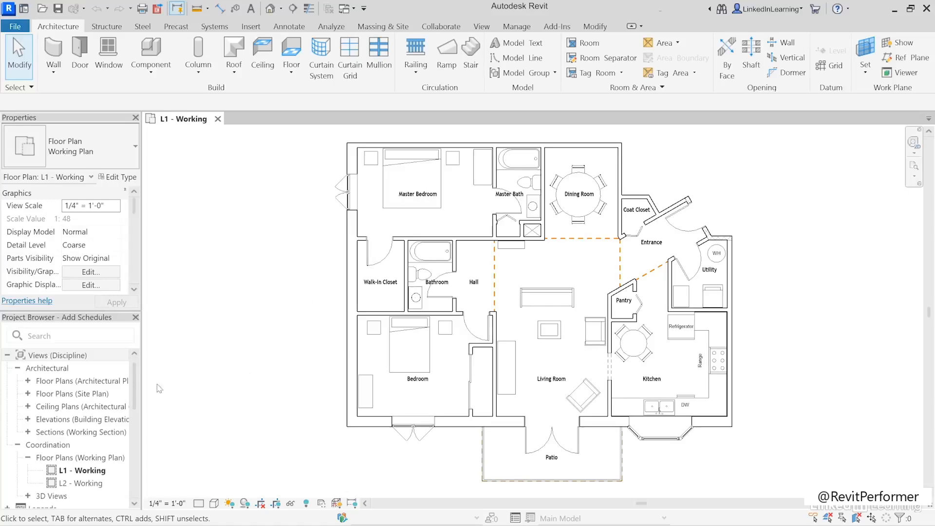
Create a new building component schedule for the Furniture category in the New Construction phase, keeping the suggested name
drag(135, 388, 135, 420)
right_click(69, 419)
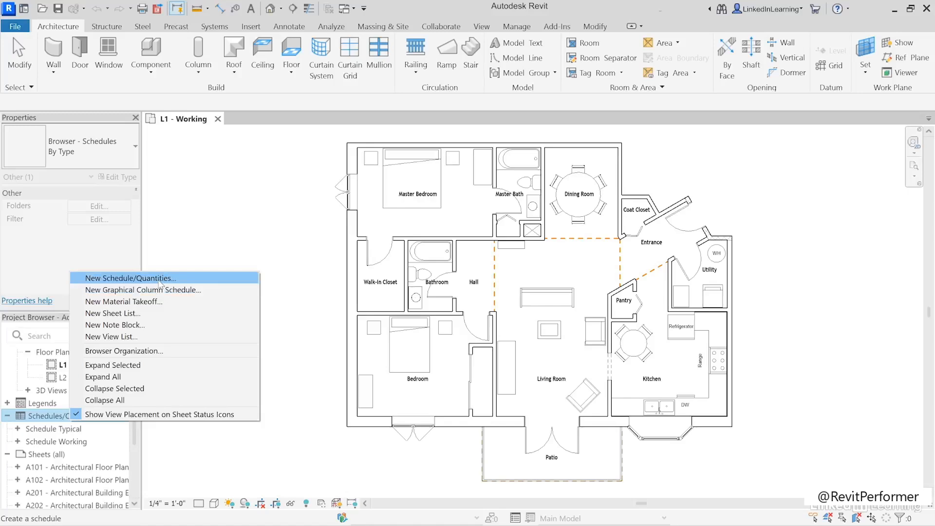
click(481, 27)
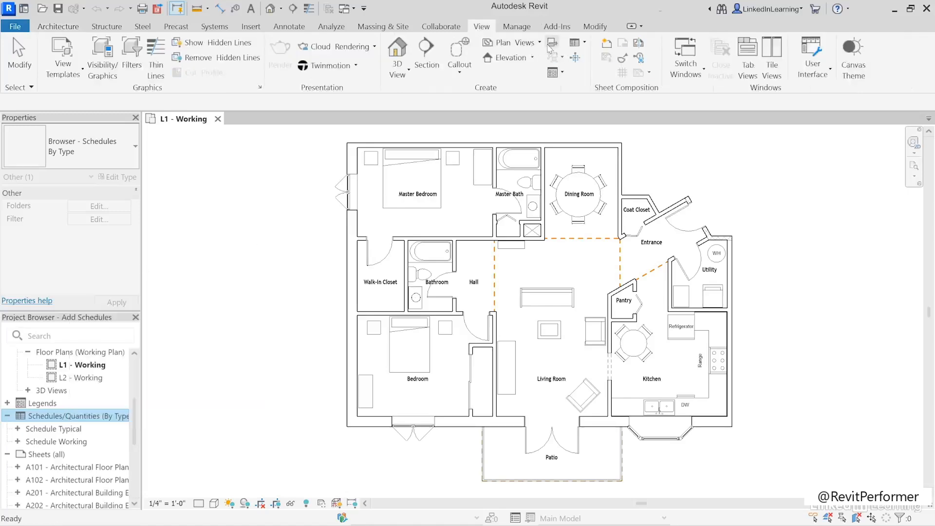
click(577, 43)
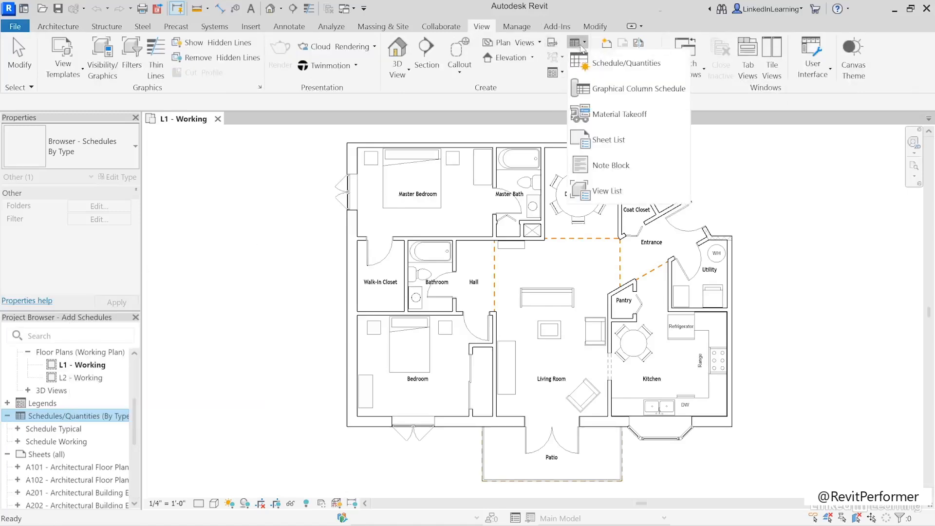
click(614, 63)
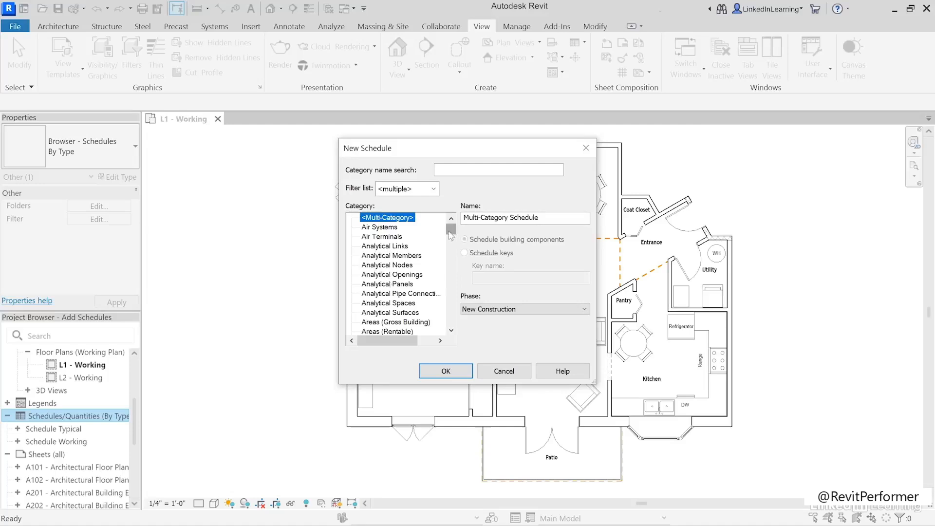
drag(451, 233, 455, 271)
click(380, 293)
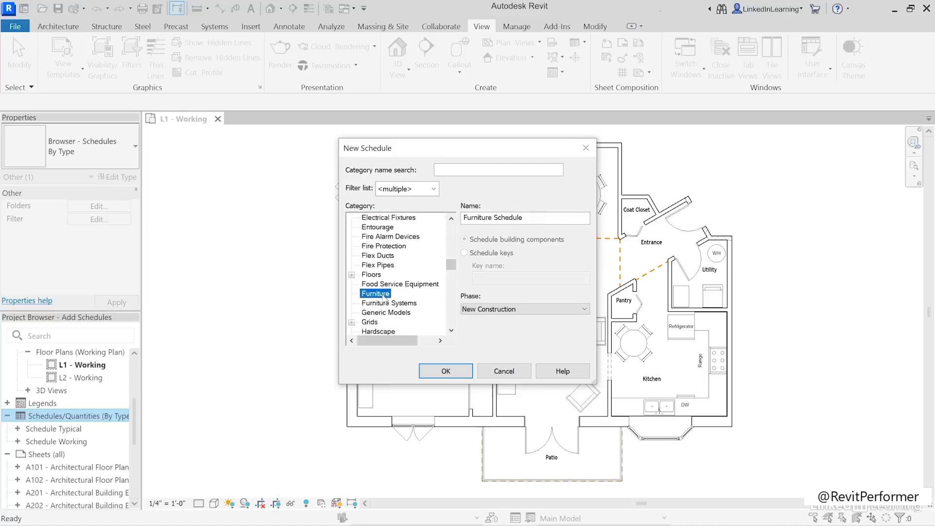
drag(550, 223, 460, 218)
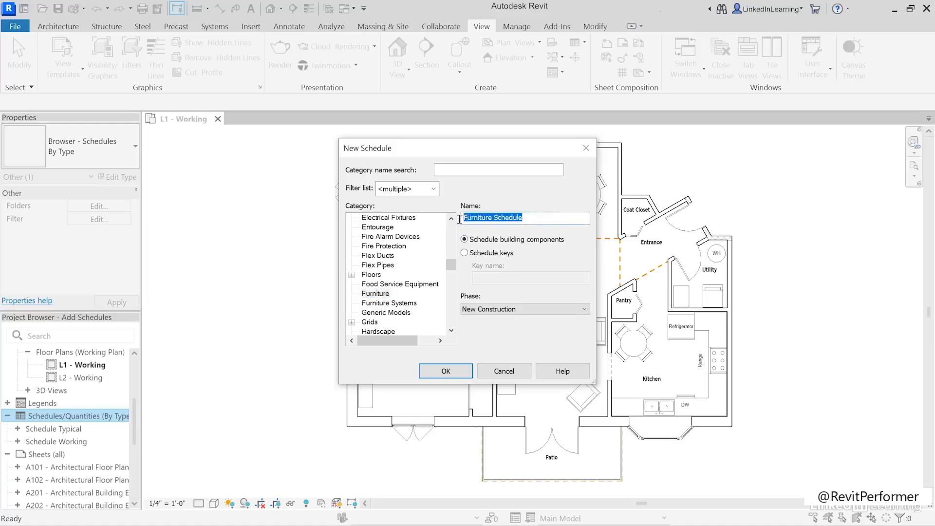
click(461, 374)
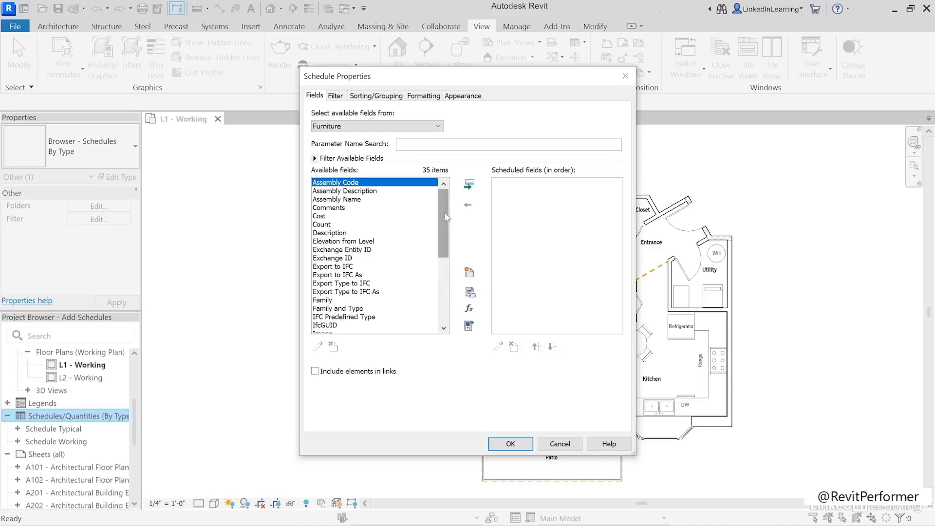
Add the fields Type Mark, Family and Type, Count and Comments to the furniture schedule in that order and generate it
drag(445, 217, 444, 282)
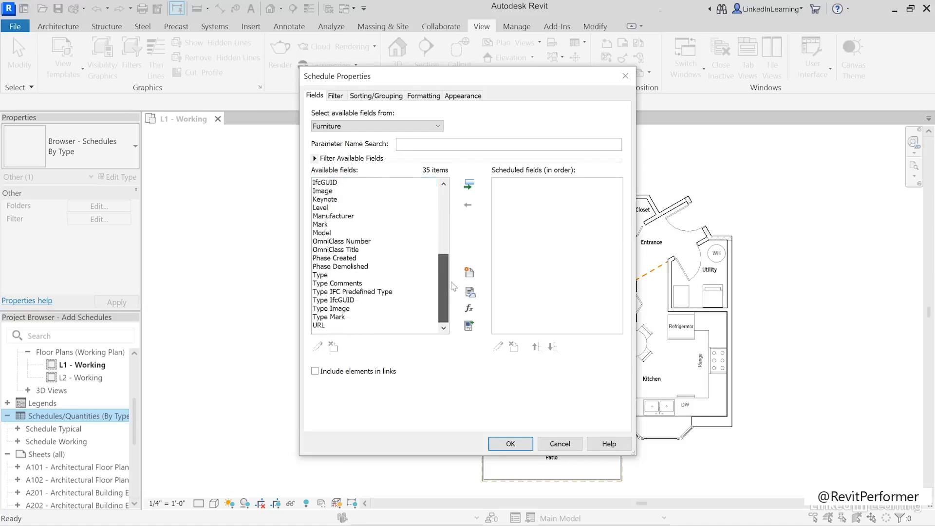
click(331, 317)
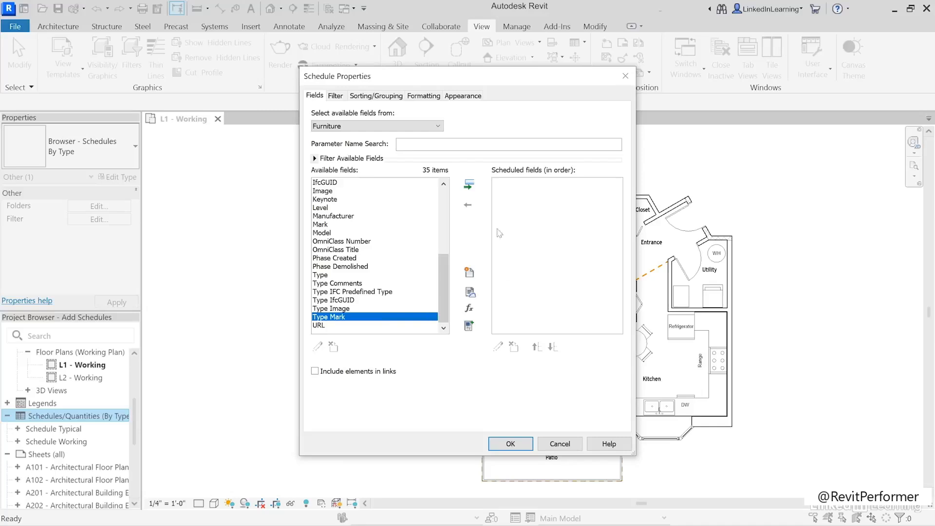
click(470, 189)
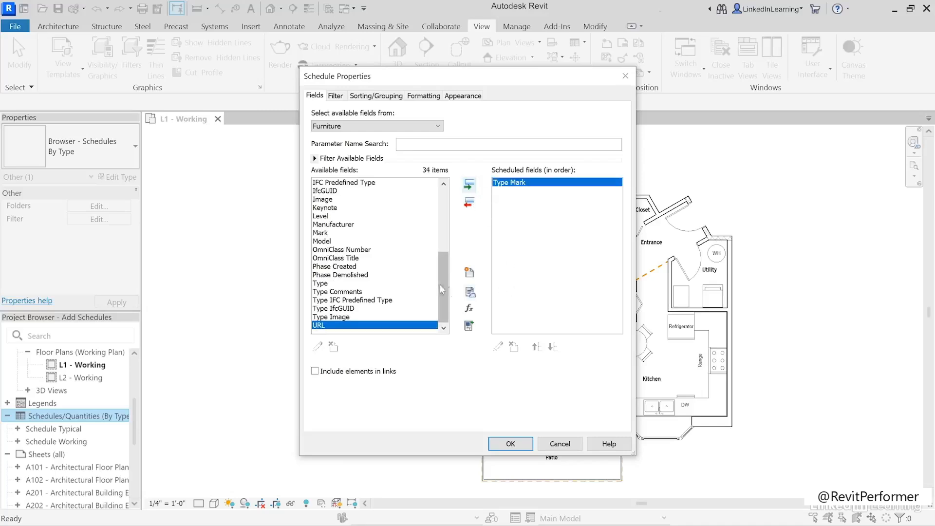
drag(442, 267, 443, 203)
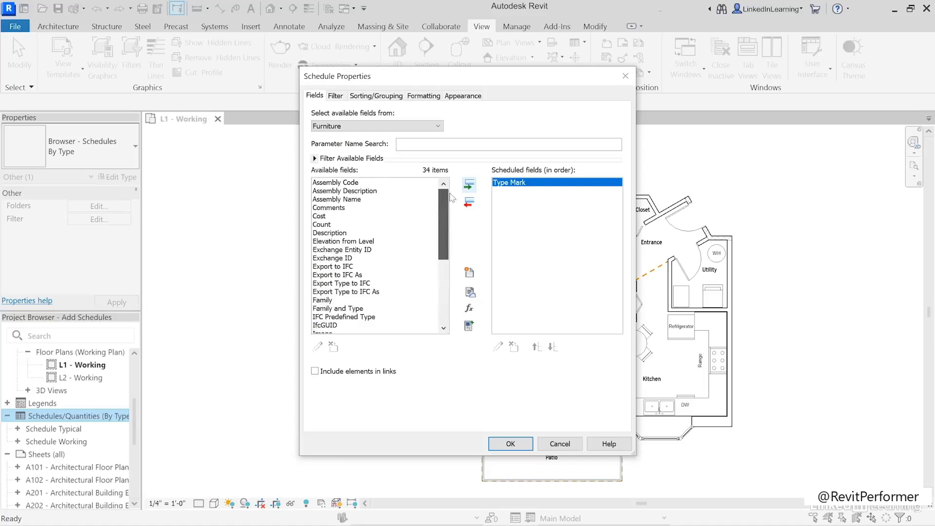
click(347, 308)
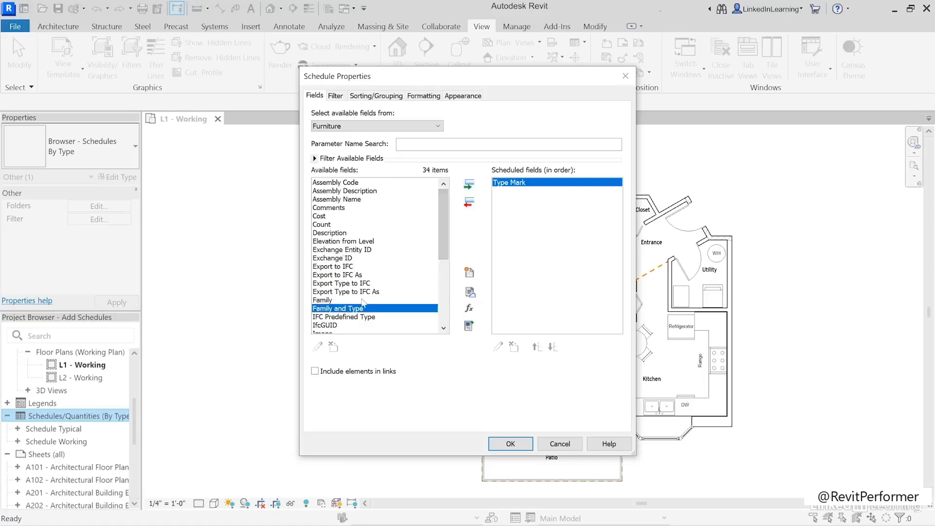
click(469, 185)
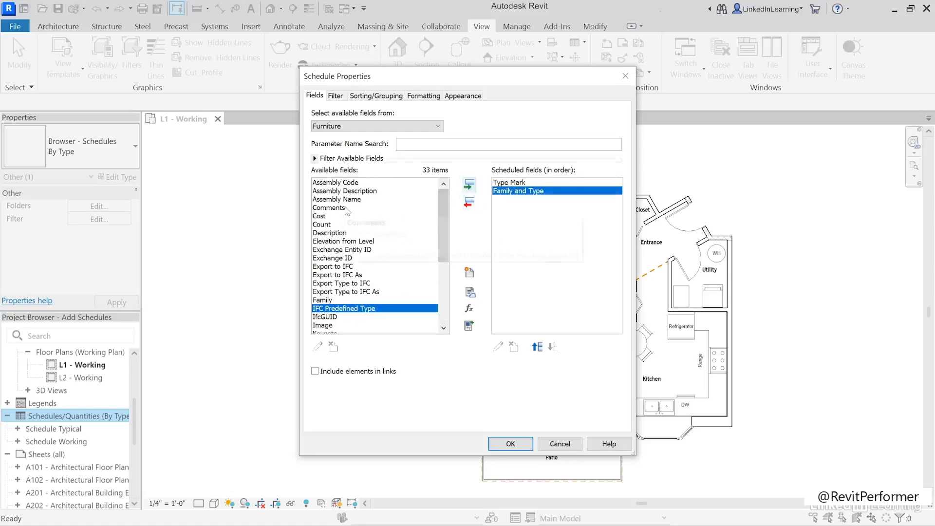
mouse_move(347, 210)
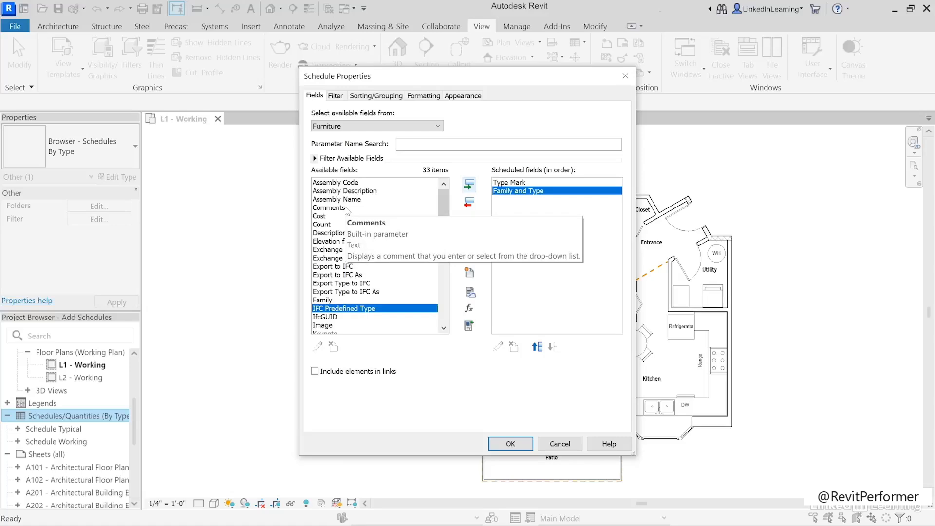
double_click(322, 224)
double_click(337, 209)
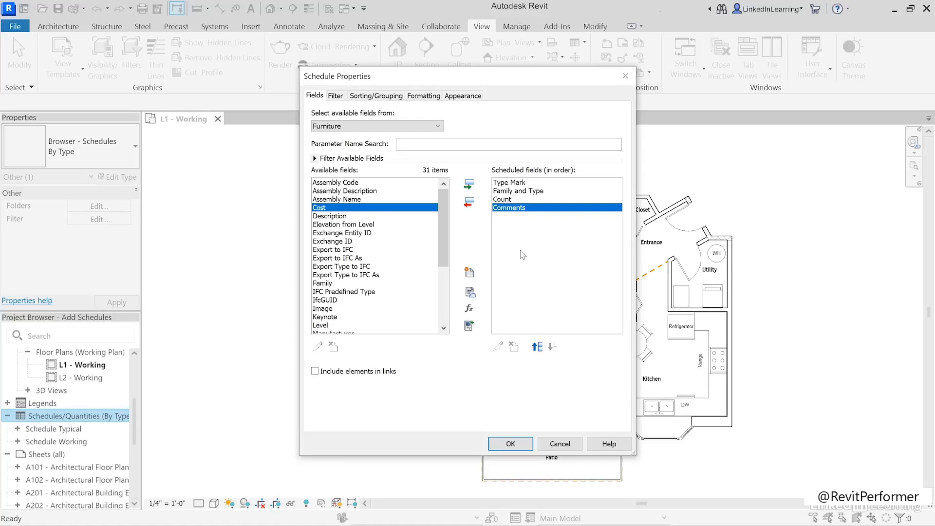
click(495, 444)
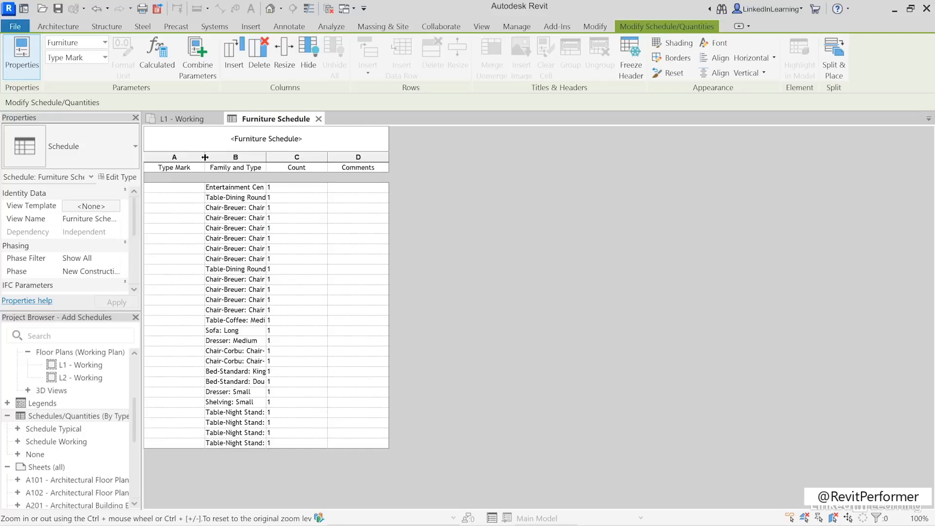
Narrow the Type Mark and Count columns, widen Family and Type to fit its text, and set the schedule zoom to 110%
drag(205, 156, 173, 157)
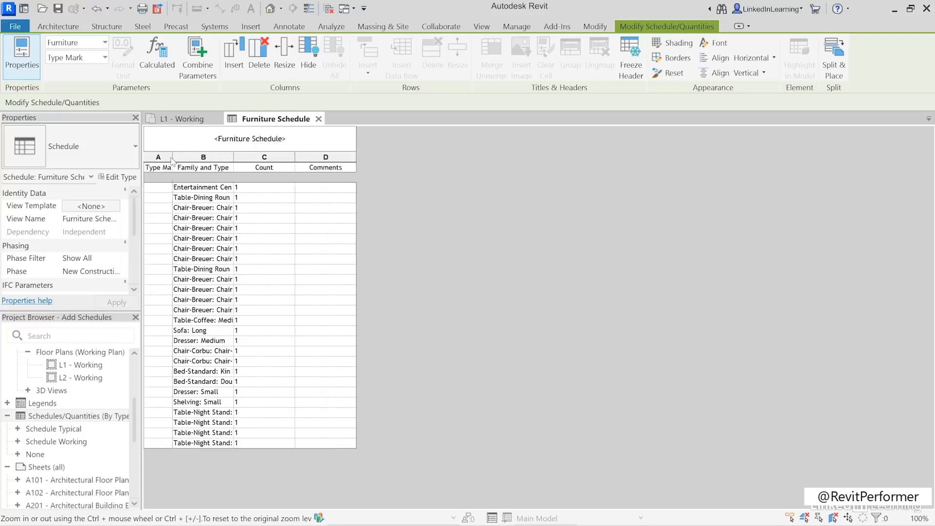
mouse_move(295, 157)
mouse_down()
mouse_move(235, 157)
mouse_move(310, 157)
mouse_up()
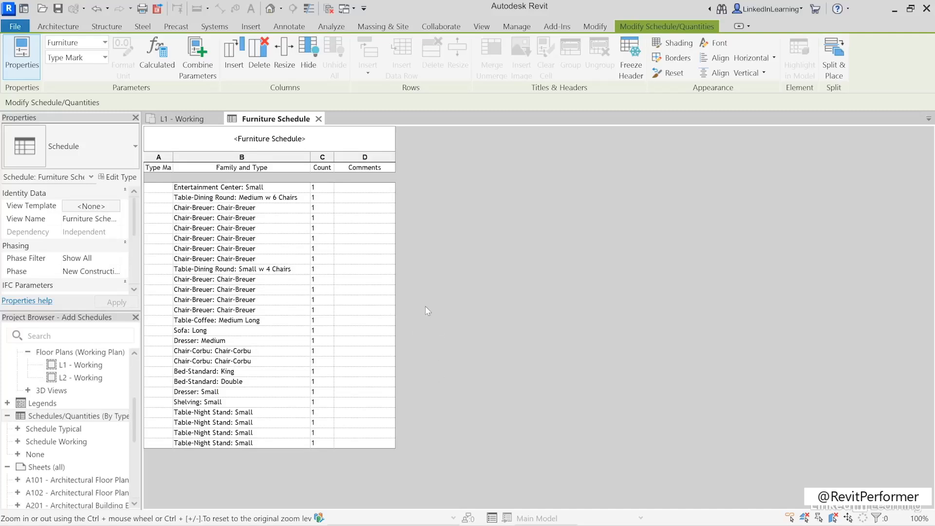
ctrl+scroll(431, 305, up, 5)
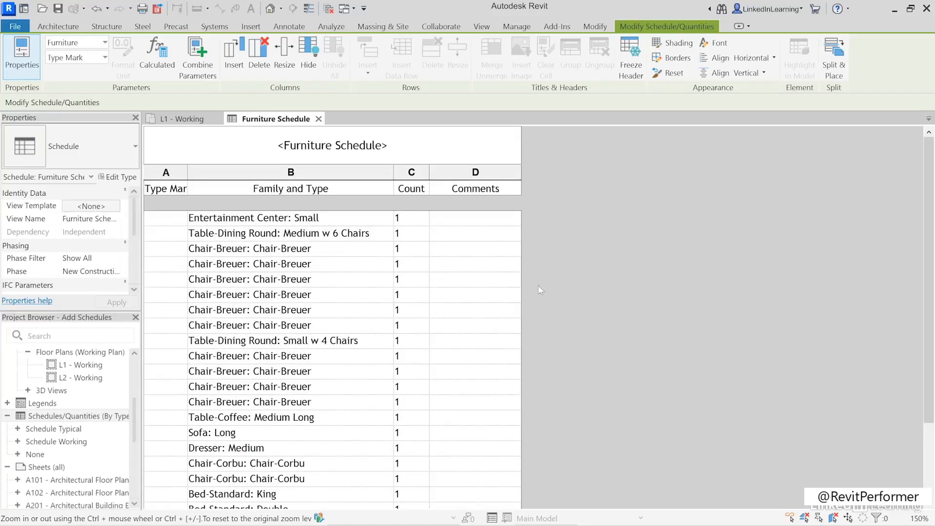
ctrl+scroll(537, 258, down, 4)
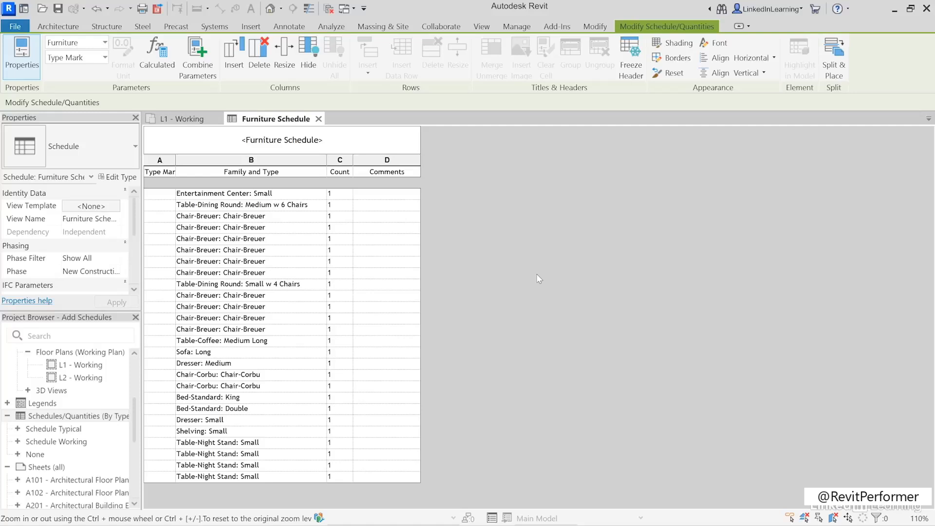
Tile the furniture schedule beside the L1 plan, narrow the schedule's pane to its table width and centre the plan
click(483, 28)
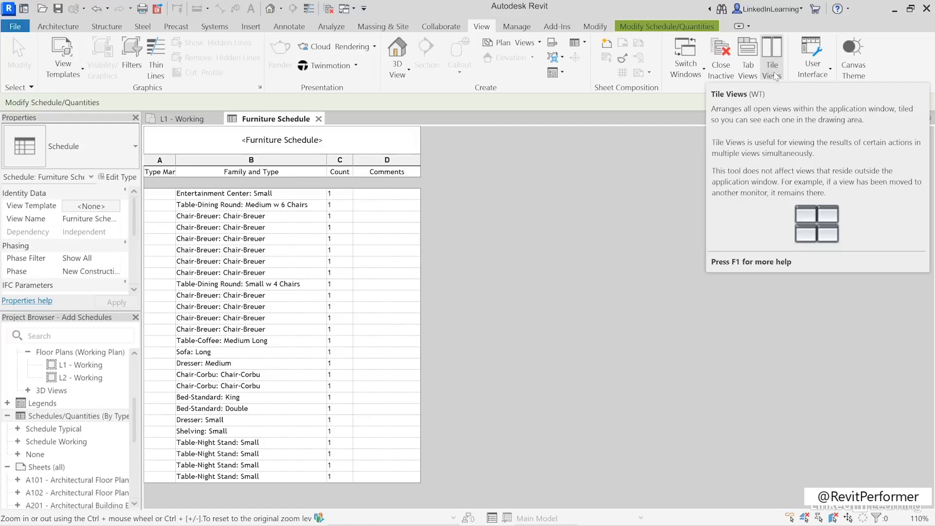
click(773, 68)
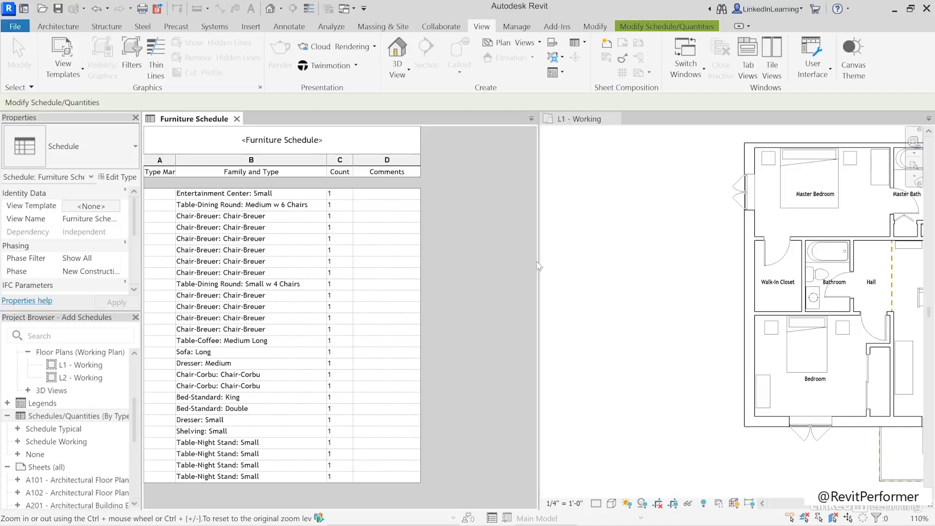
drag(538, 258, 430, 258)
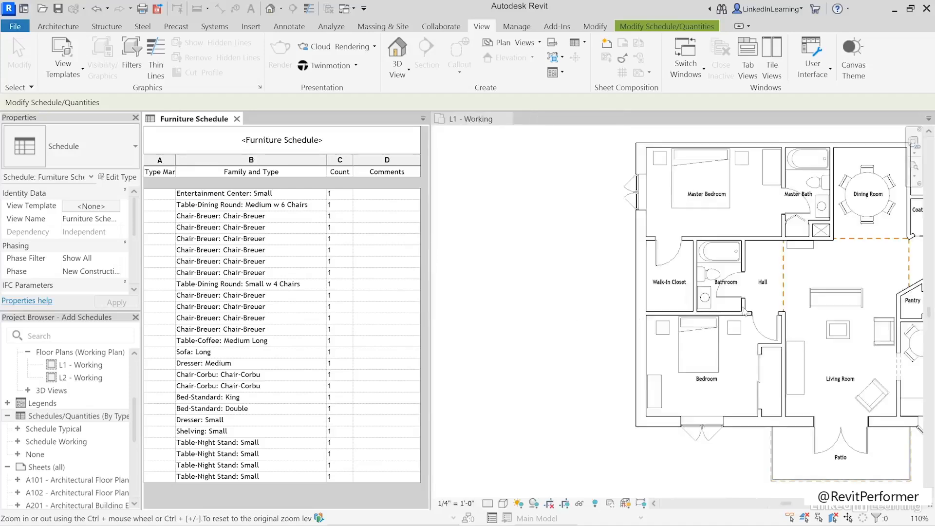
click(612, 317)
middle_drag(719, 298, 576, 301)
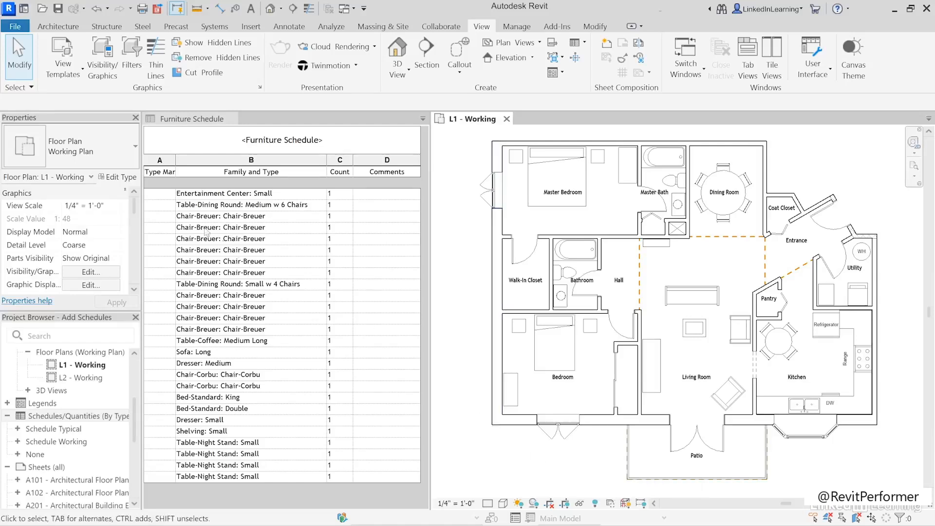
Examine which plan elements correspond to the Entertainment Center, Chair-Breuer, dining table and coffee table rows of the schedule
click(159, 194)
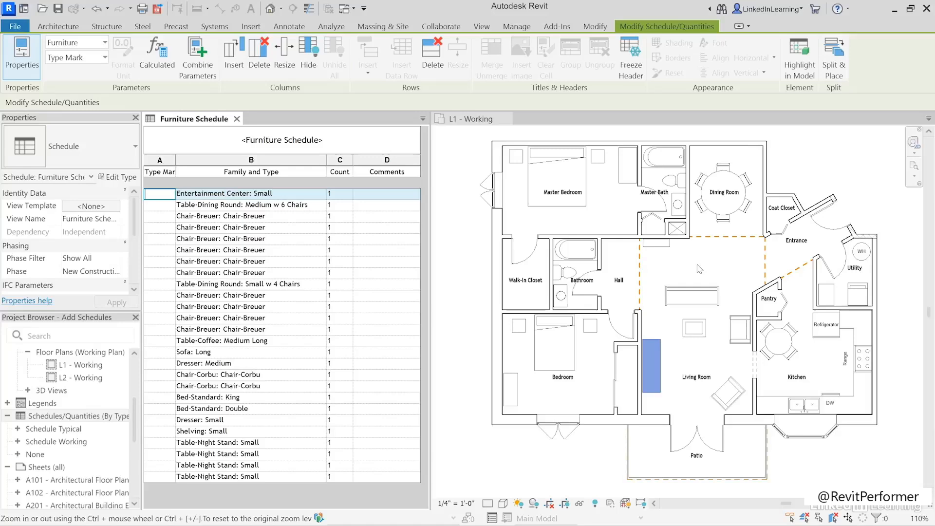
click(224, 228)
click(221, 251)
click(217, 273)
click(216, 284)
click(214, 318)
click(212, 330)
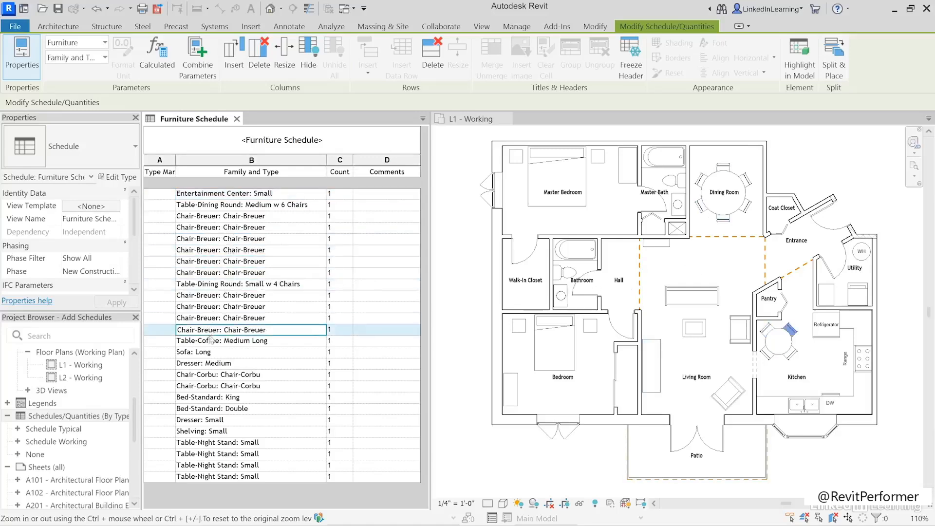
click(205, 341)
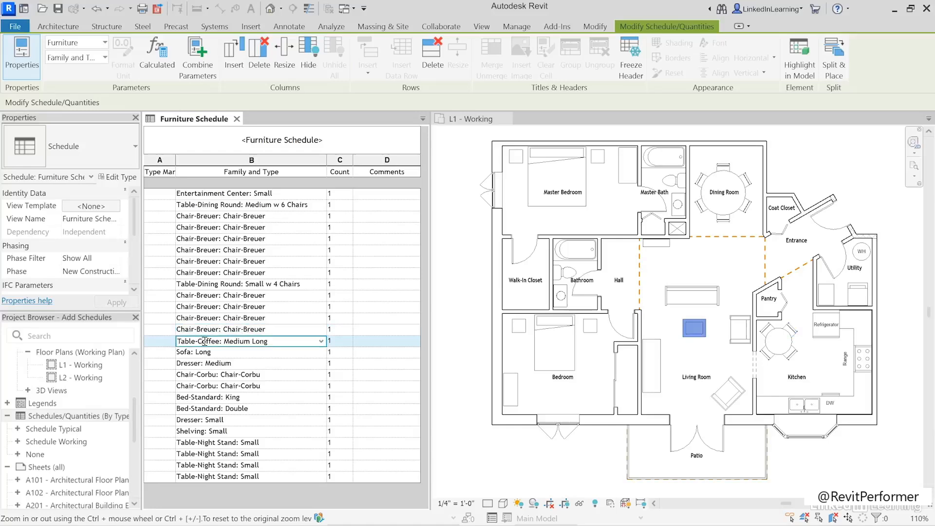
With the plan zoomed in on the master bedroom, locate the Bed-Standard: Double row's element using Highlight in Model
click(452, 222)
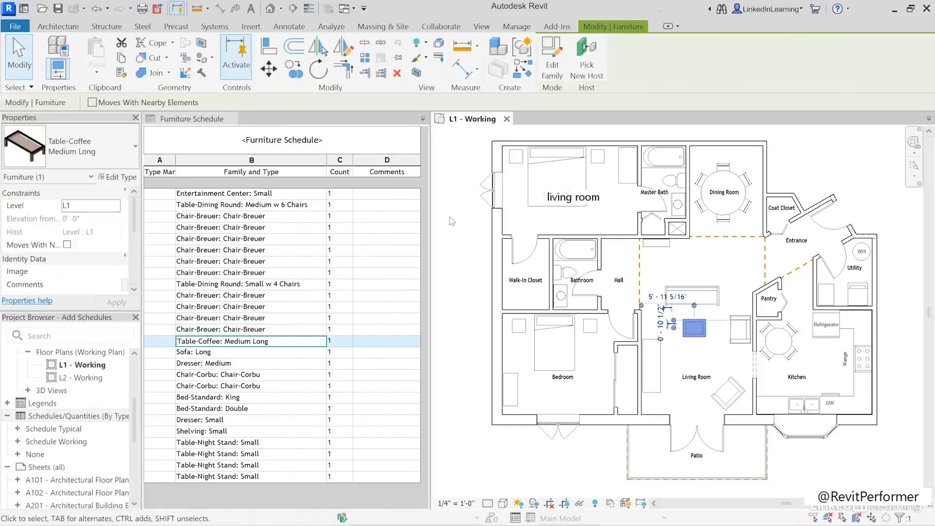
scroll(504, 148, up, 5)
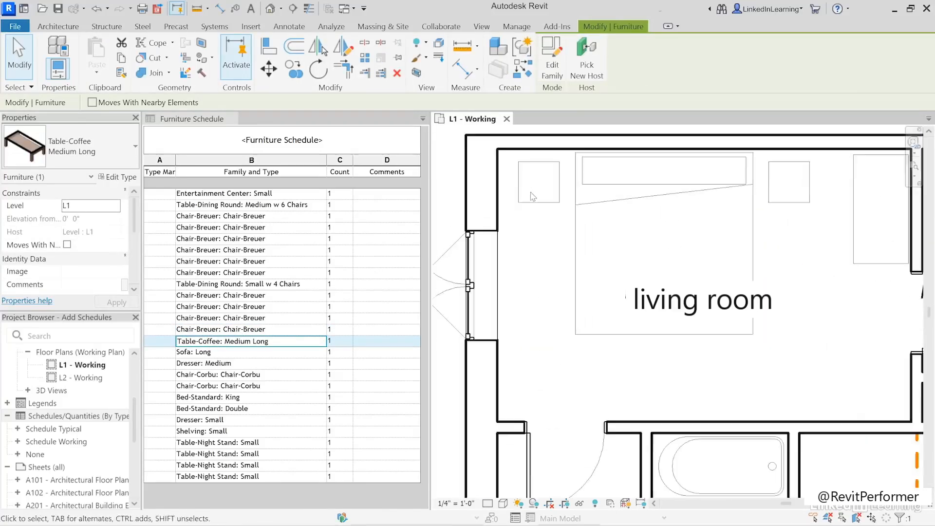
middle_drag(540, 201, 551, 222)
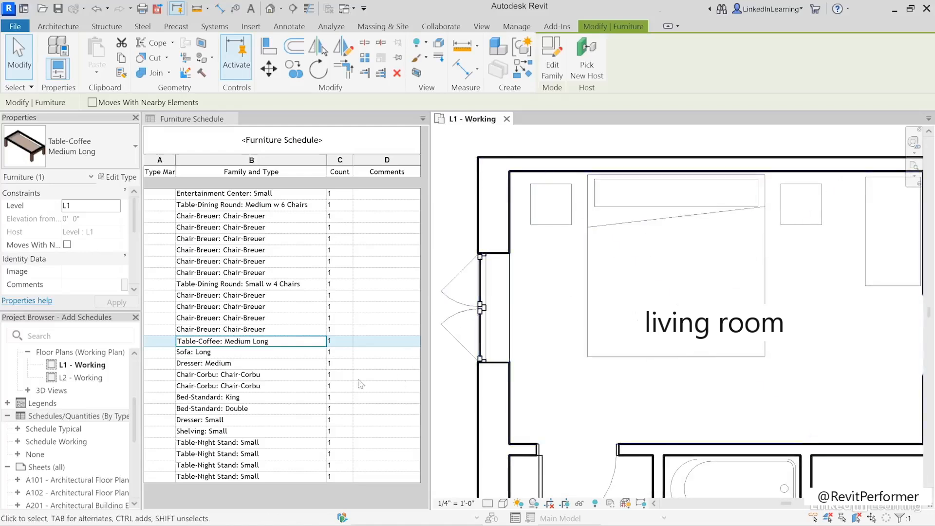
click(241, 409)
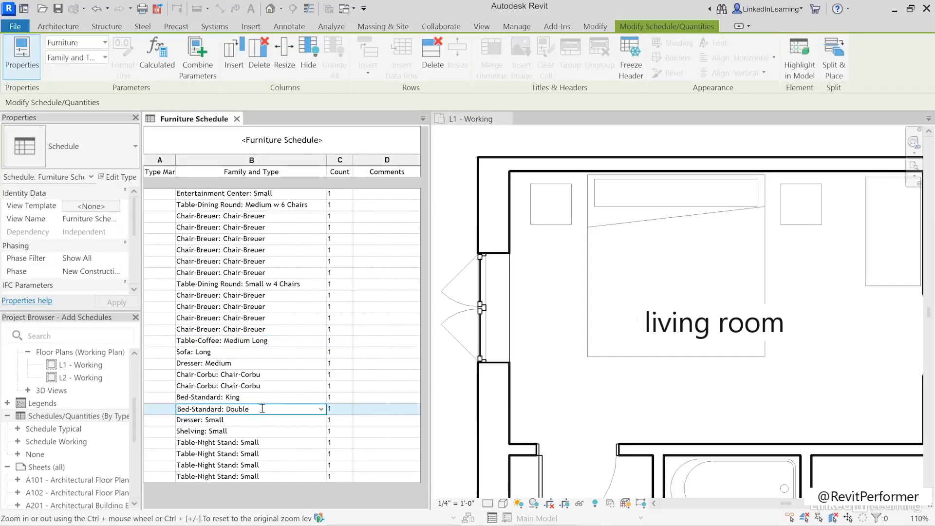
click(795, 74)
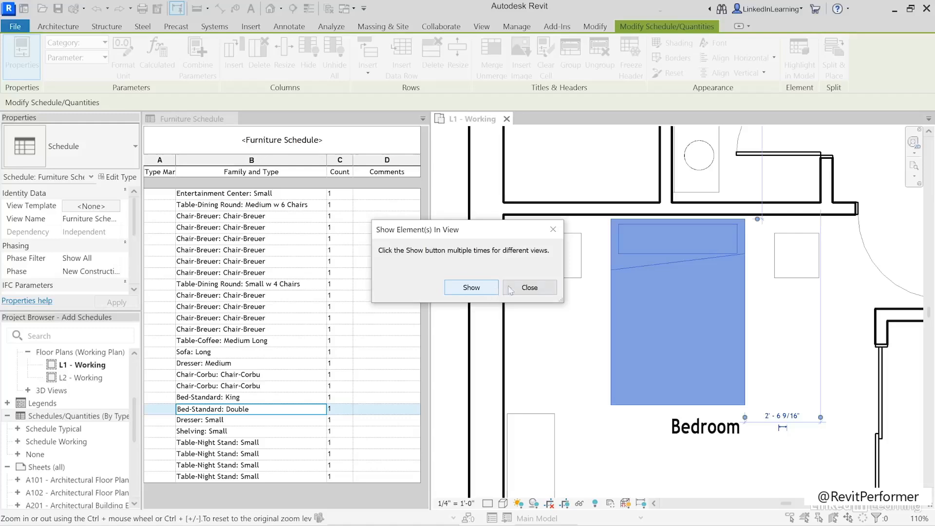
click(528, 289)
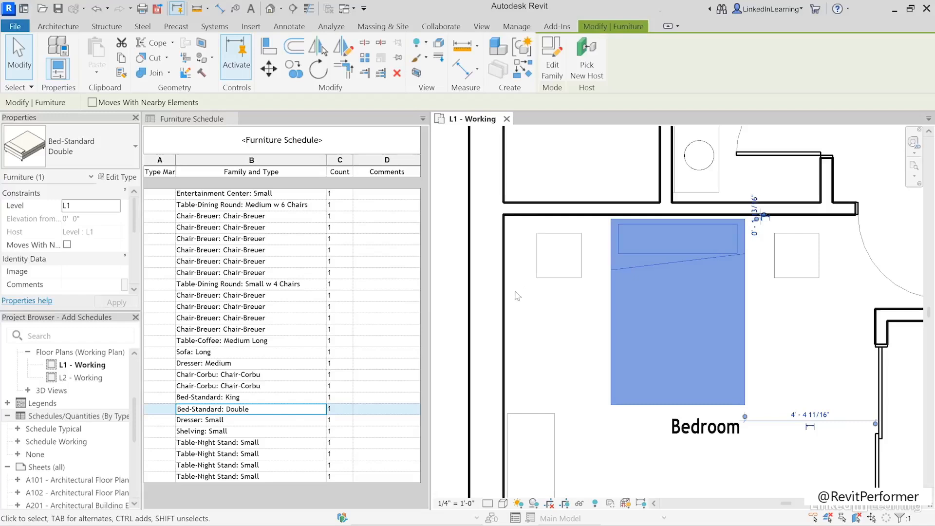
Try the type Bed-Standard: King for the double bed from its schedule row
click(270, 412)
click(271, 411)
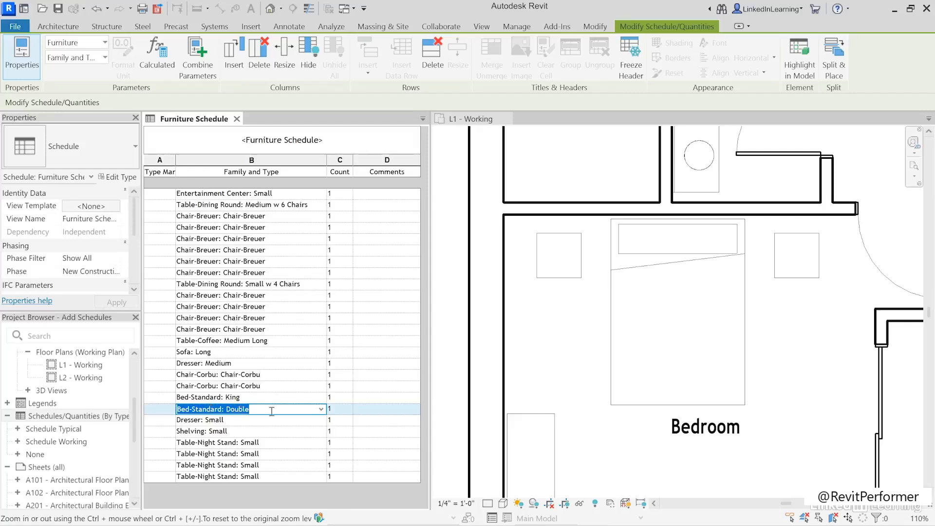
click(321, 410)
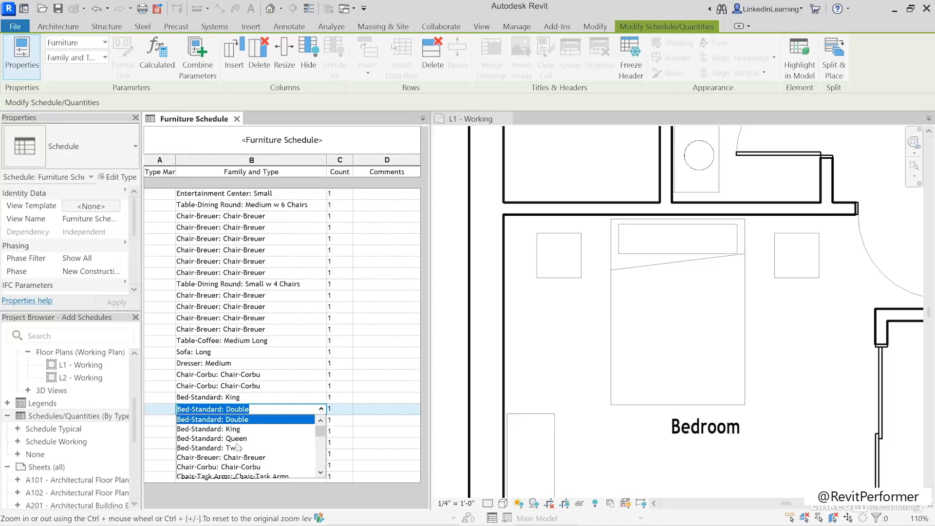
click(232, 429)
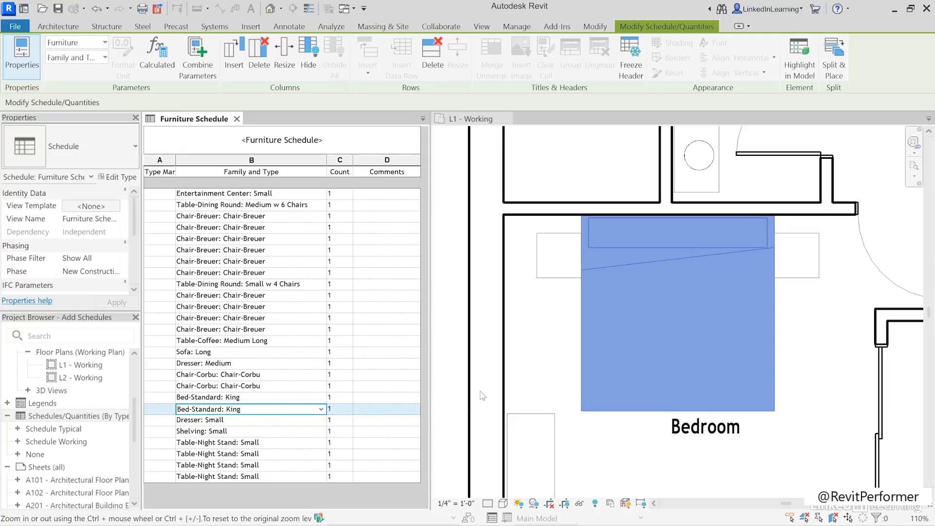
Set the Bedroom's bed to Bed-Standard: Queen in the schedule and nudge it slightly away from the wall in the plan
click(321, 410)
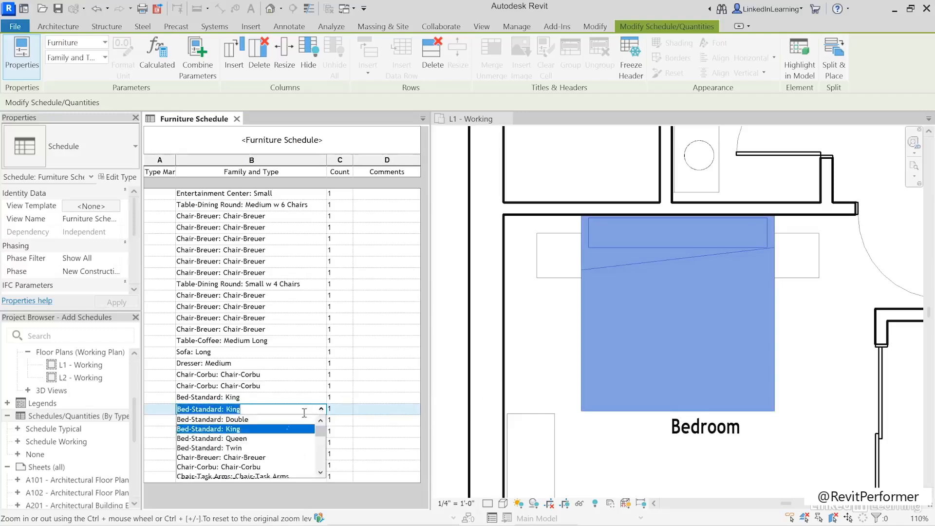
click(243, 441)
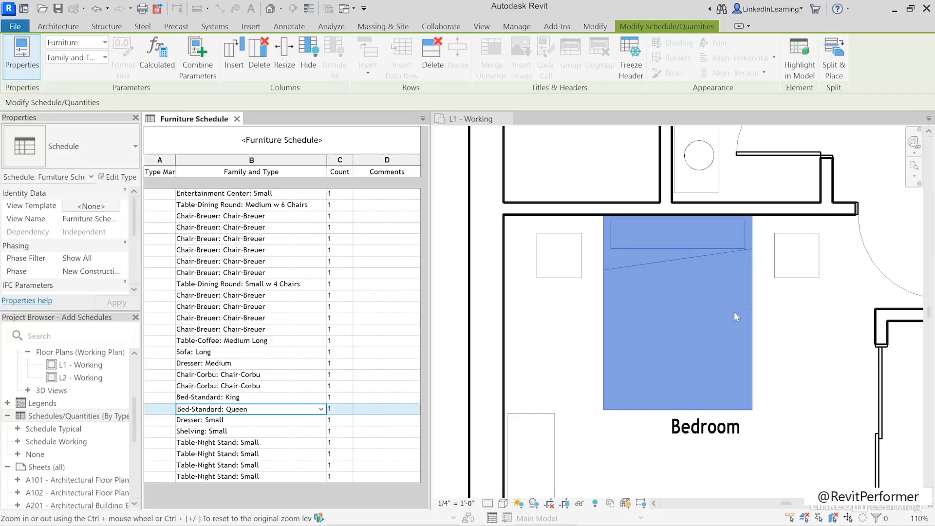
click(469, 123)
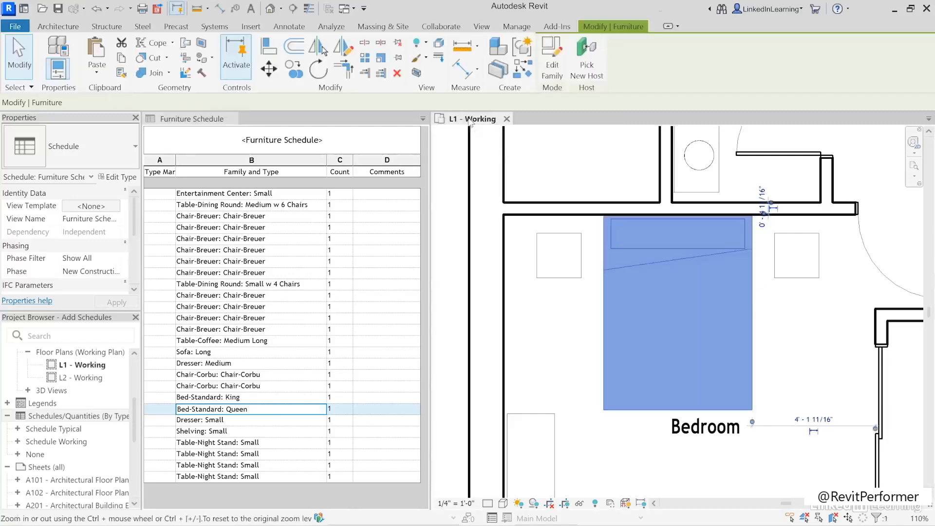
key(Down)
key(Down)
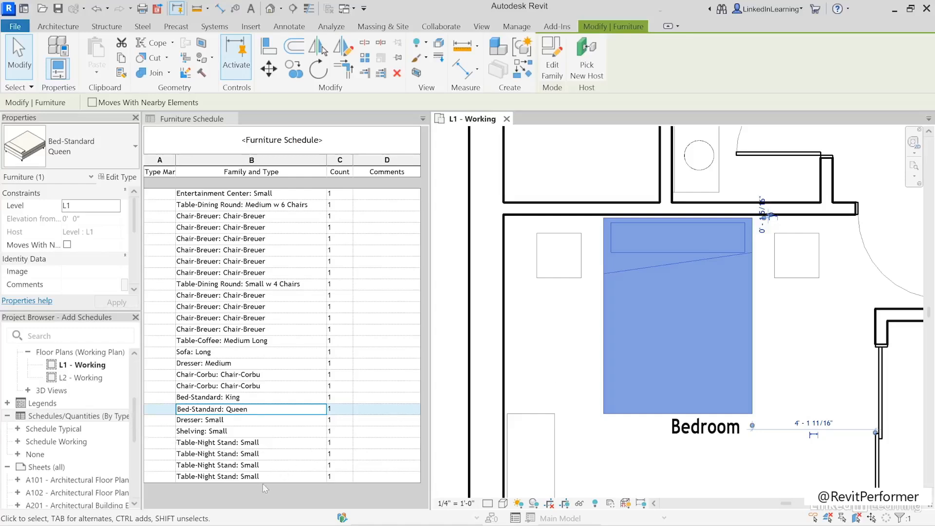
Locate the four night stands in the plan from their schedule rows and try to change their type within the schedule
click(274, 443)
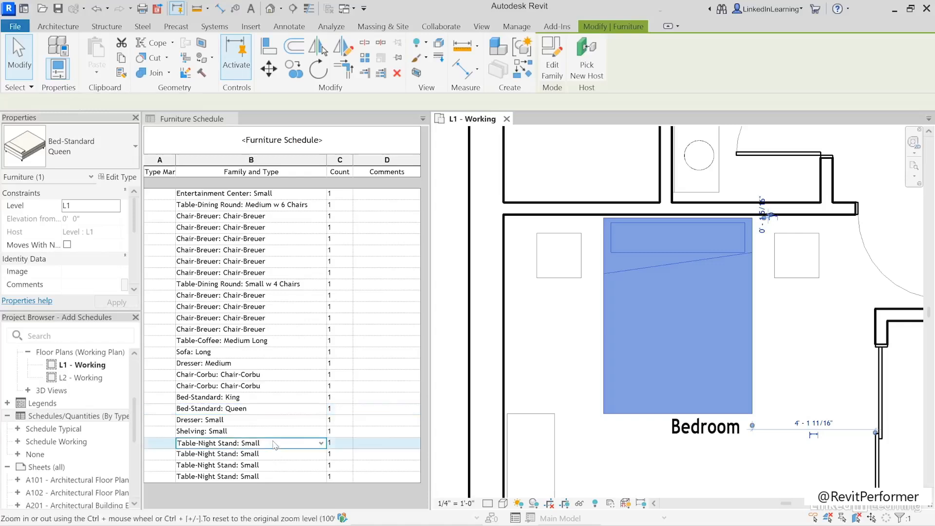
drag(274, 444, 274, 487)
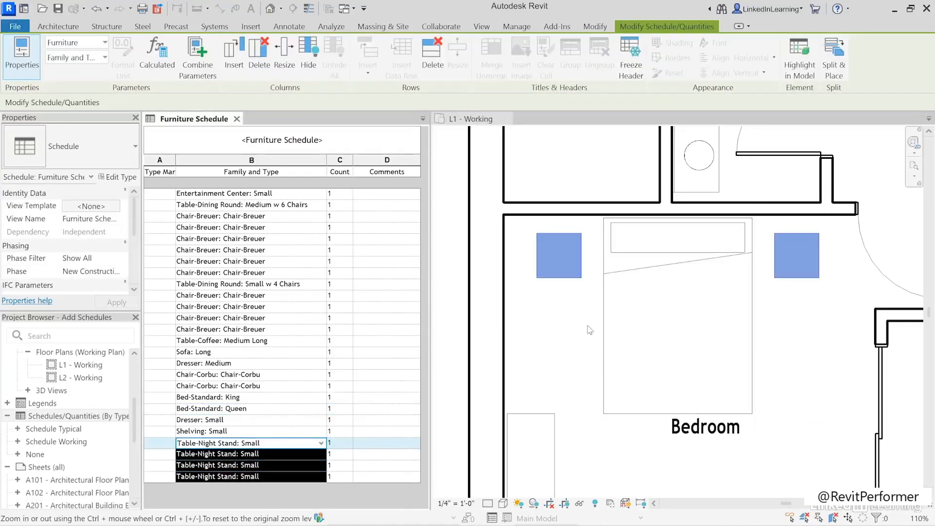
scroll(690, 304, down, 4)
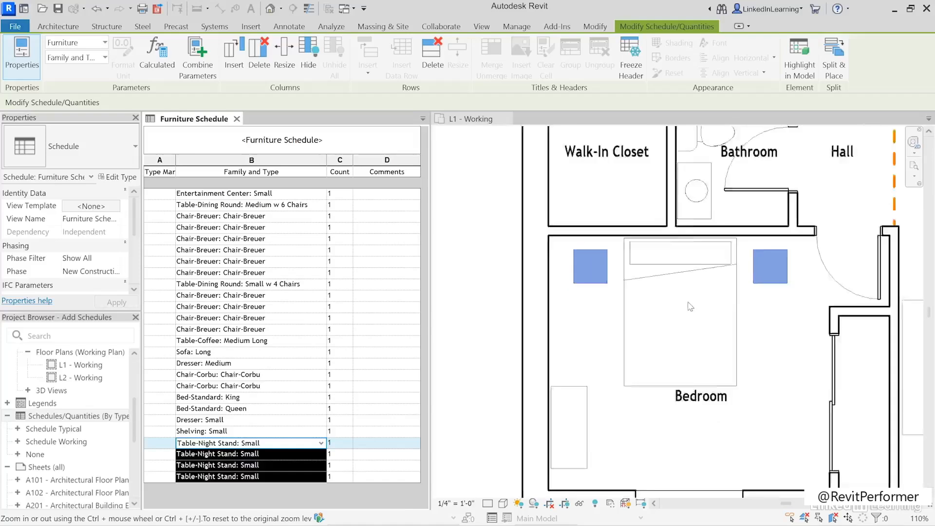
click(712, 321)
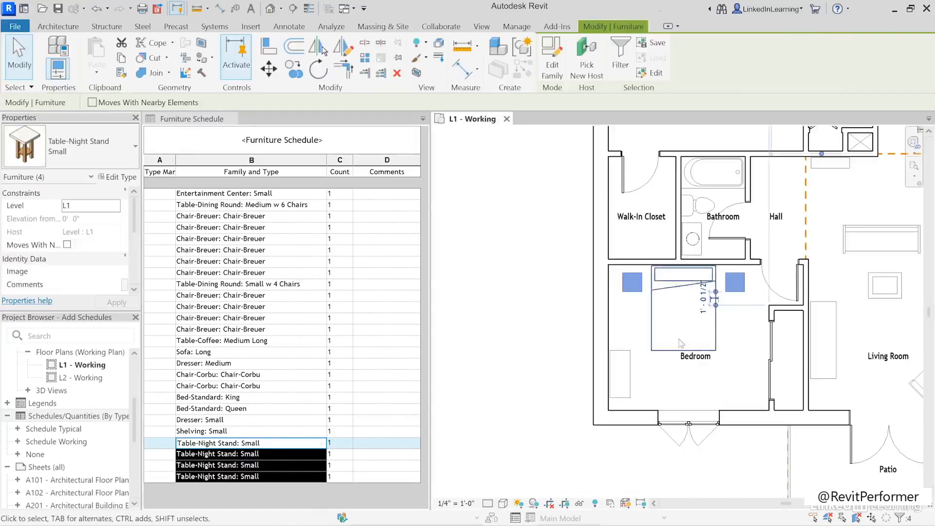
scroll(711, 351, down, 4)
middle_drag(704, 355, 663, 334)
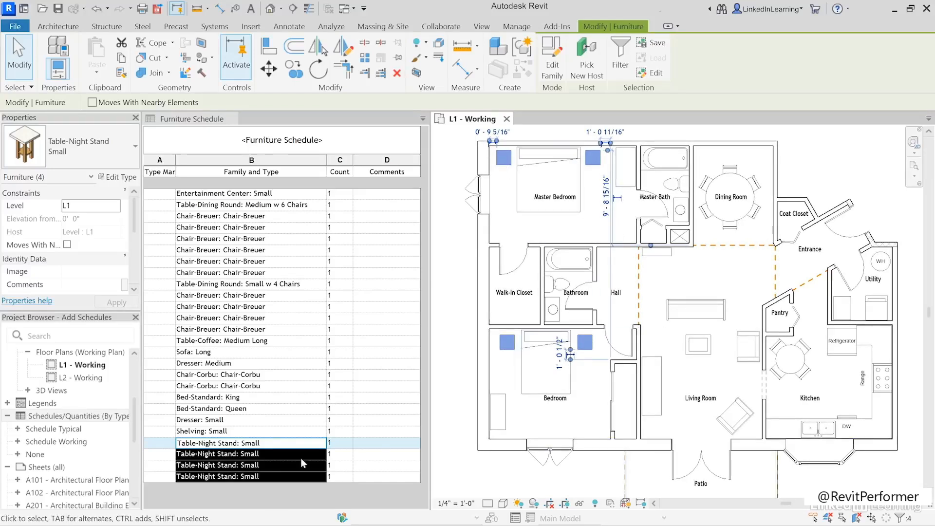
click(322, 443)
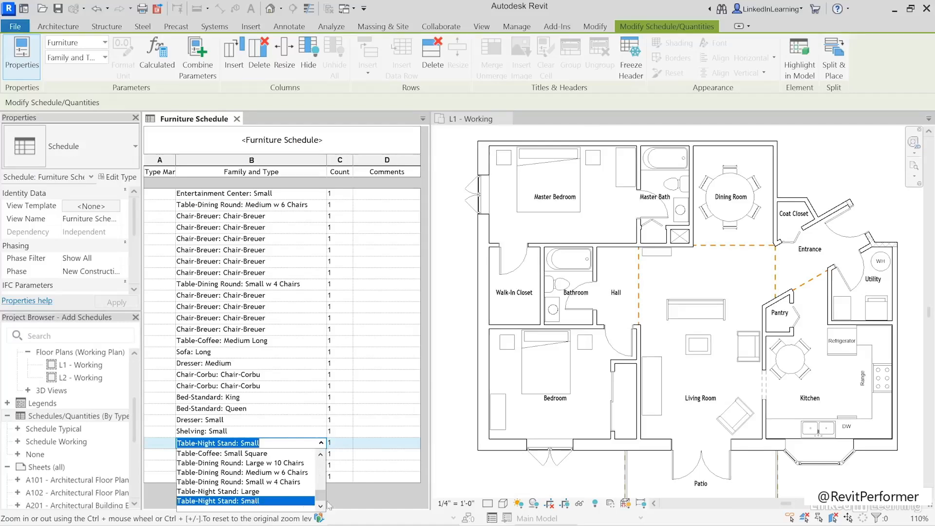
click(373, 505)
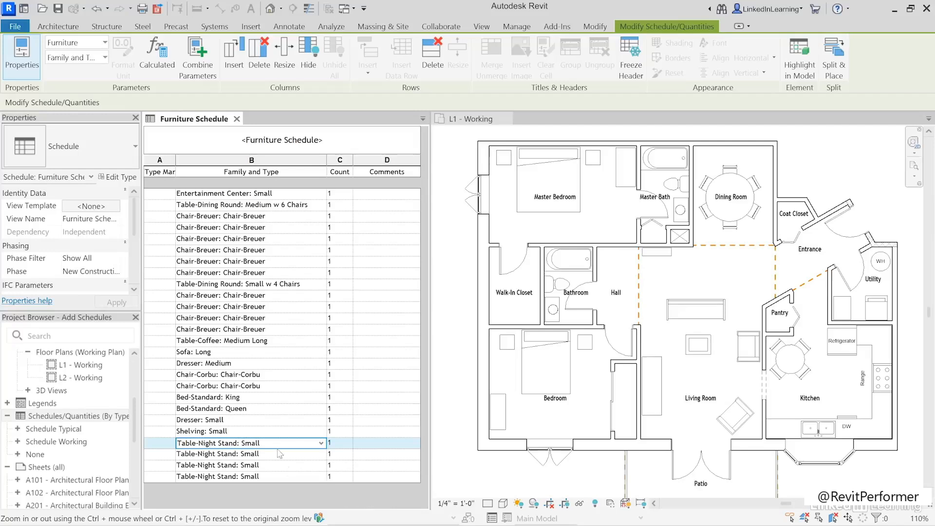
Select all four Table-Night Stand: Small rows in the schedule and change the selected elements to the Large type through the plan view
click(276, 456)
drag(278, 461, 285, 499)
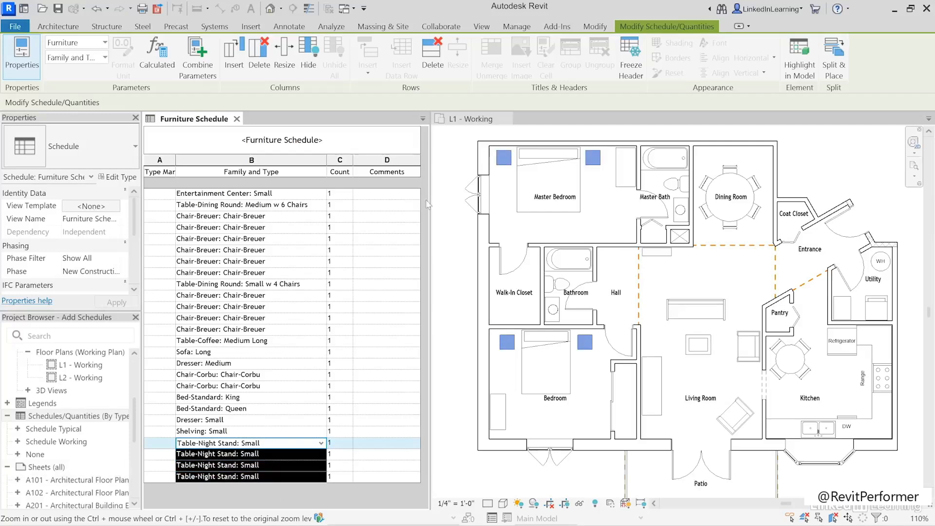
click(468, 122)
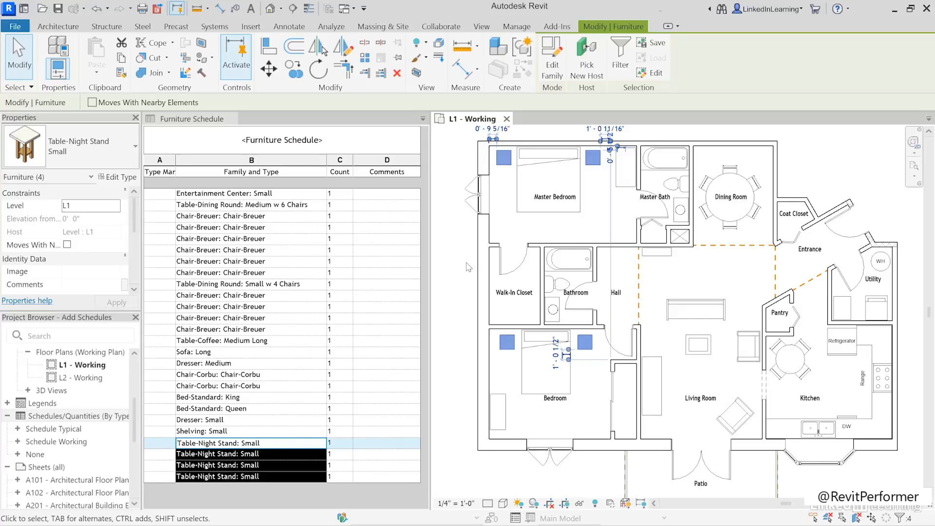
click(92, 148)
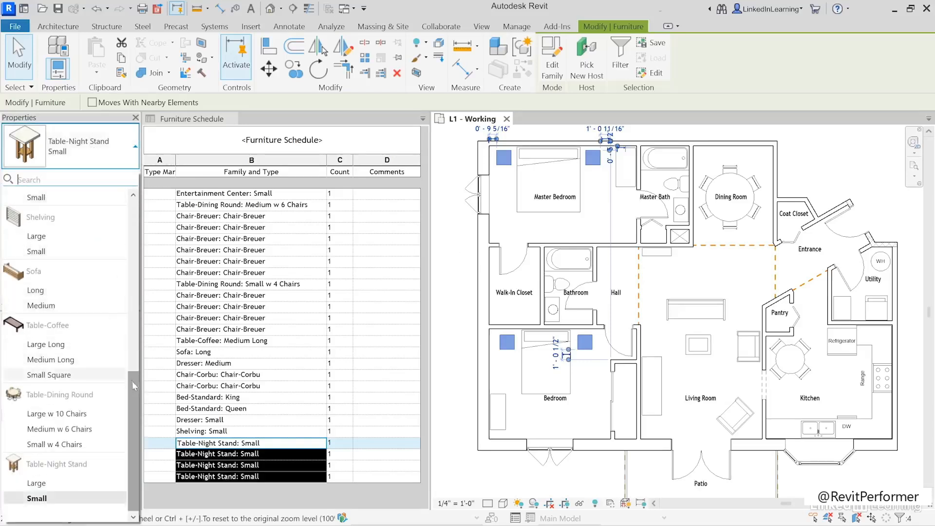
click(36, 483)
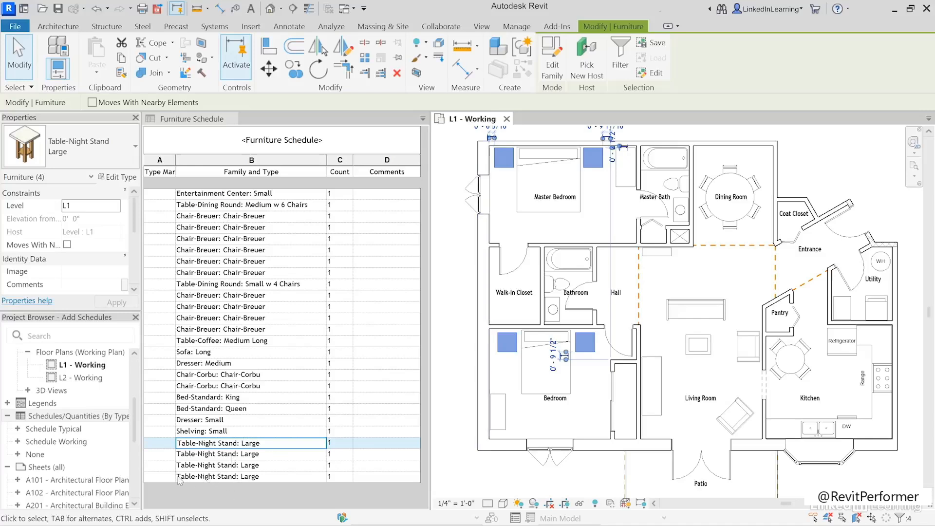
Enter the type mark CH1 for a Chair-Corbu row in the schedule and apply it to all elements of that type
click(159, 376)
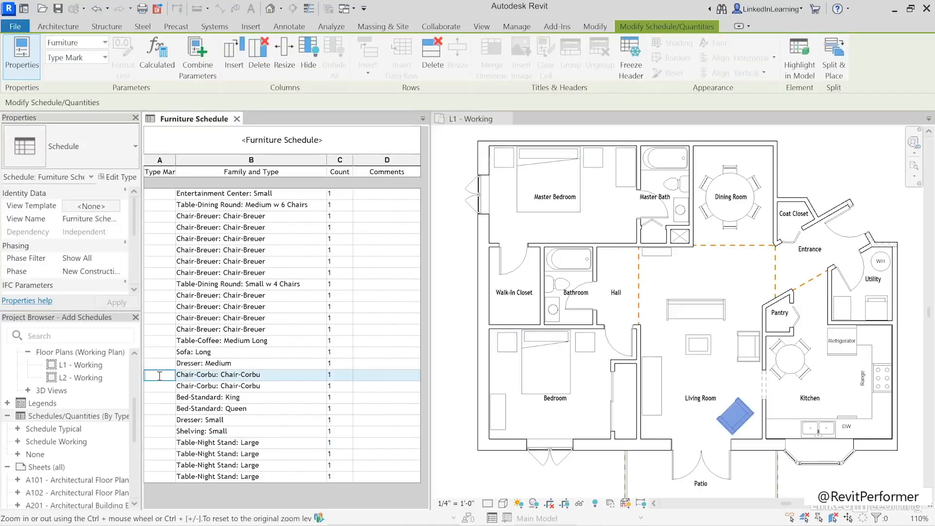
text(CH1)
key(Return)
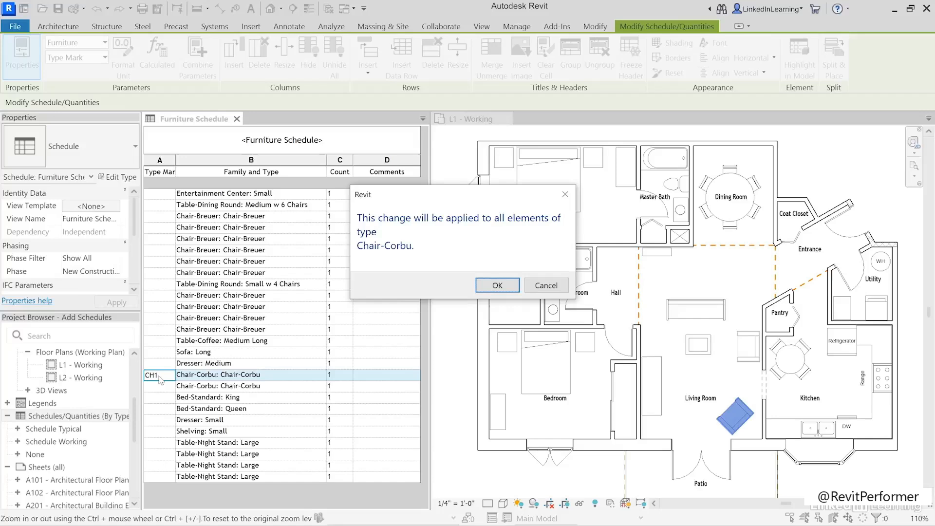
click(496, 286)
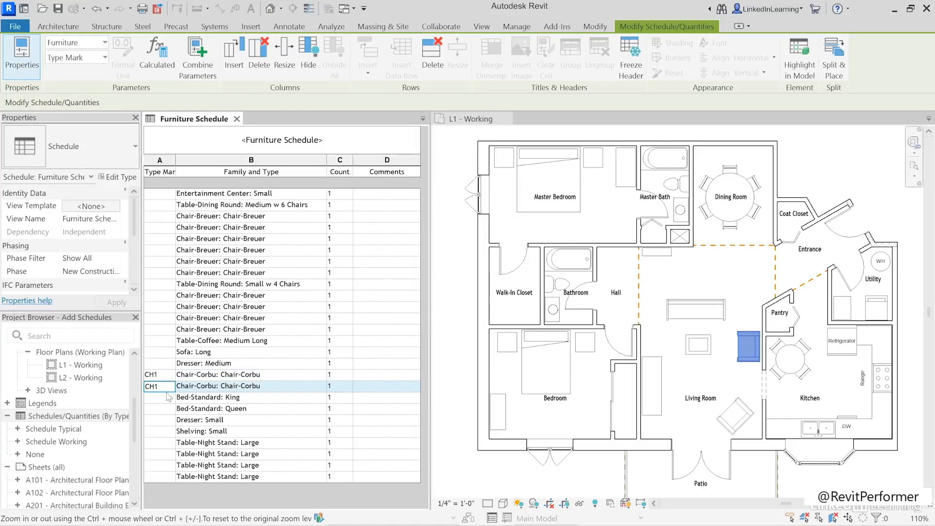
click(270, 375)
click(272, 378)
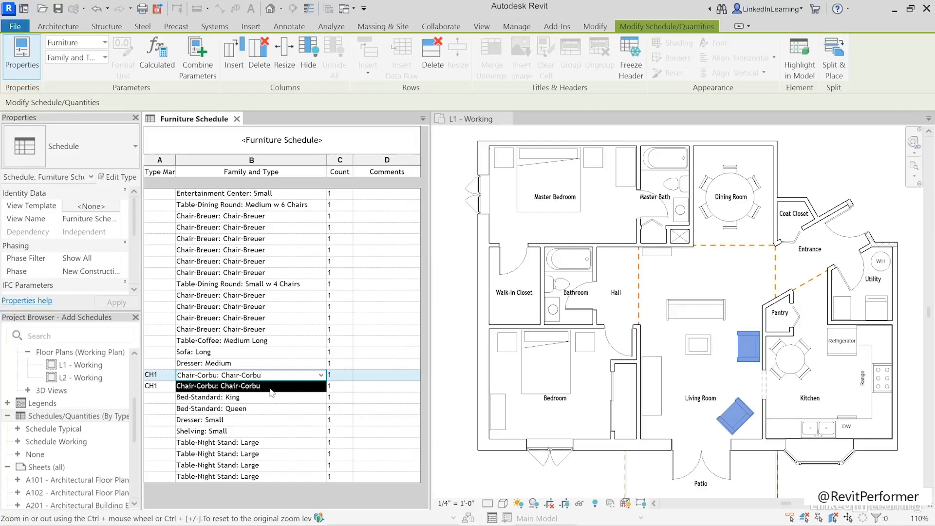
Enter the type mark CH2 for a kitchen Chair-Breuer row in the schedule and apply it to all chairs of that type
click(162, 298)
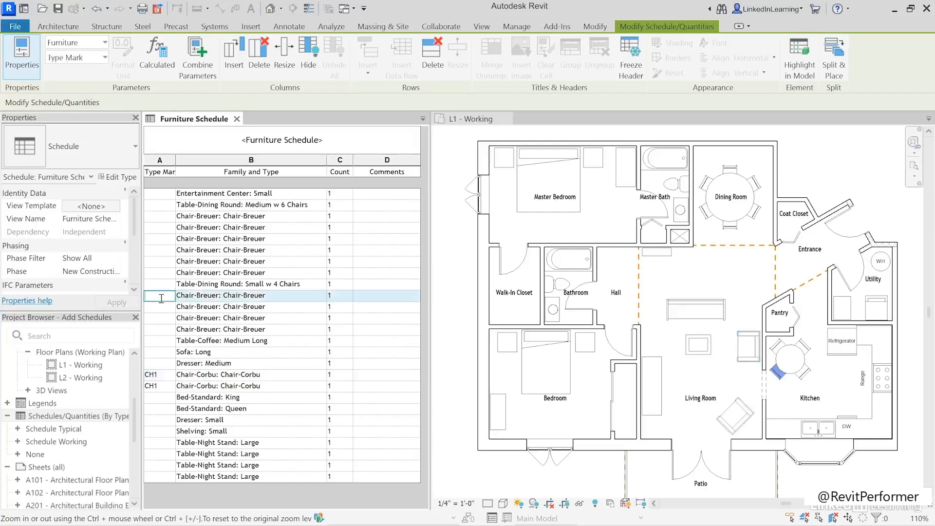
text(CH2)
key(Return)
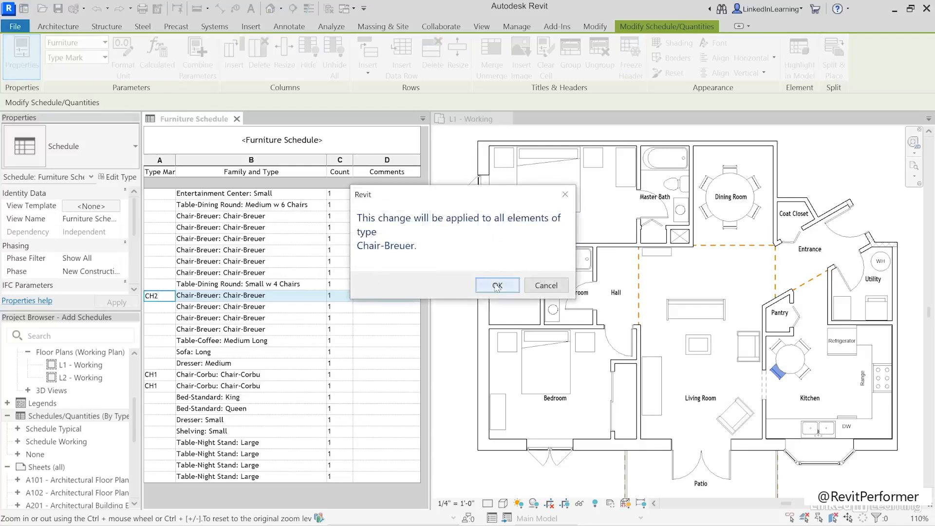
click(495, 285)
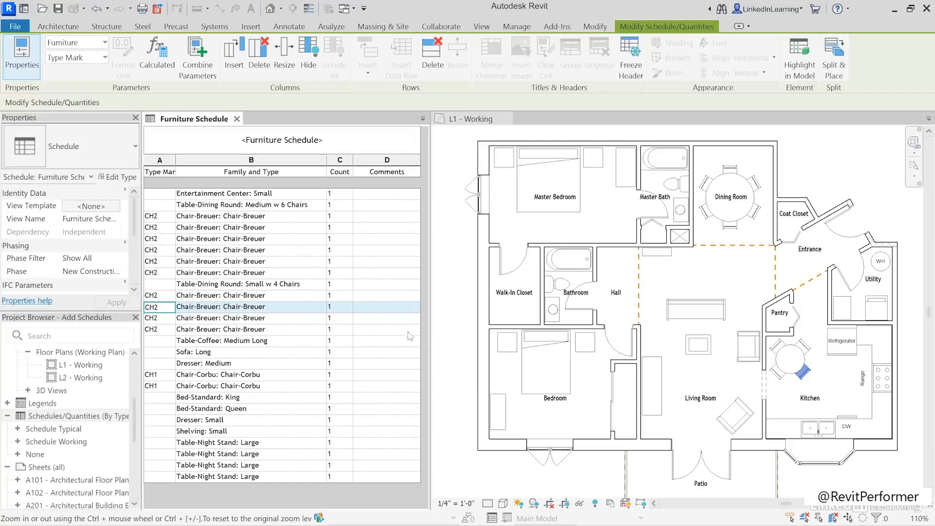
Set the Living Room sofa's type mark to SF1 through its type properties and check it in the sofa's schedule row
click(706, 307)
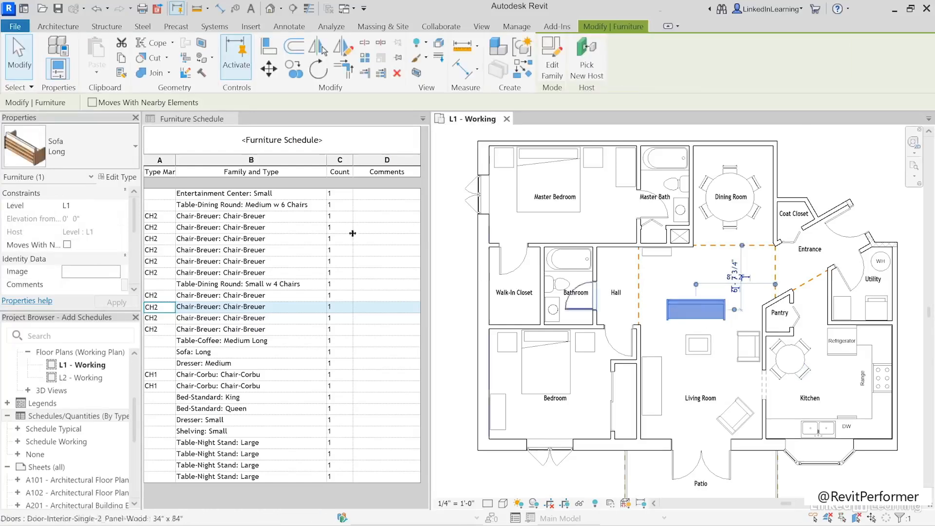
click(116, 178)
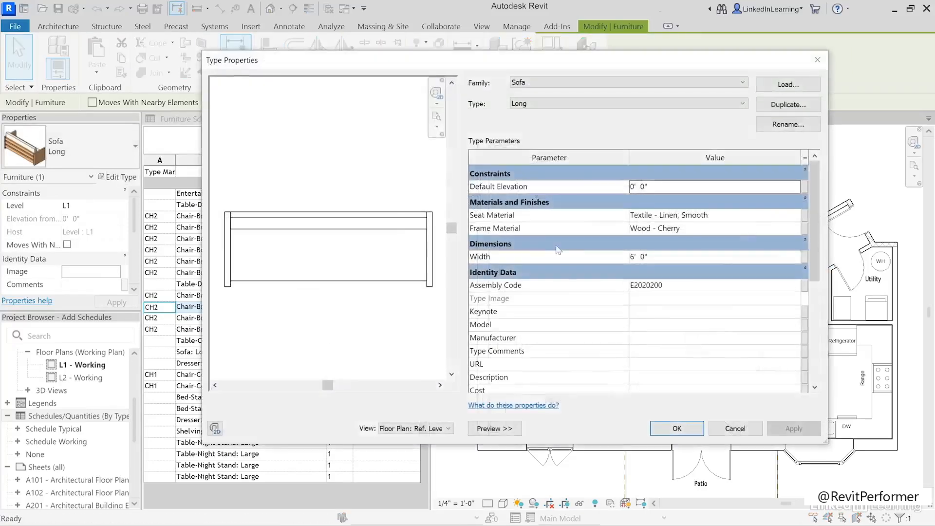
scroll(604, 333, down, 3)
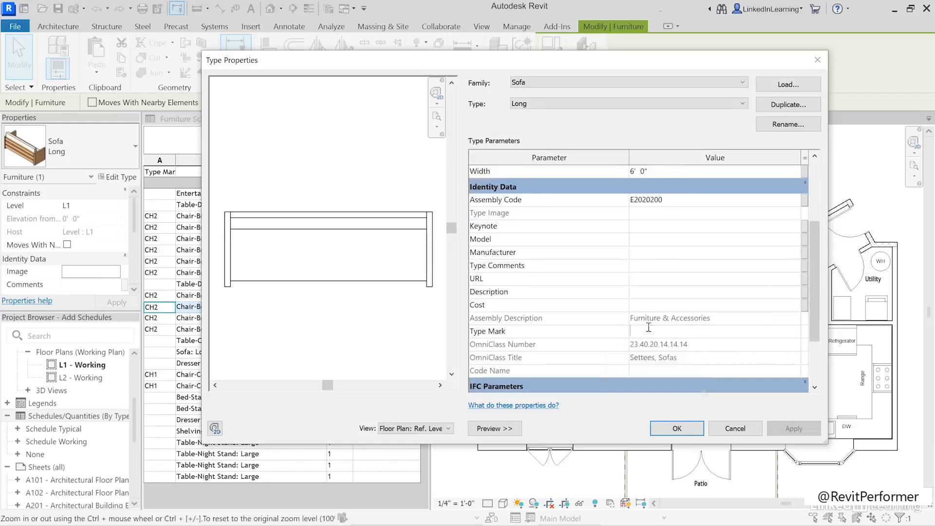
text(1)
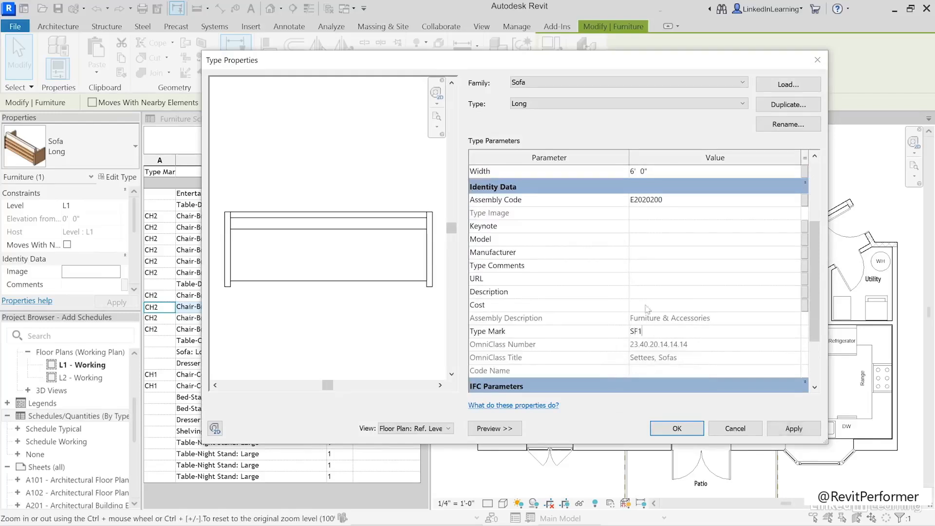
click(685, 427)
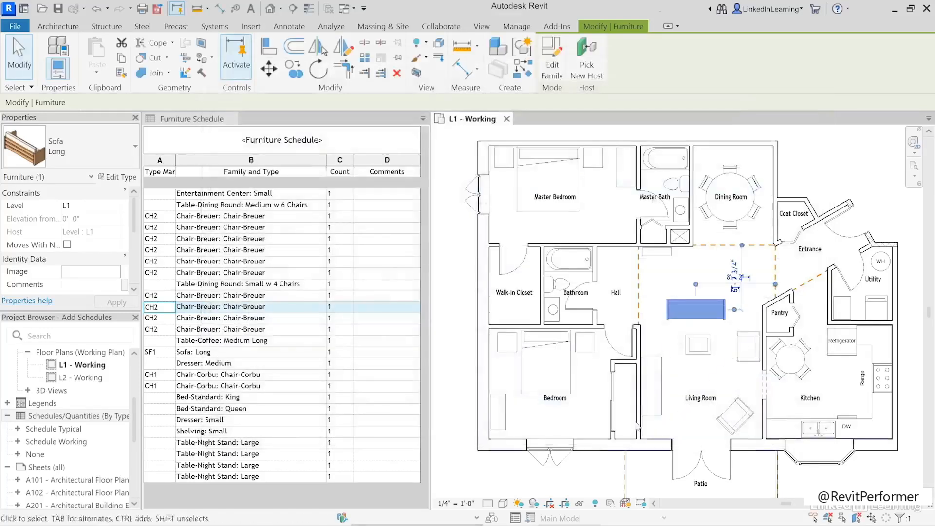
click(163, 352)
click(163, 352)
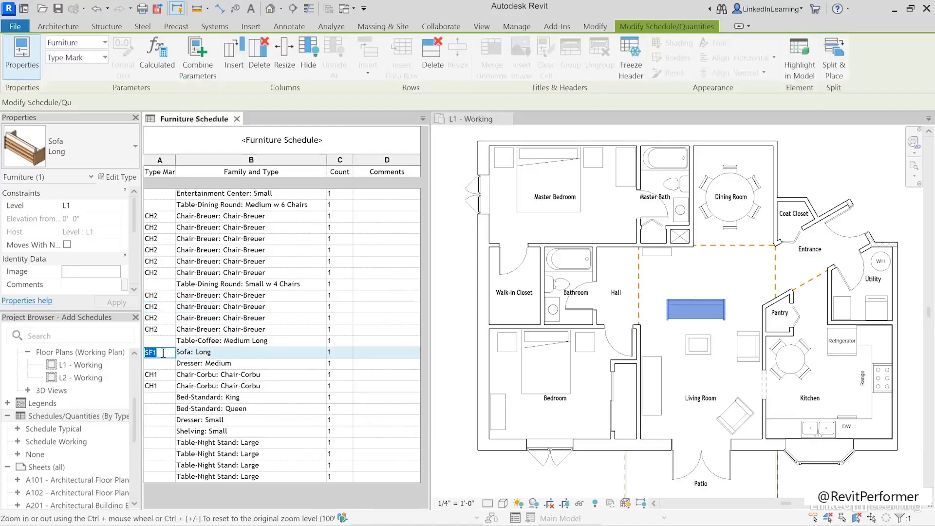
click(459, 357)
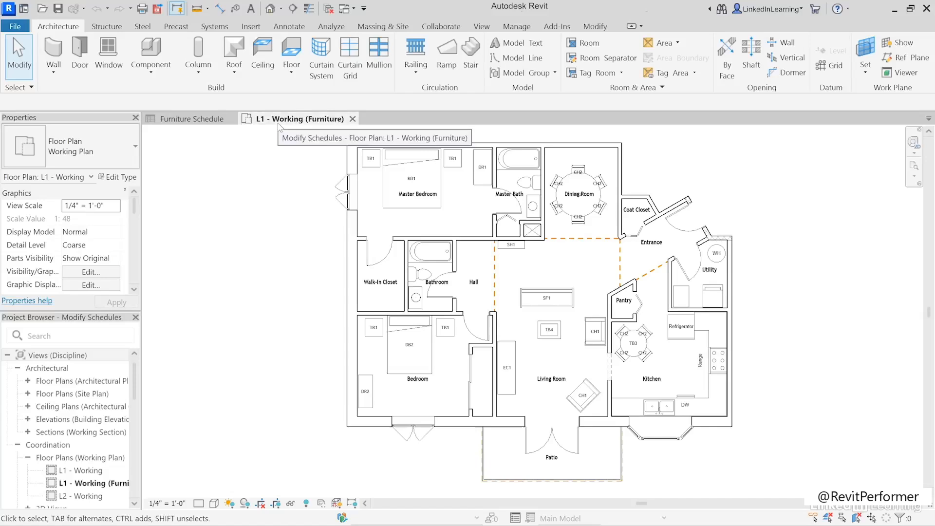
Tile the Furniture Schedule beside the L1 - Working (Furniture) plan and resize the views so the whole plan fits
click(193, 121)
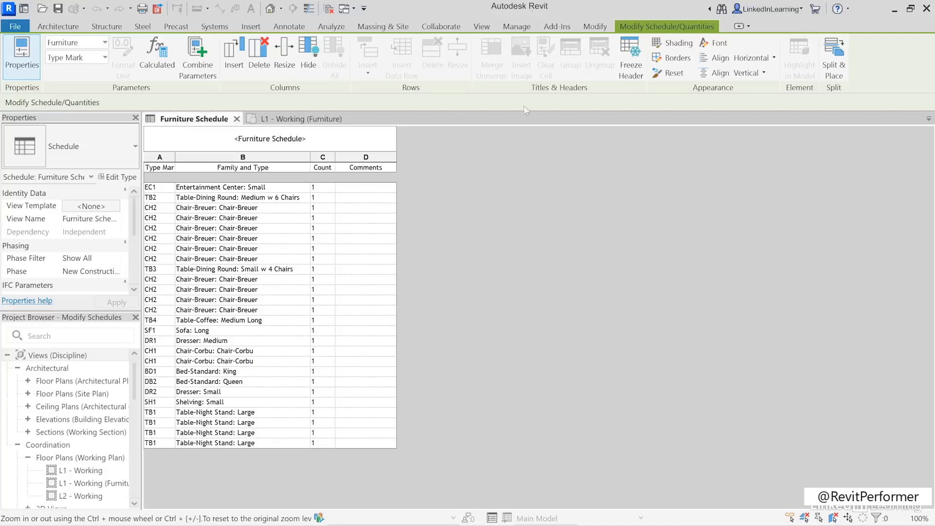
click(482, 30)
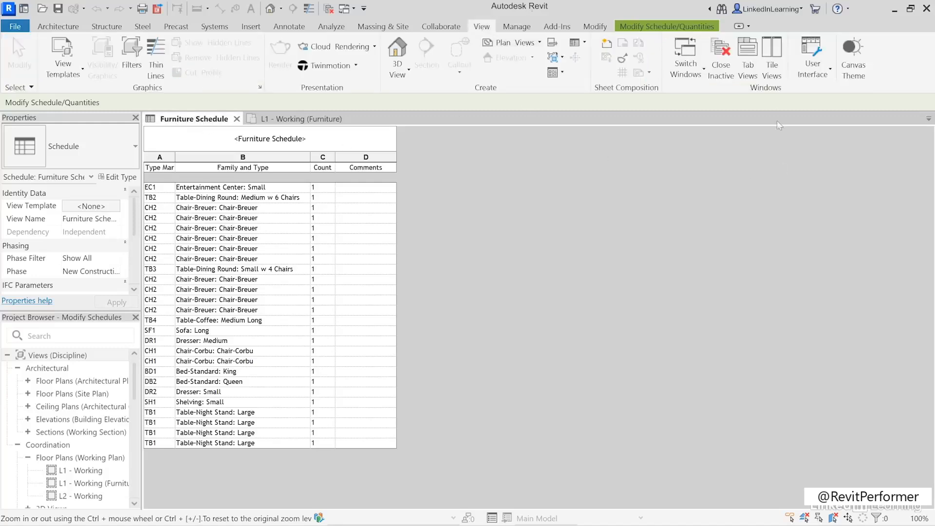
click(773, 71)
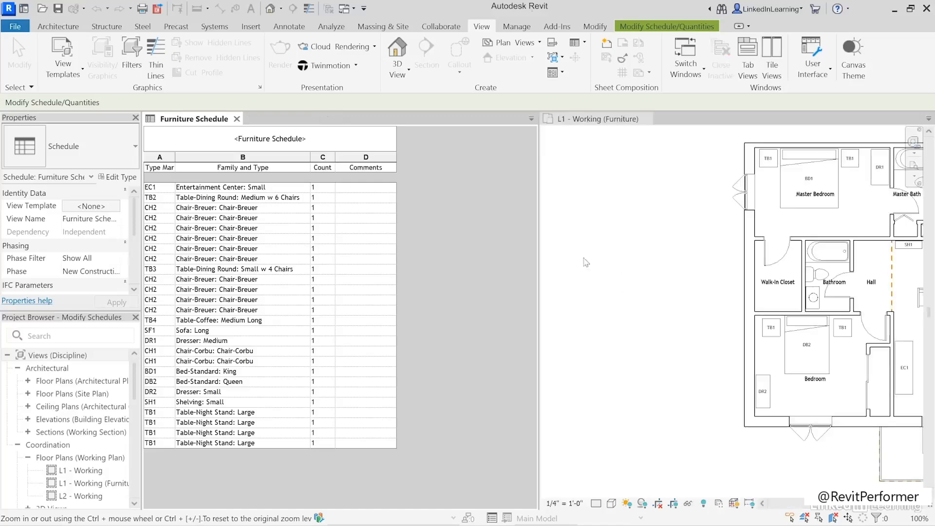
click(539, 258)
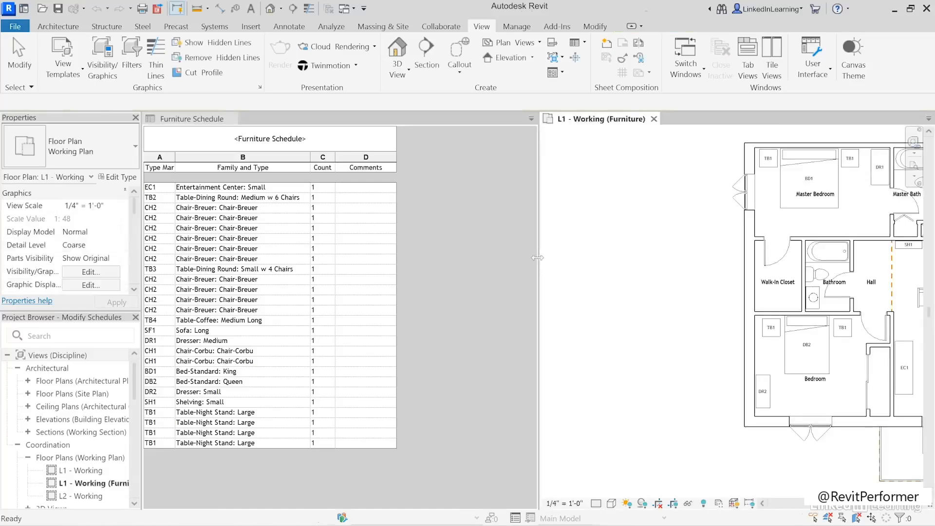
drag(538, 256, 423, 256)
middle_drag(784, 285, 636, 284)
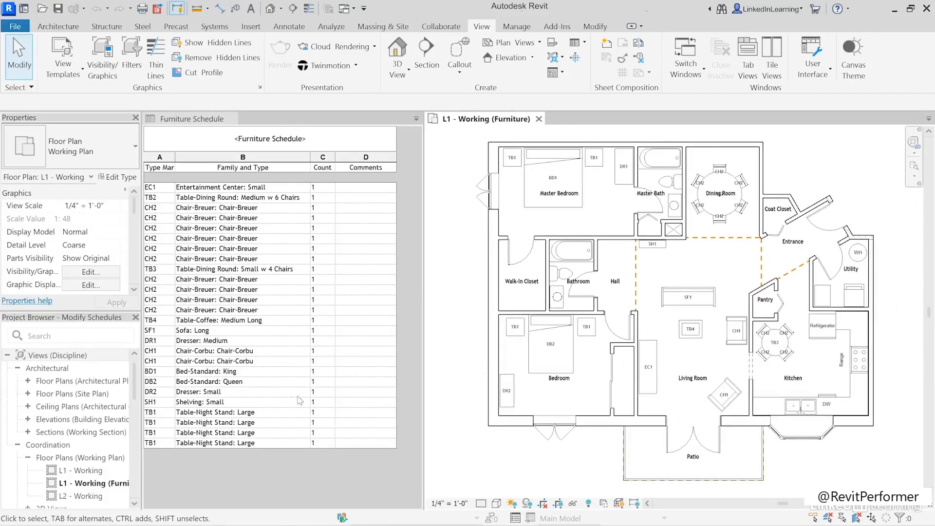
click(189, 121)
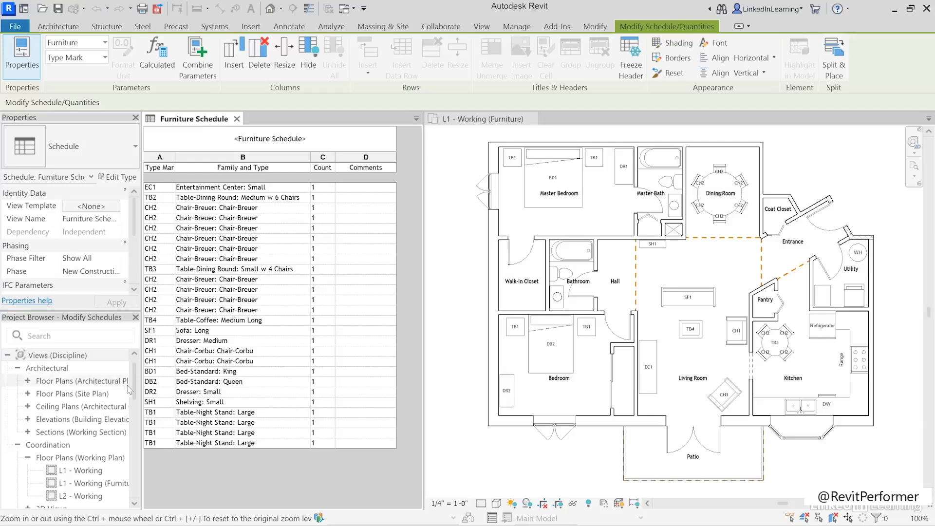
Examine how the project's schedules are grouped by view template, keep the By Type browser organization, and find the Furniture Schedule's group
drag(134, 378, 136, 410)
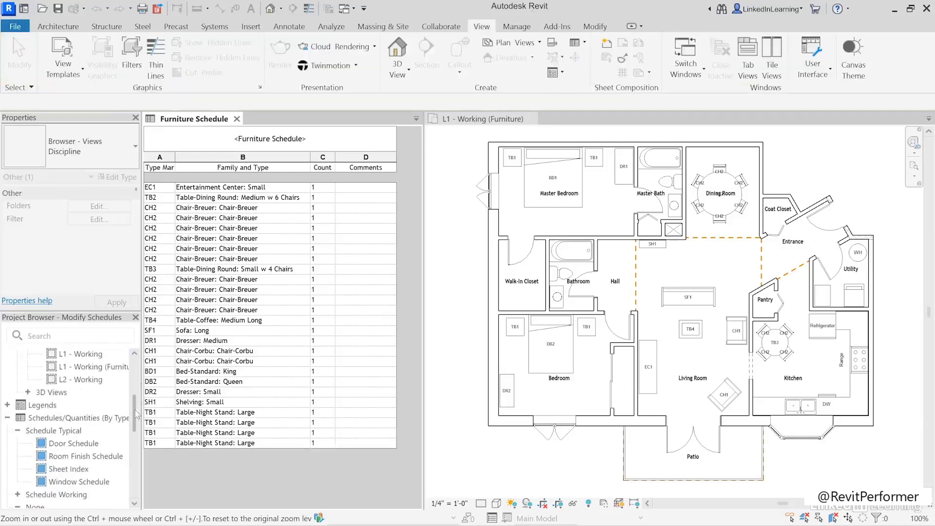
click(66, 420)
drag(136, 412, 134, 424)
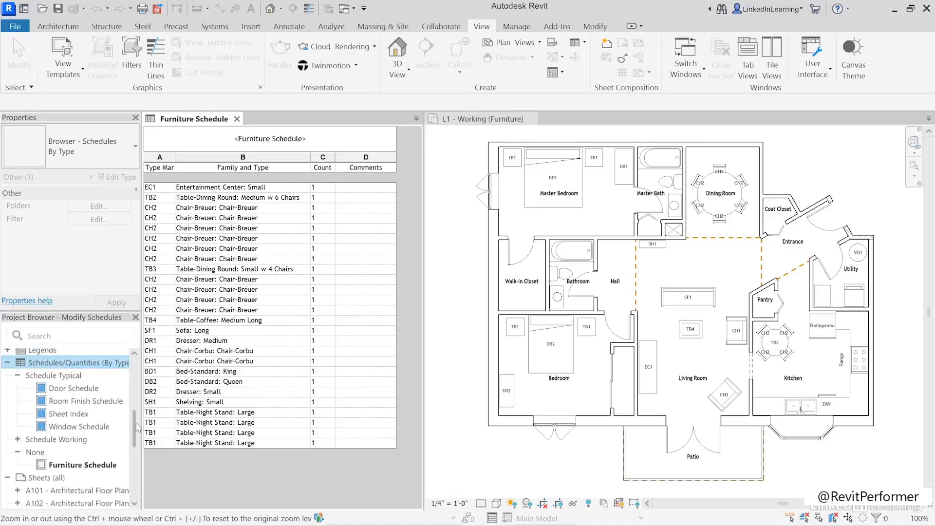
click(56, 376)
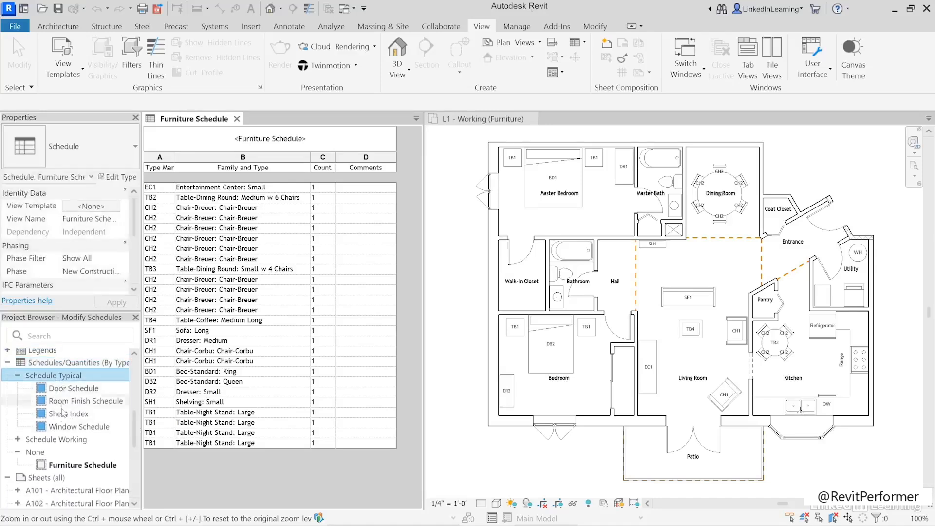
click(54, 440)
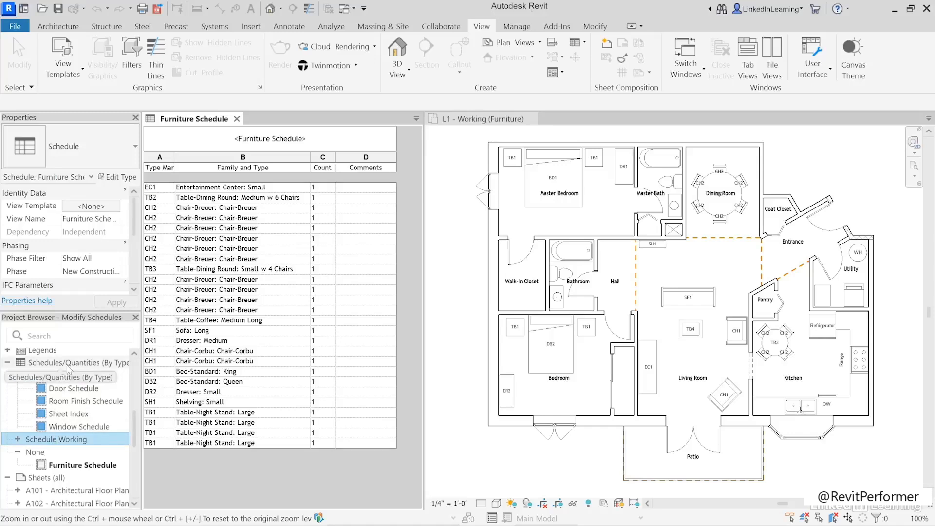
click(90, 364)
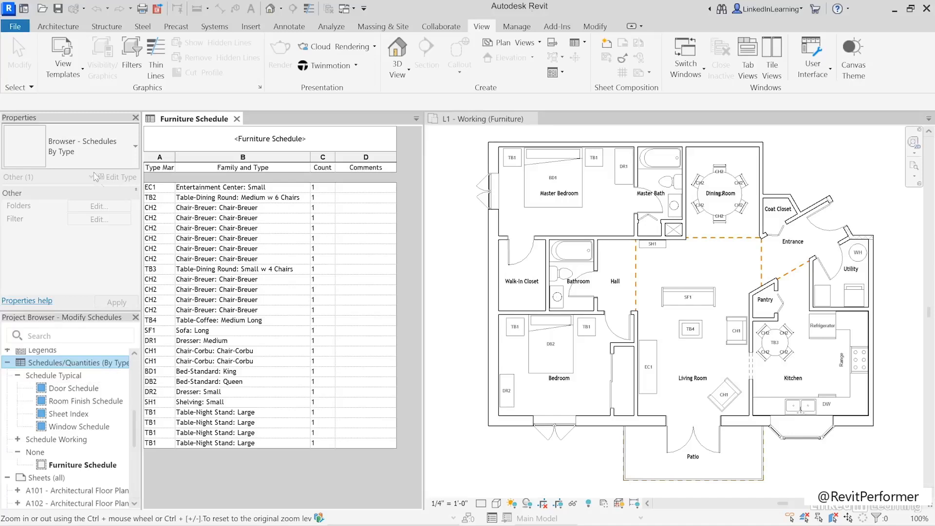
click(89, 152)
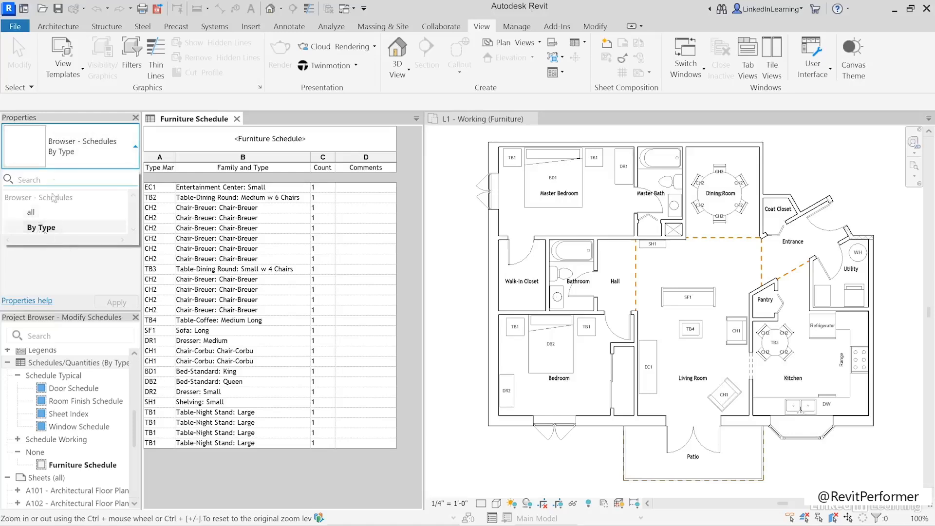
click(46, 227)
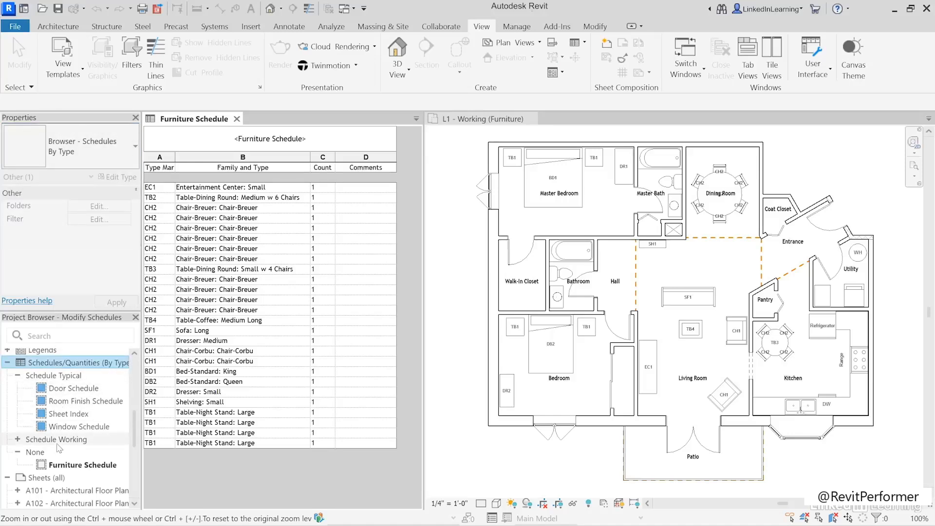
click(61, 465)
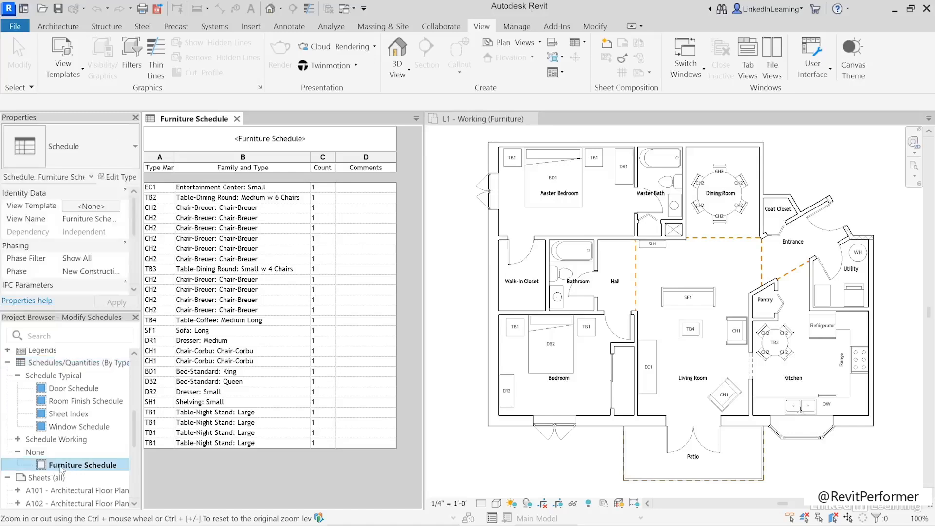
click(58, 455)
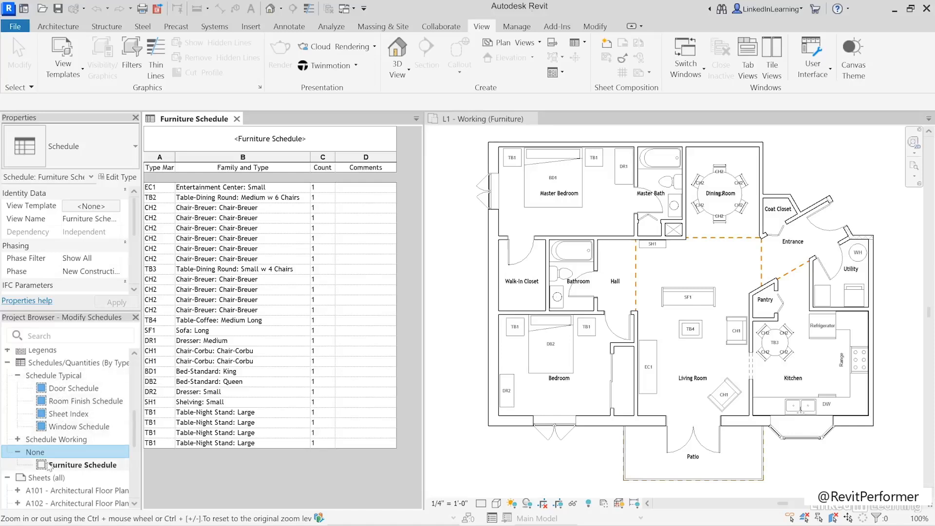
Compare the available schedule view templates and assign Schedule Typical to the Furniture Schedule
click(67, 468)
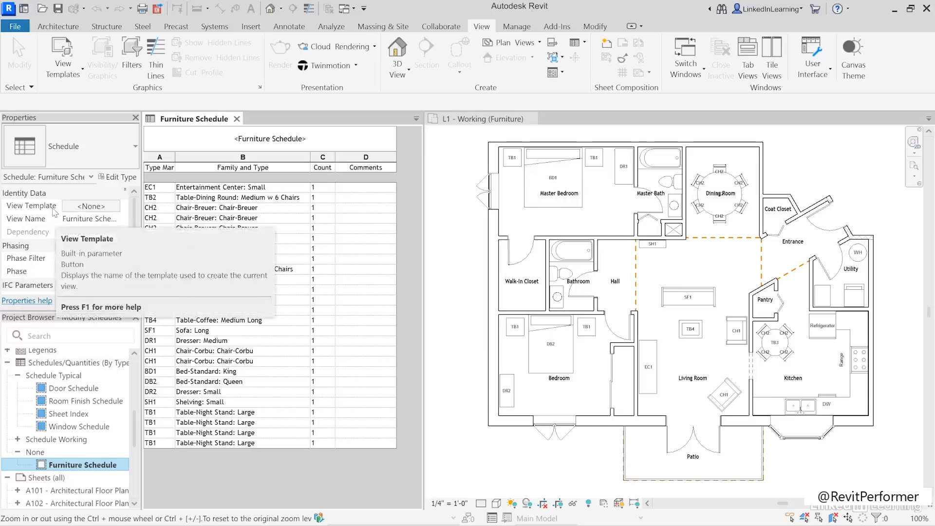
click(91, 208)
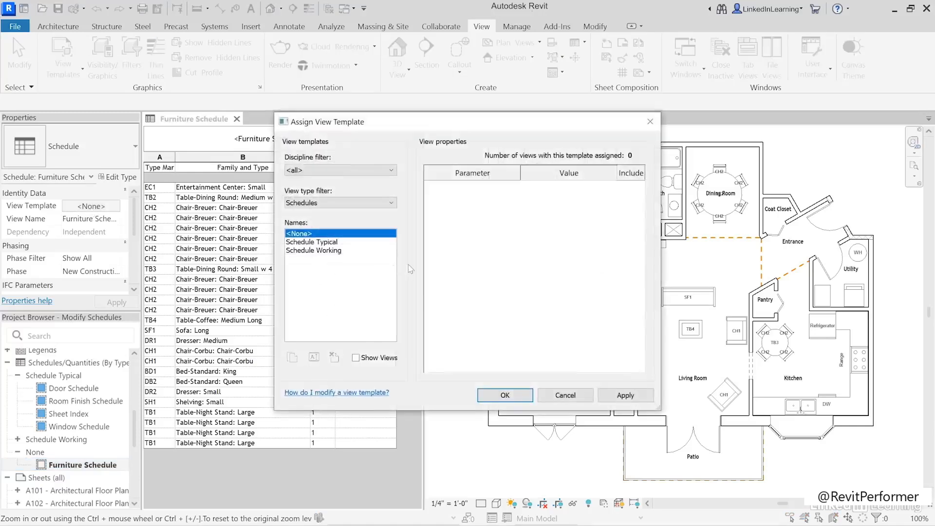
click(329, 242)
click(323, 251)
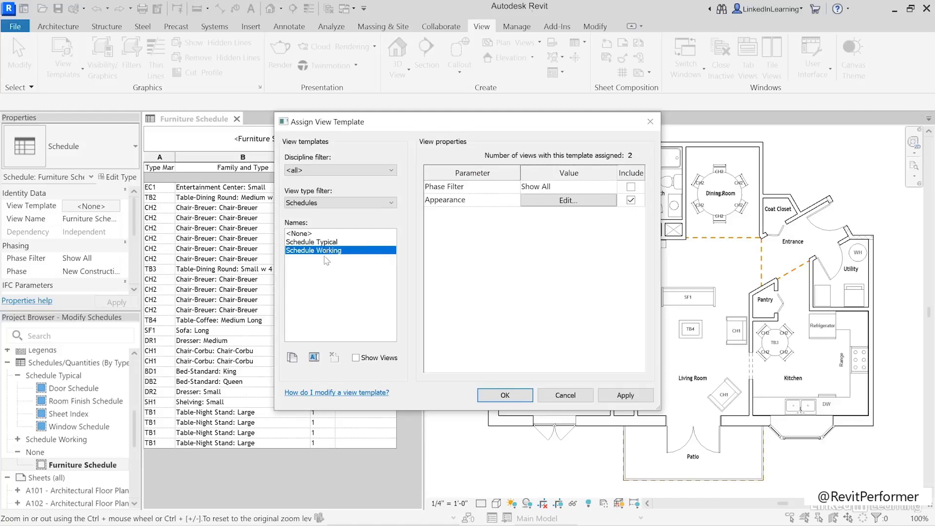
click(324, 242)
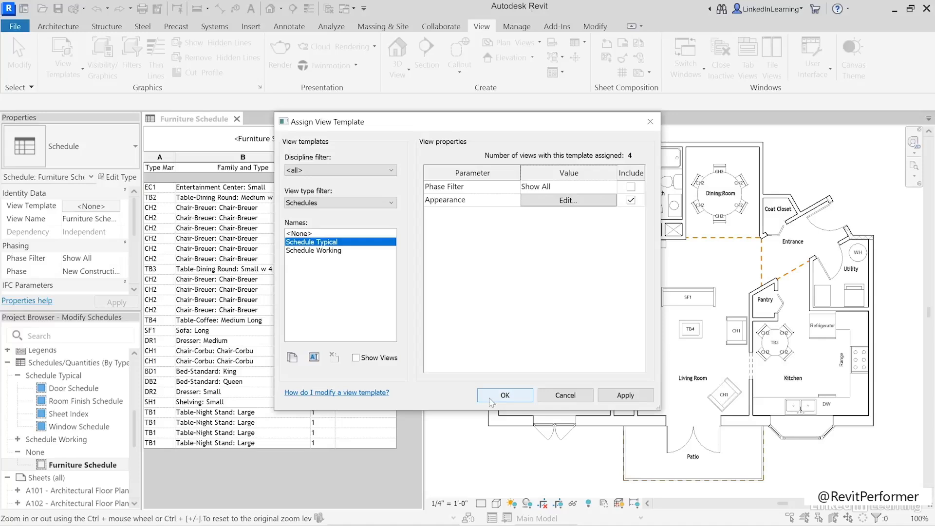
click(504, 395)
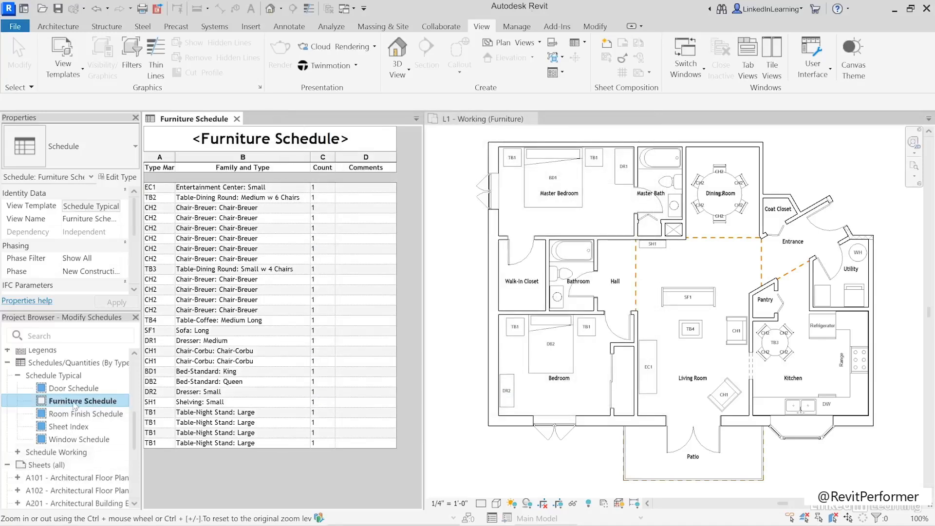
click(45, 376)
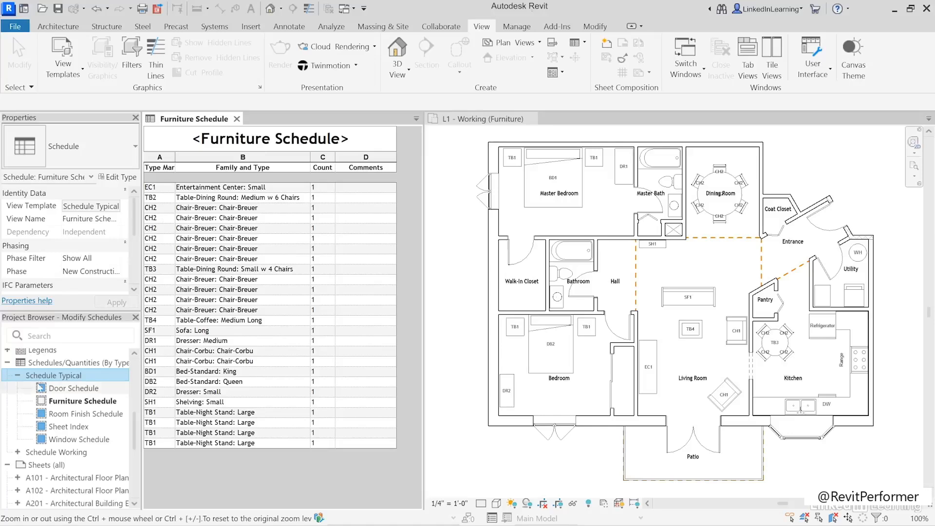
Sort the Furniture Schedule by Type Mark in ascending order
click(195, 482)
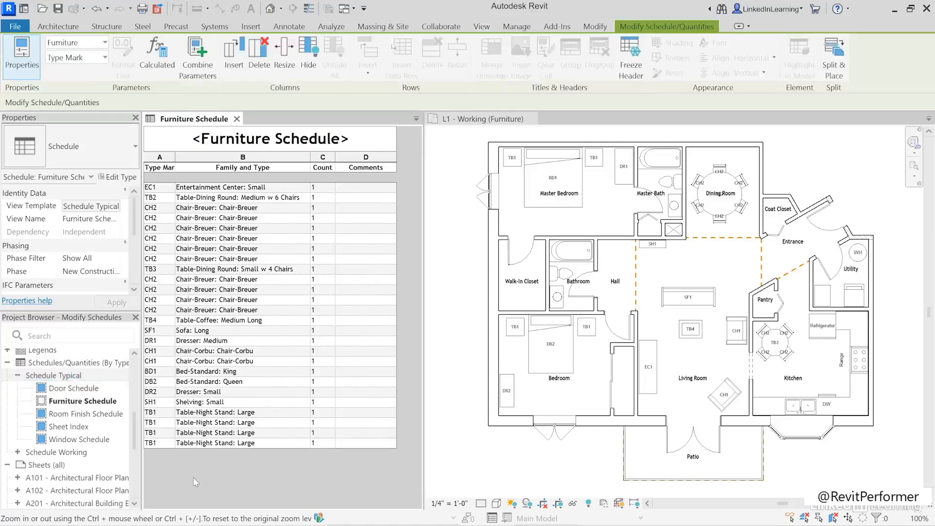
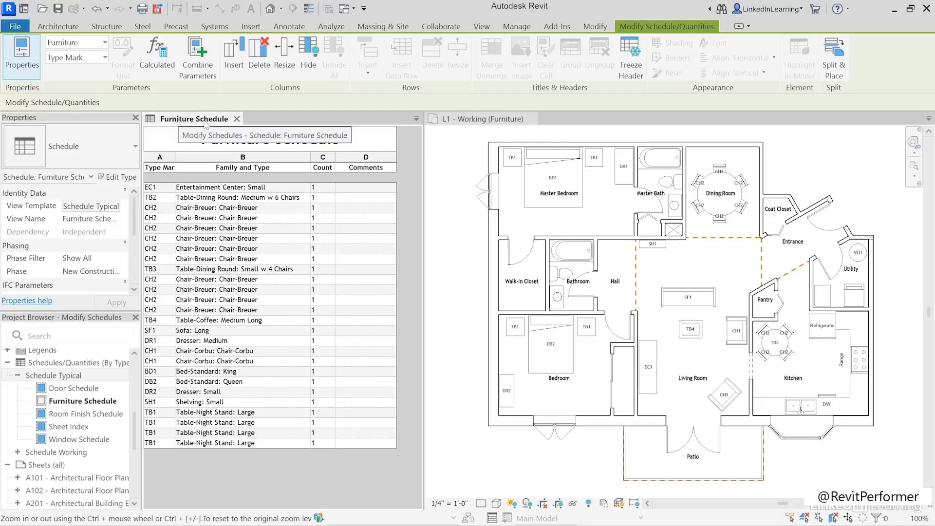
drag(137, 228, 137, 269)
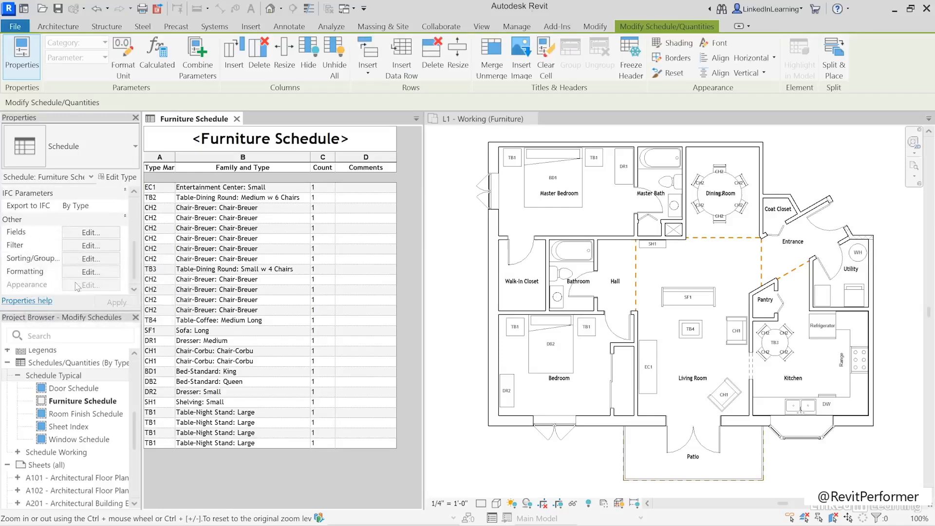
click(95, 260)
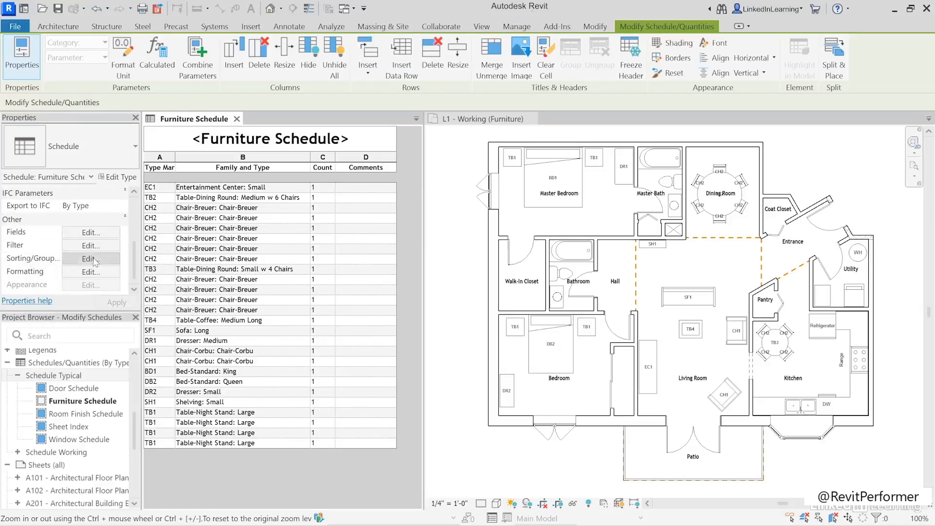
click(410, 116)
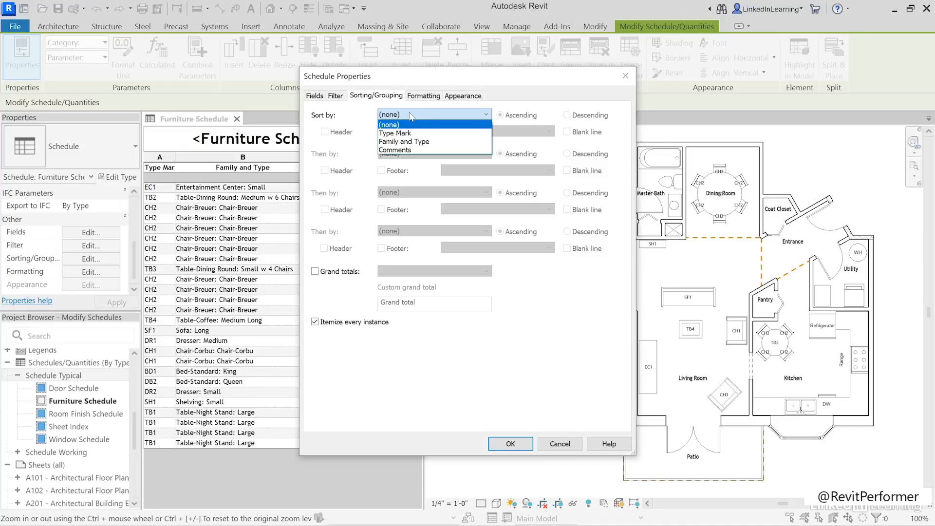
click(393, 133)
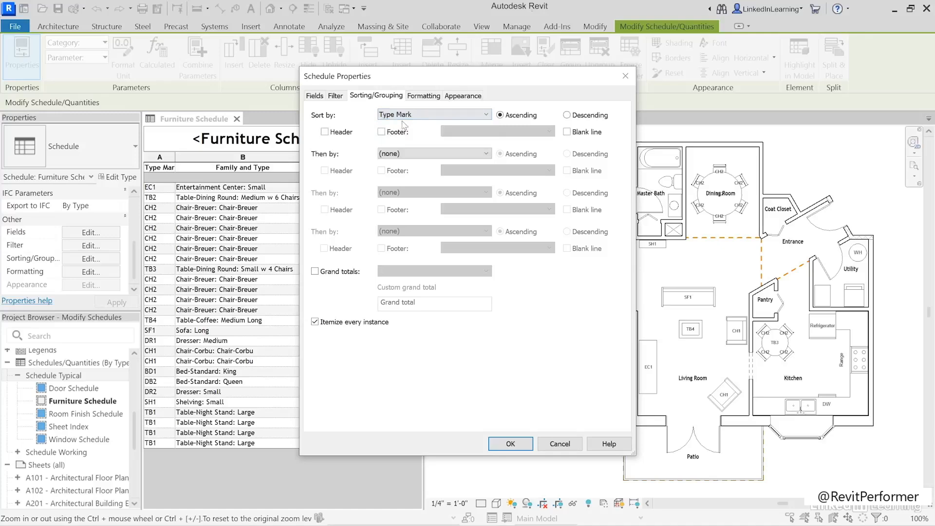
click(493, 448)
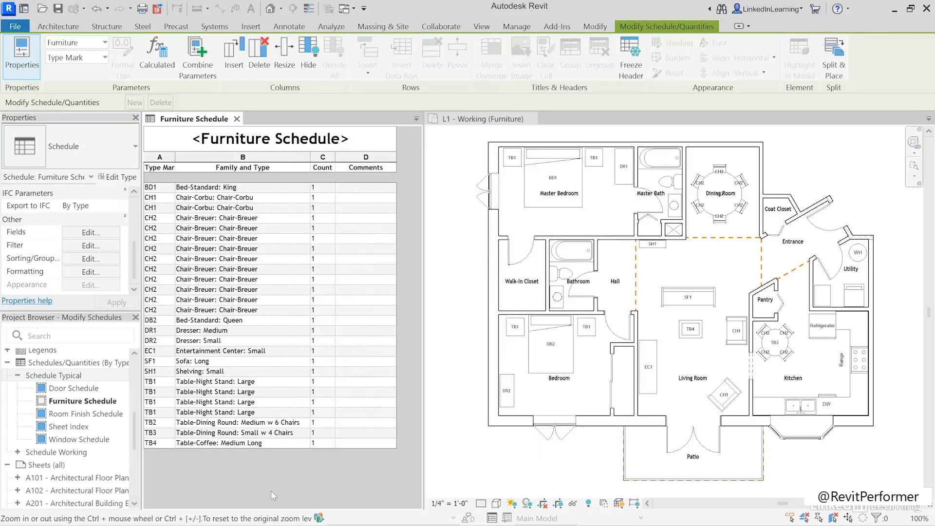
Add a header to each Type Mark group and highlight the CH2 chairs, DB2 bed and DR1 dresser from their schedule rows
click(74, 259)
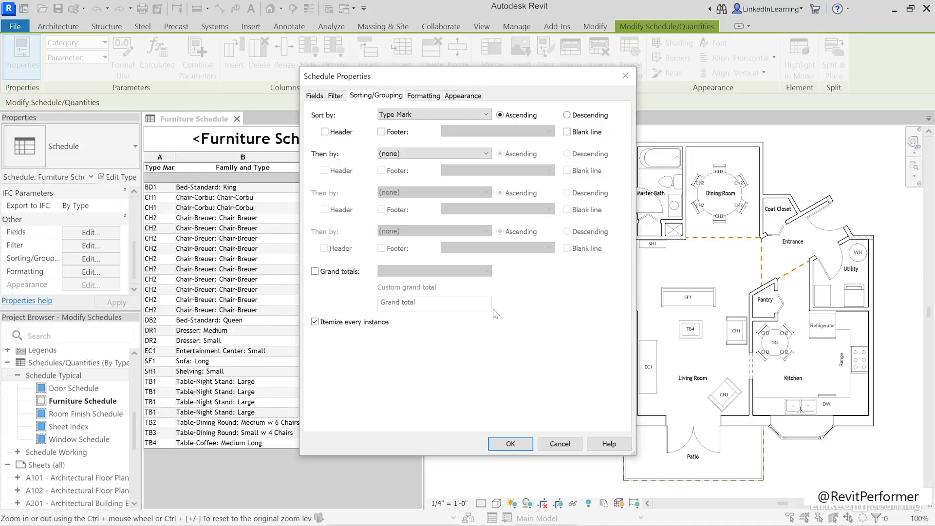
click(324, 132)
click(510, 444)
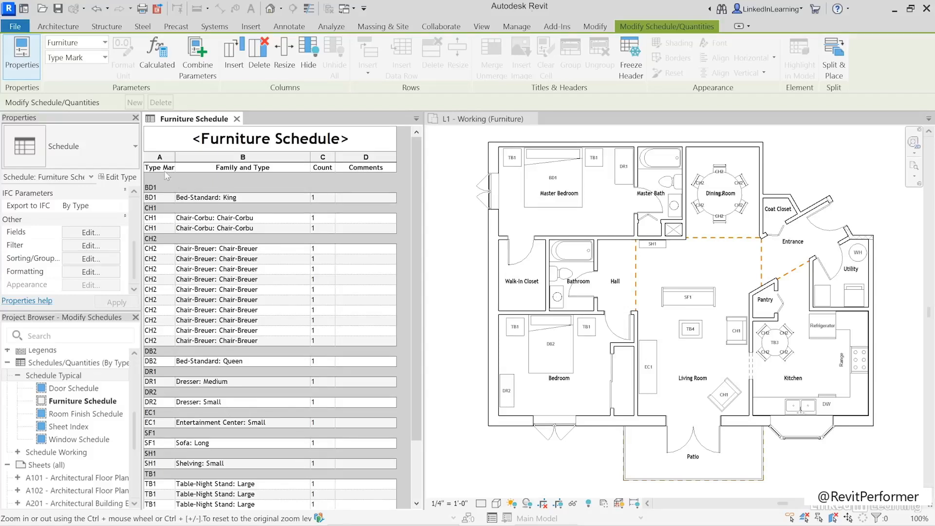
drag(174, 253, 161, 344)
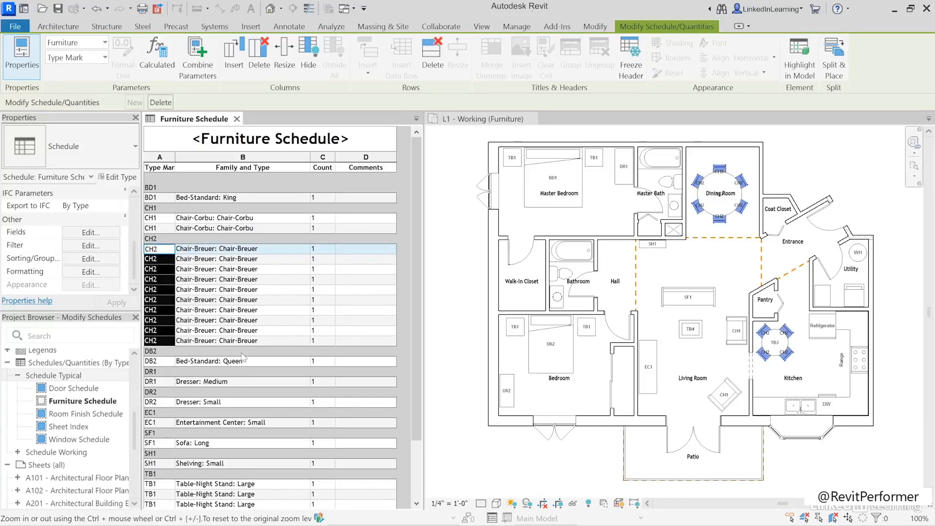
click(195, 362)
click(195, 383)
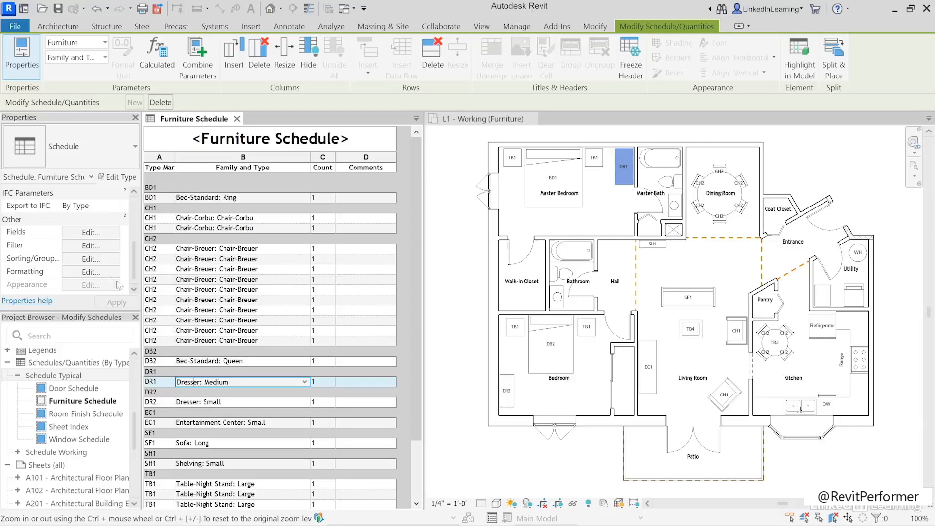
Add a blank line between the Type Mark groups and look through the whole schedule
click(90, 260)
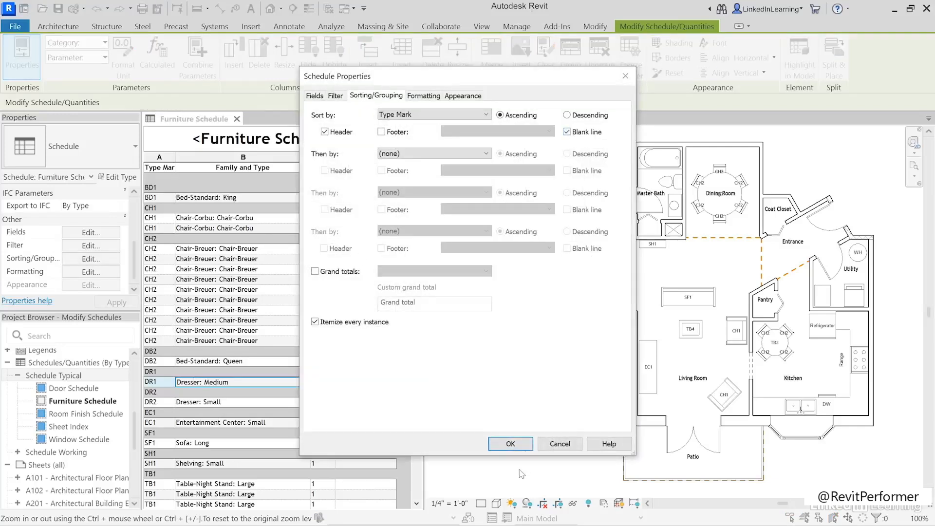
click(520, 445)
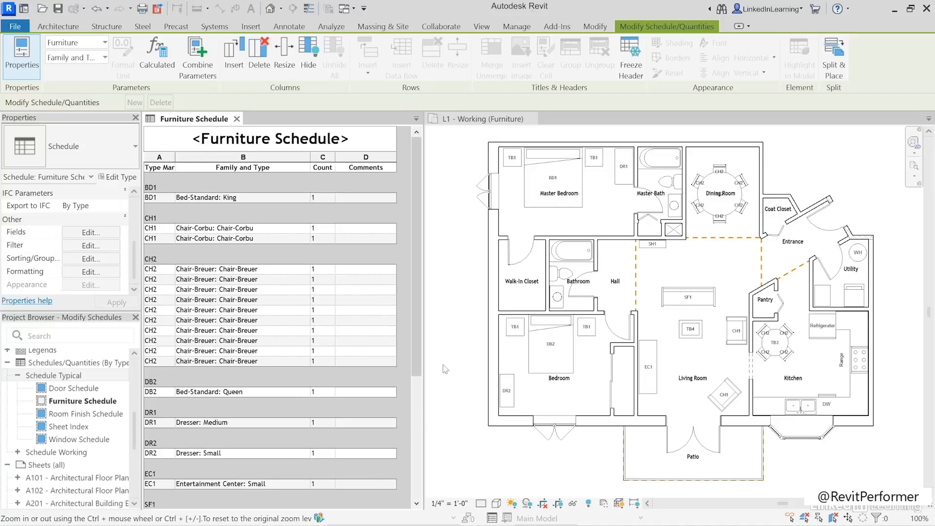
drag(418, 304, 413, 430)
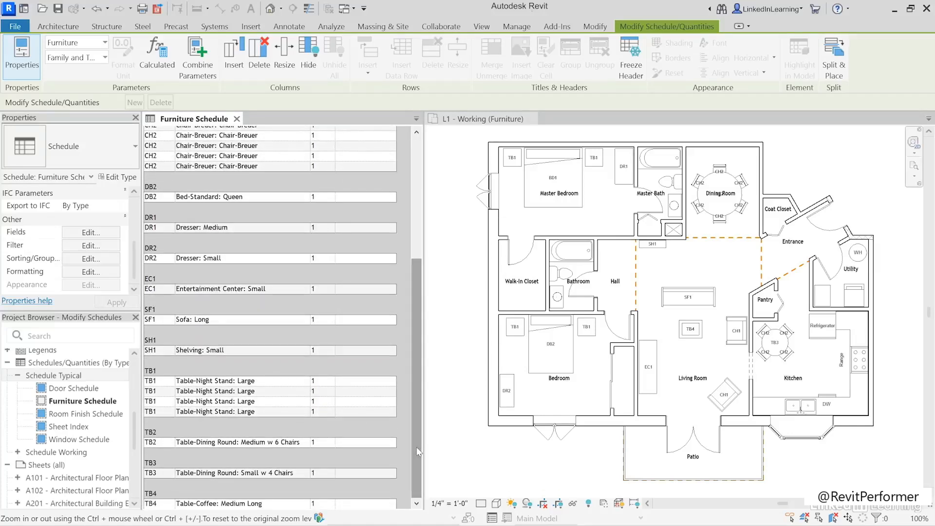
drag(411, 432, 453, 303)
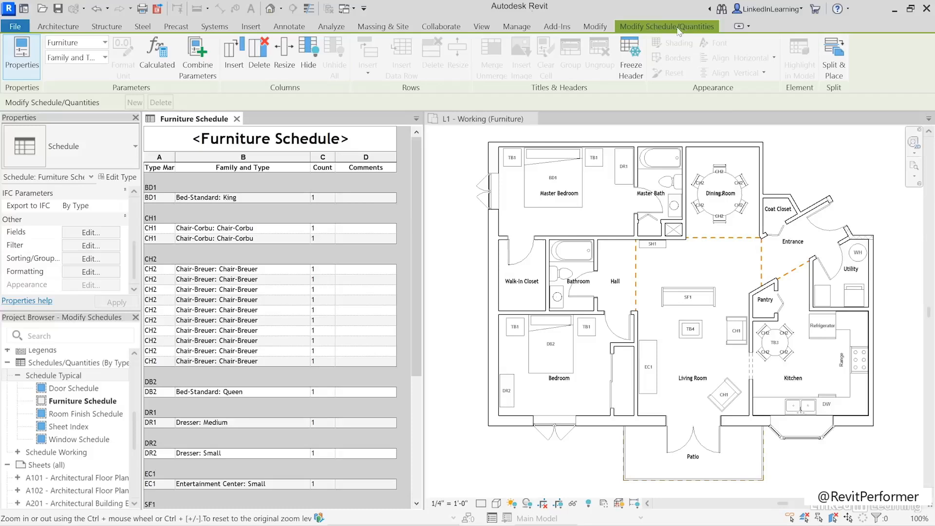
Freeze the Furniture Schedule's header and check it against the last rows of the schedule
click(627, 76)
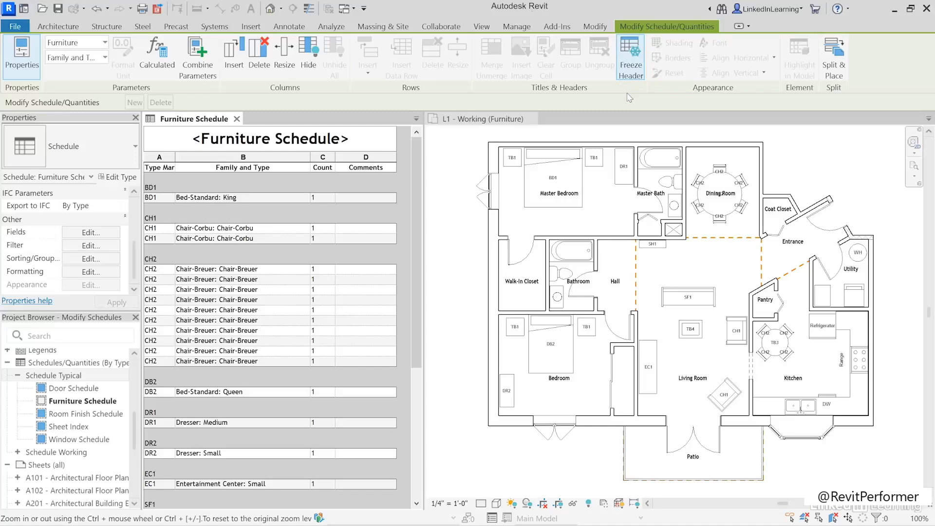
scroll(417, 172, down, 1)
drag(417, 171, 398, 298)
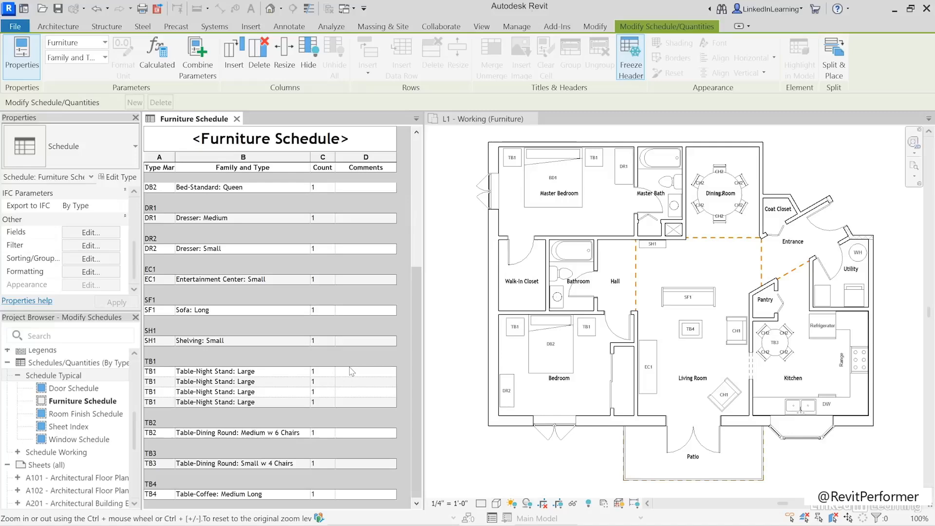
drag(413, 337, 432, 204)
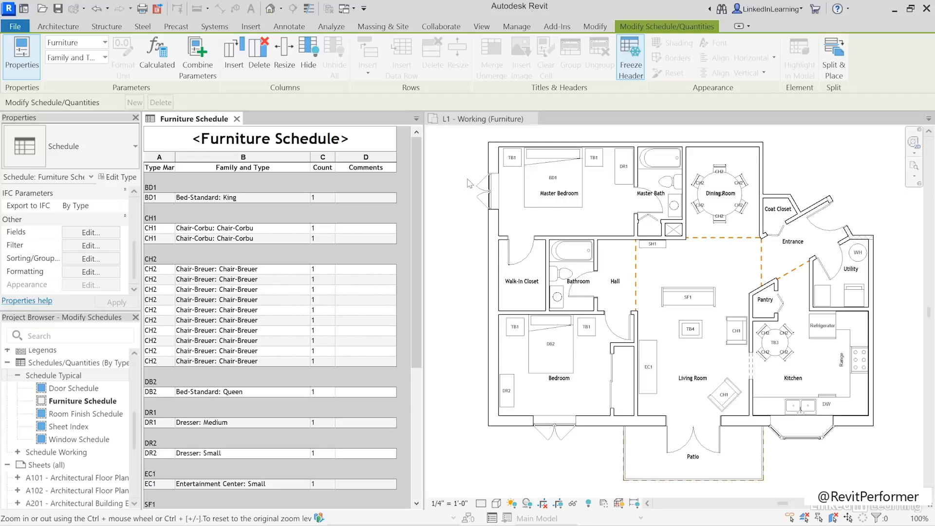
Set the alignment of the schedule's Count field to Right
click(98, 276)
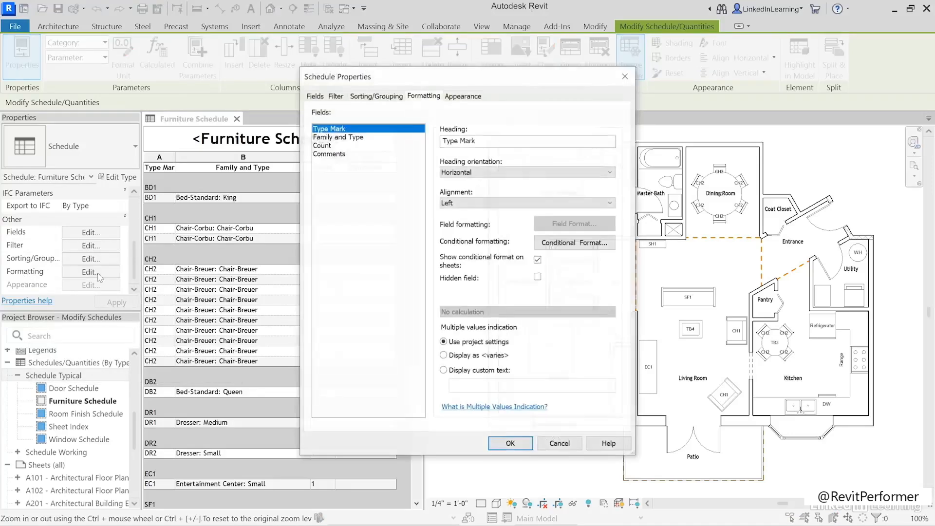
click(326, 145)
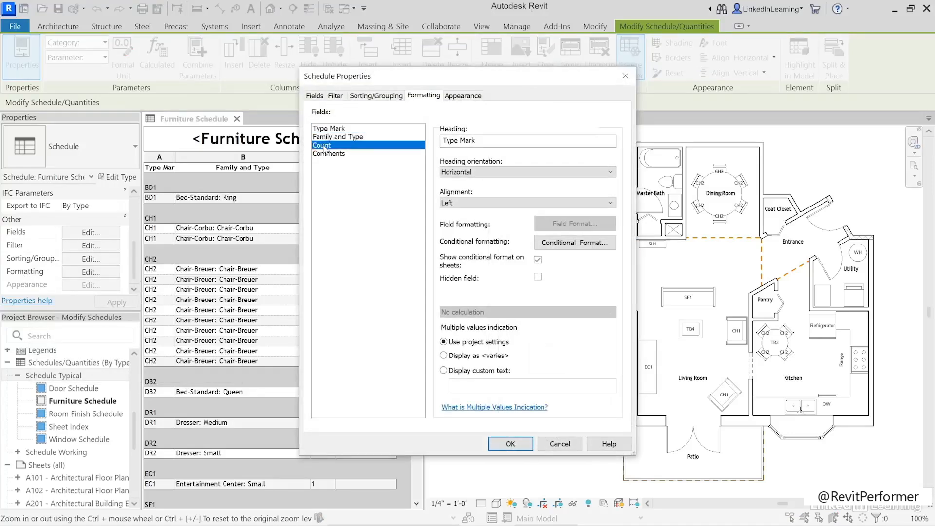
click(469, 204)
click(453, 230)
click(510, 443)
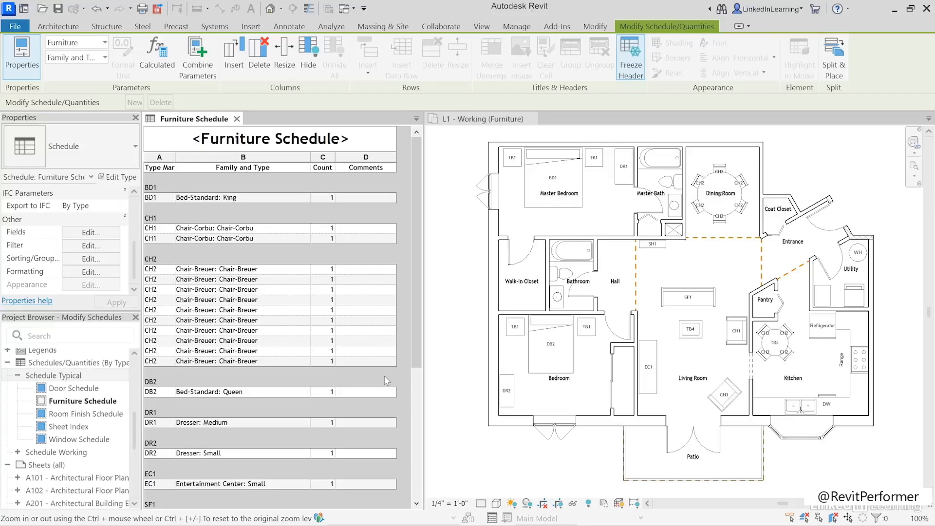
Turn off itemizing every instance in the schedule and highlight the CH2 chairs and TB1 night stands from their combined rows
drag(280, 269, 283, 373)
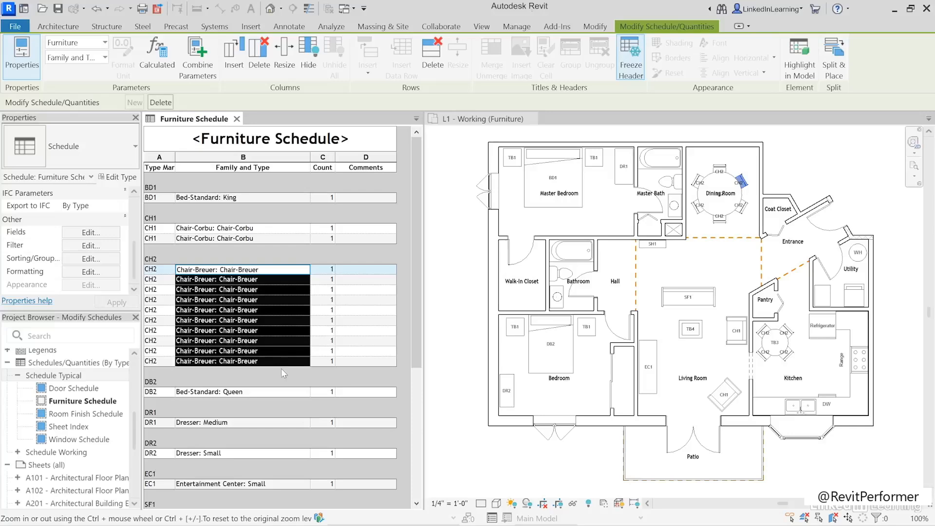
click(320, 353)
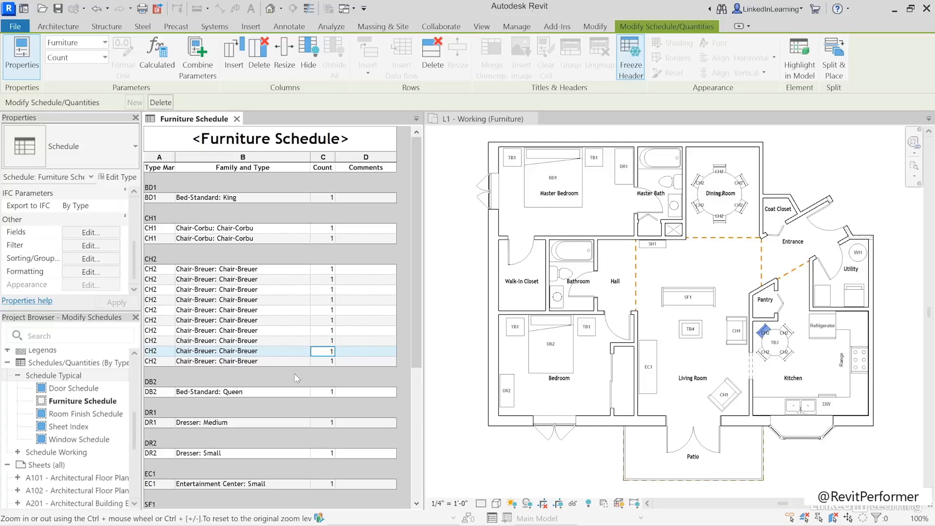
click(72, 259)
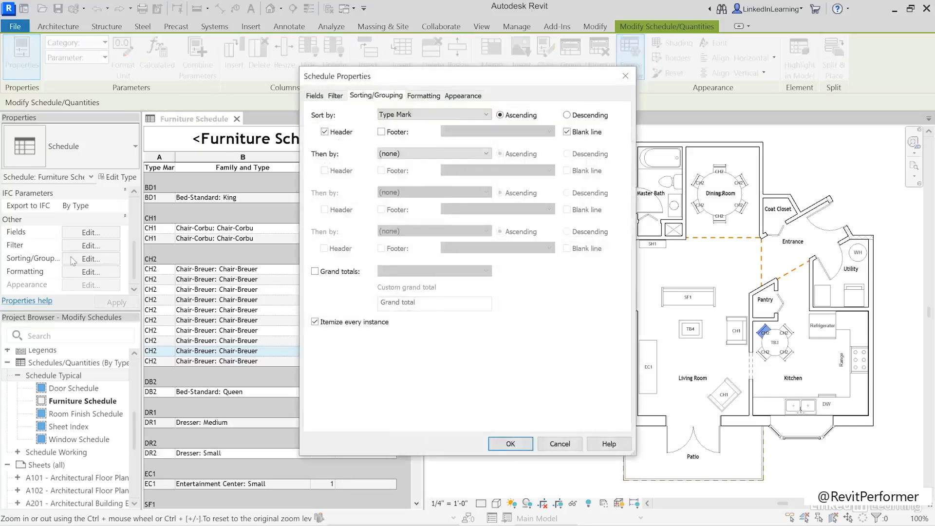
click(327, 327)
click(510, 443)
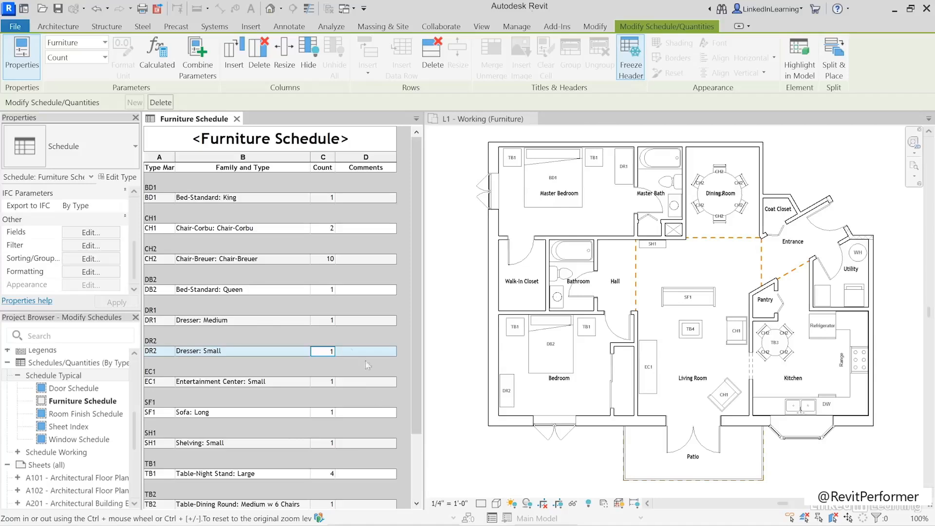
click(323, 260)
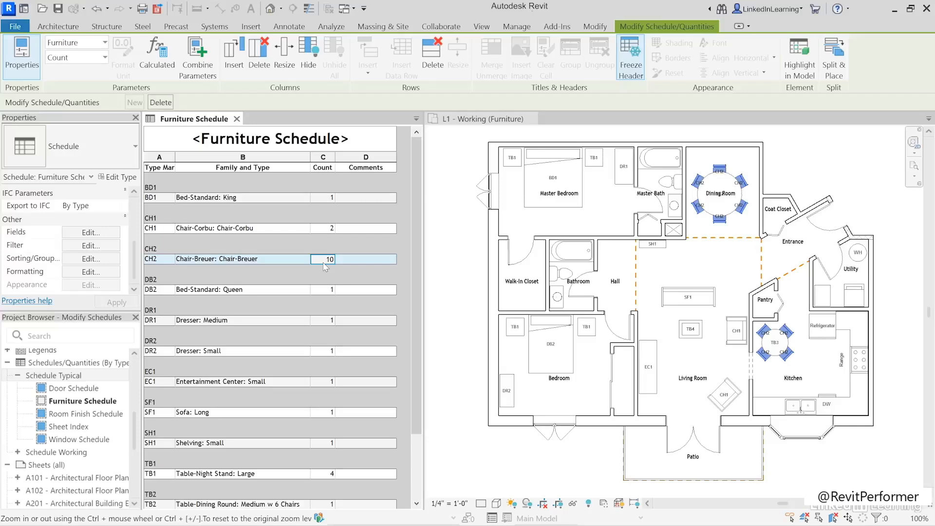
click(263, 473)
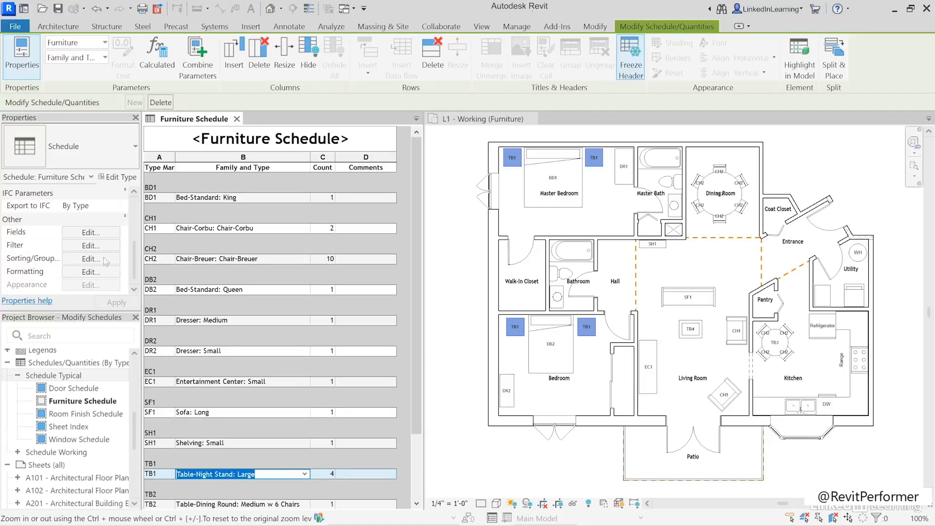
Remove the headers and blank lines from the schedule's Type Mark grouping
click(83, 259)
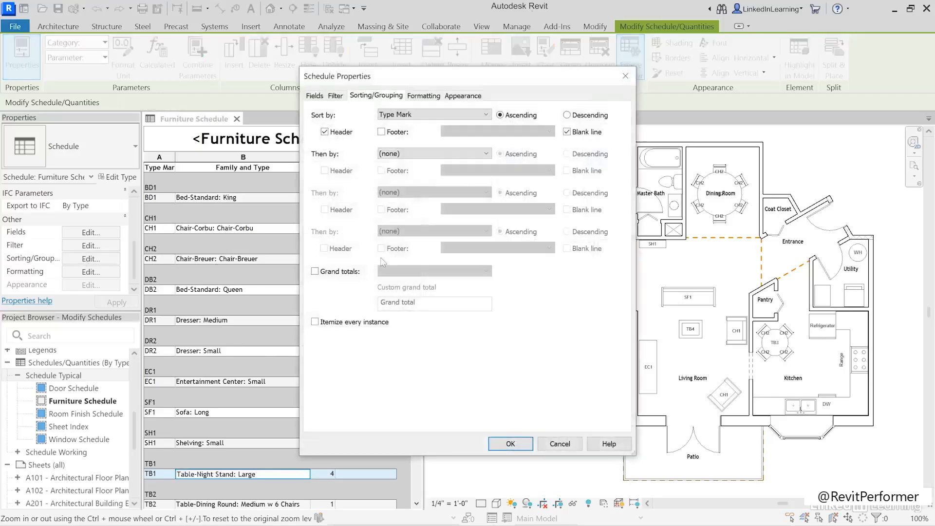
click(350, 138)
click(568, 132)
click(509, 444)
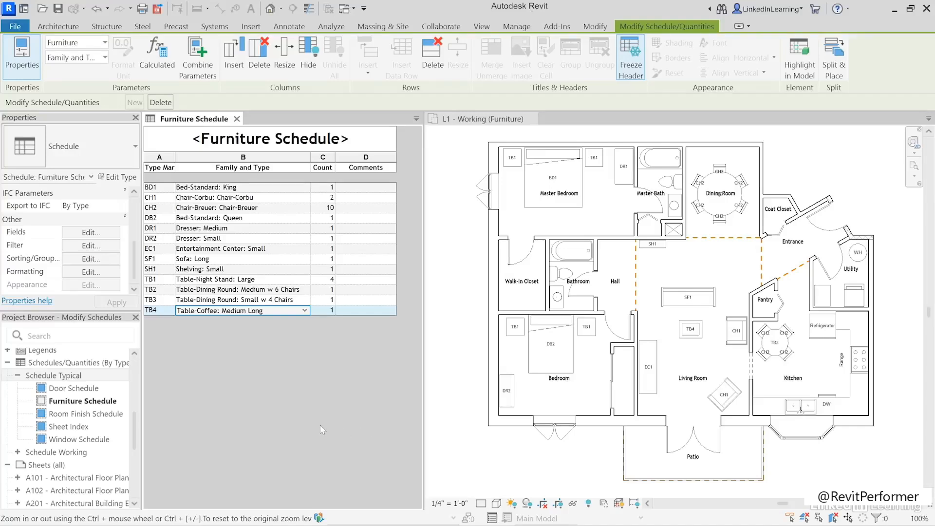
Add grand totals to the Furniture Schedule showing title, count, and totals
click(80, 258)
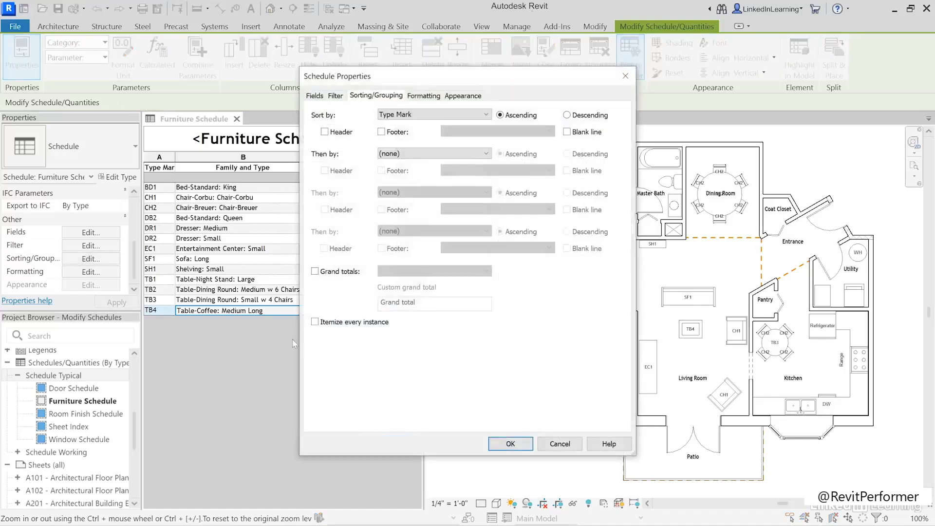
click(315, 271)
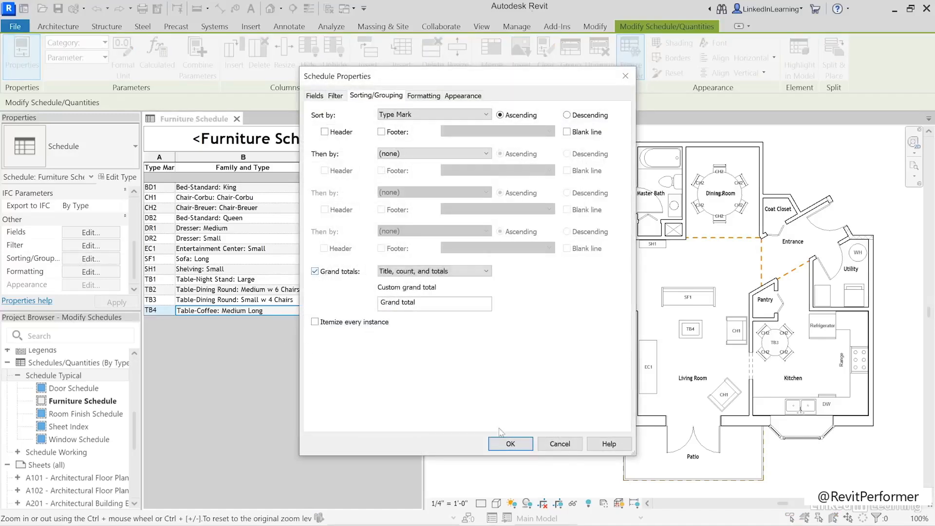
click(514, 443)
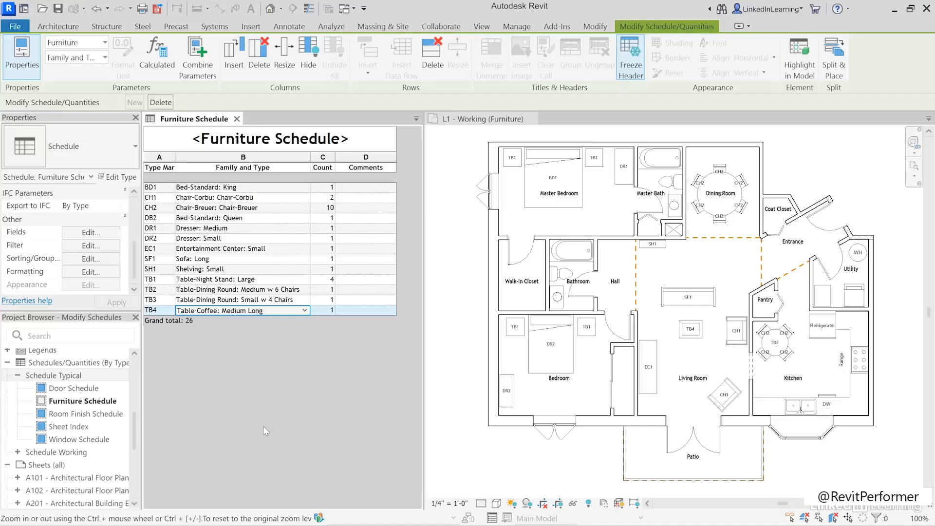
Select everything in the L1 plan and check the Furniture category in the selection filter, keeping all categories selected, then clear the selection
click(585, 467)
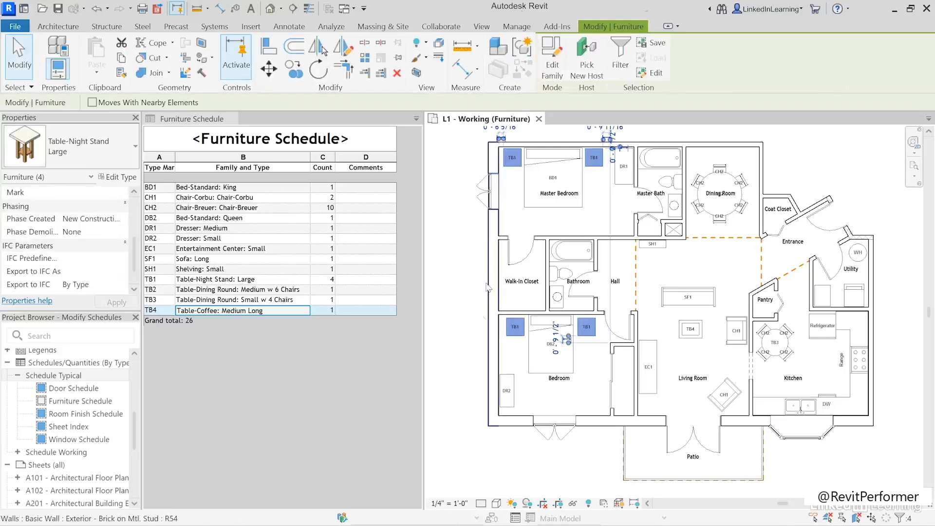
click(604, 465)
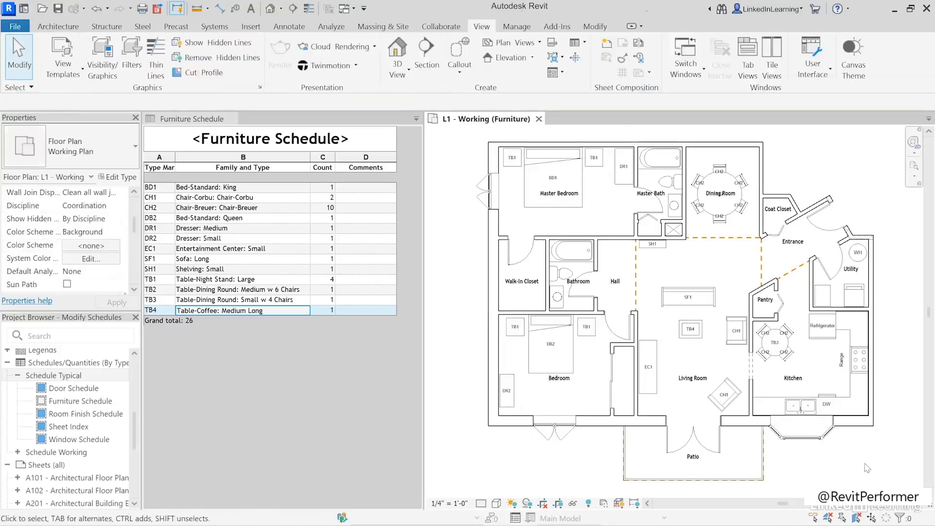
drag(890, 470, 456, 142)
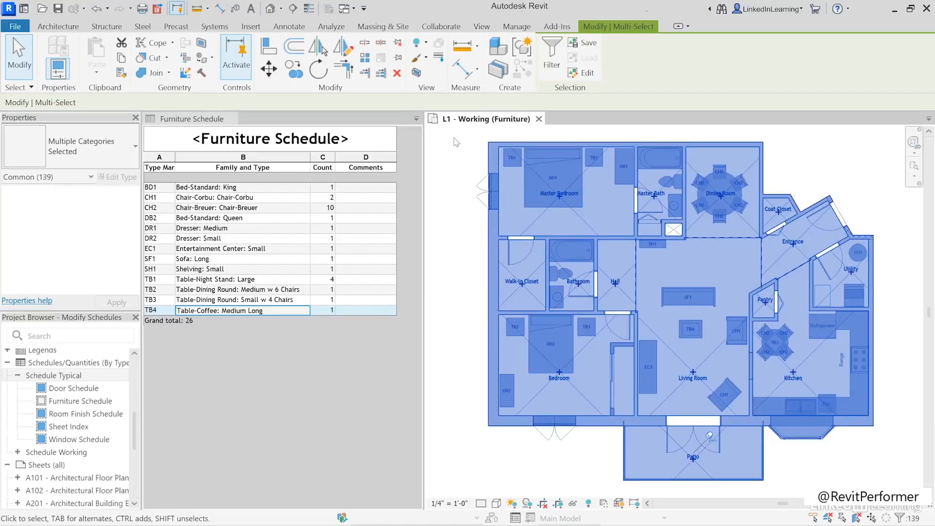
click(550, 67)
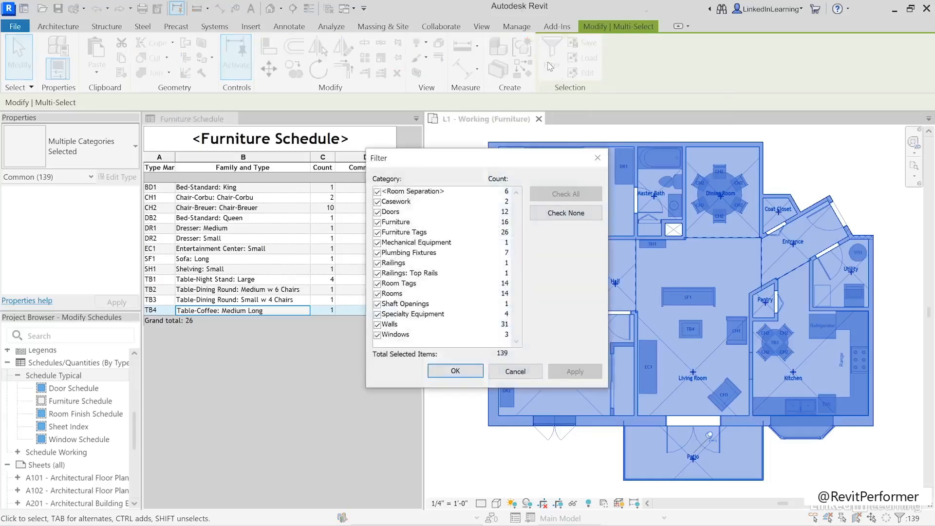
click(392, 226)
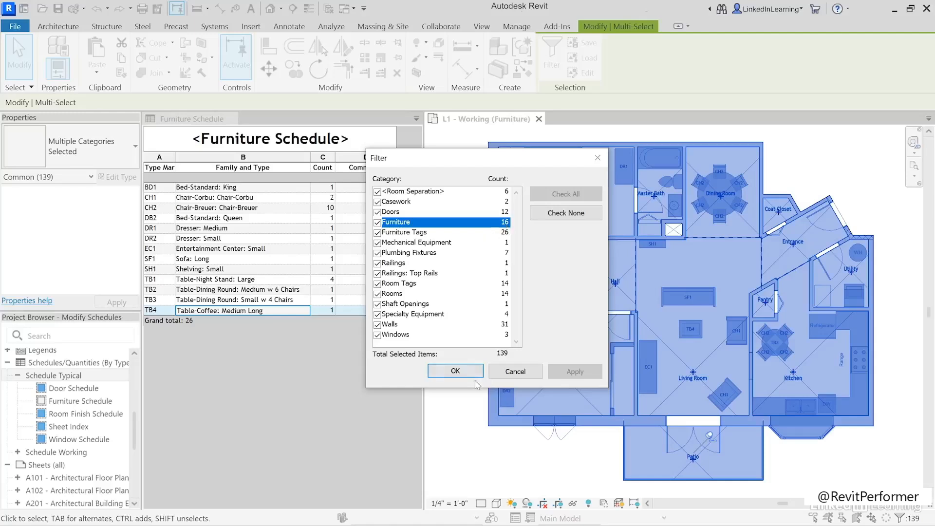
click(455, 371)
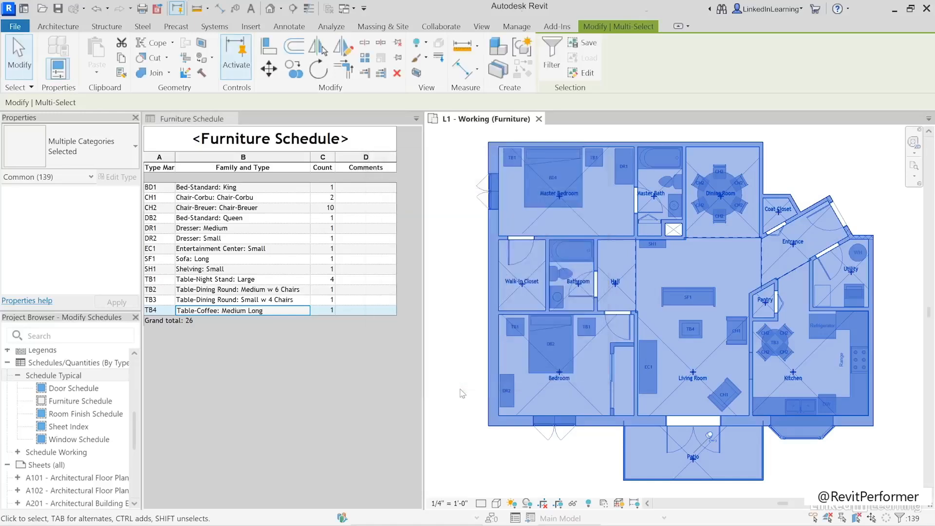
key(Escape)
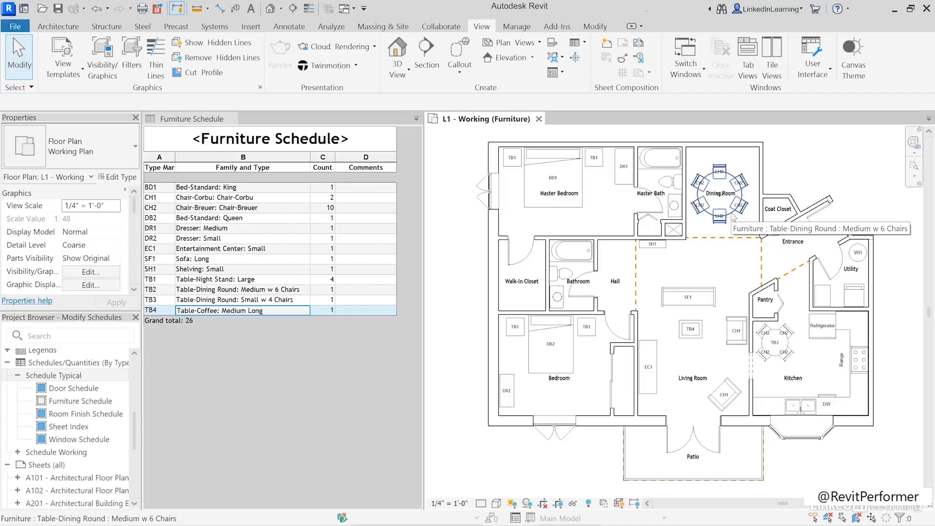
Inspect the dining room table with 6 chairs and the kitchen table with 4 chairs as single furniture elements
click(732, 217)
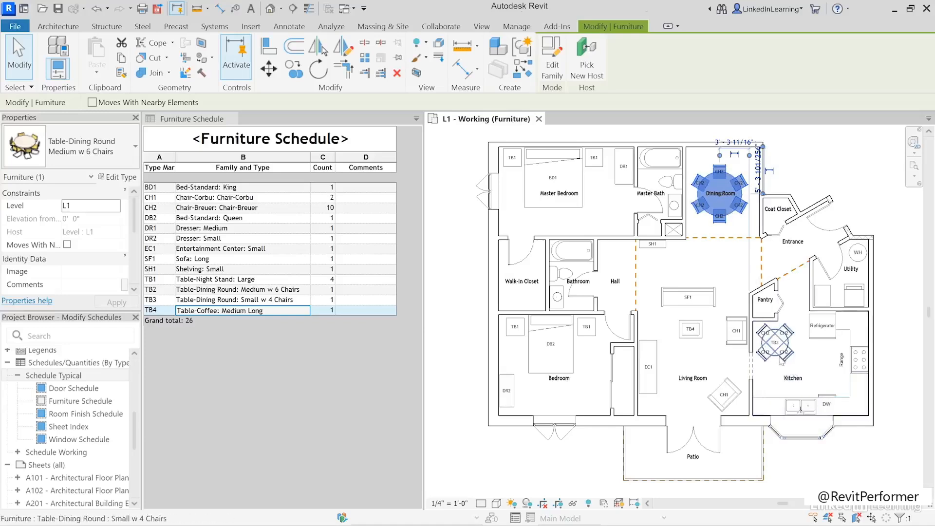
click(781, 360)
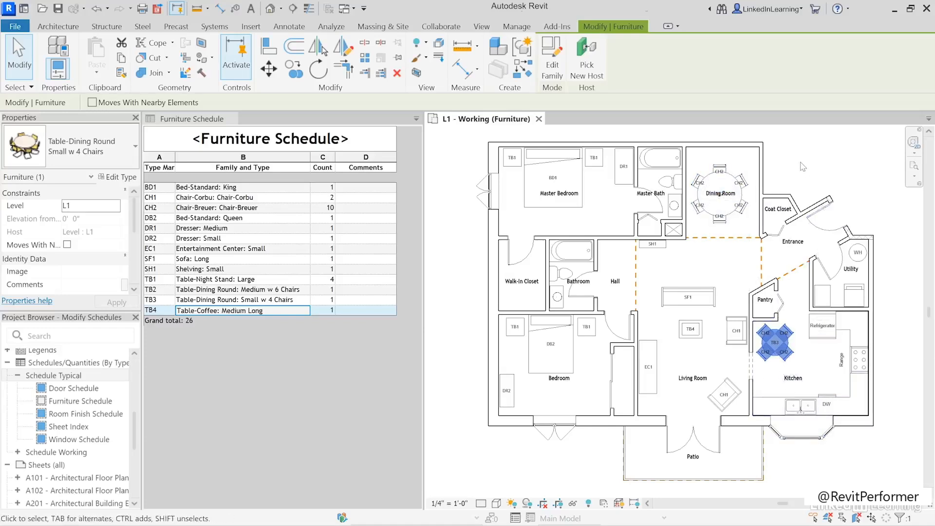
click(802, 166)
Select the whole L1 plan again and compare the Furniture and Furniture Tags categories in the selection filter
drag(819, 193, 453, 441)
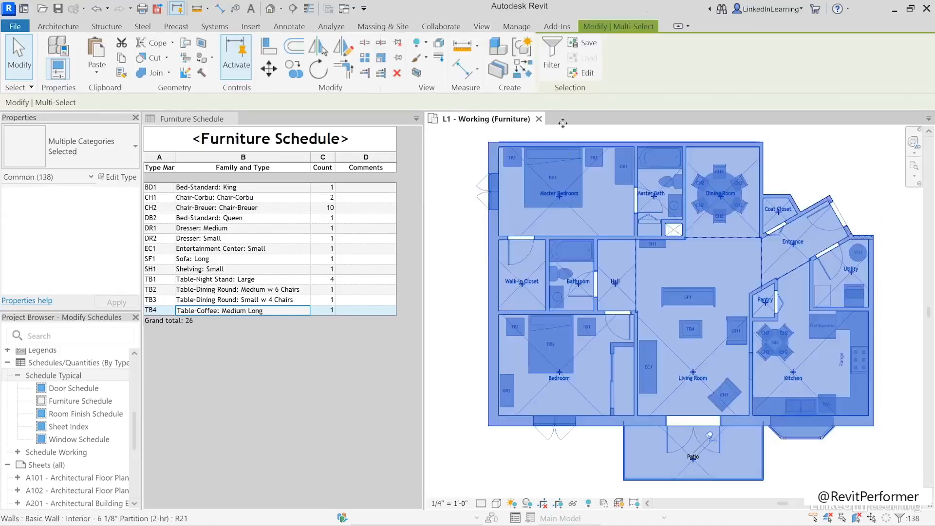
click(552, 56)
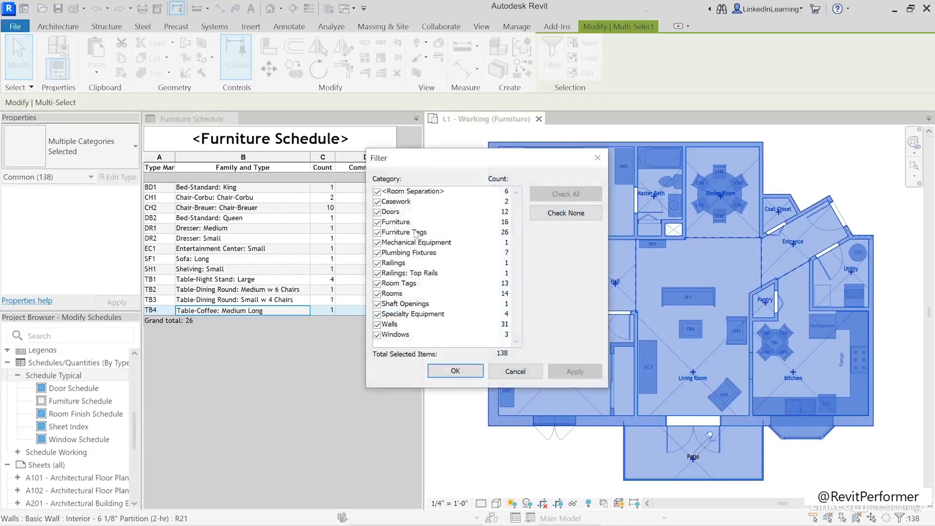
click(402, 223)
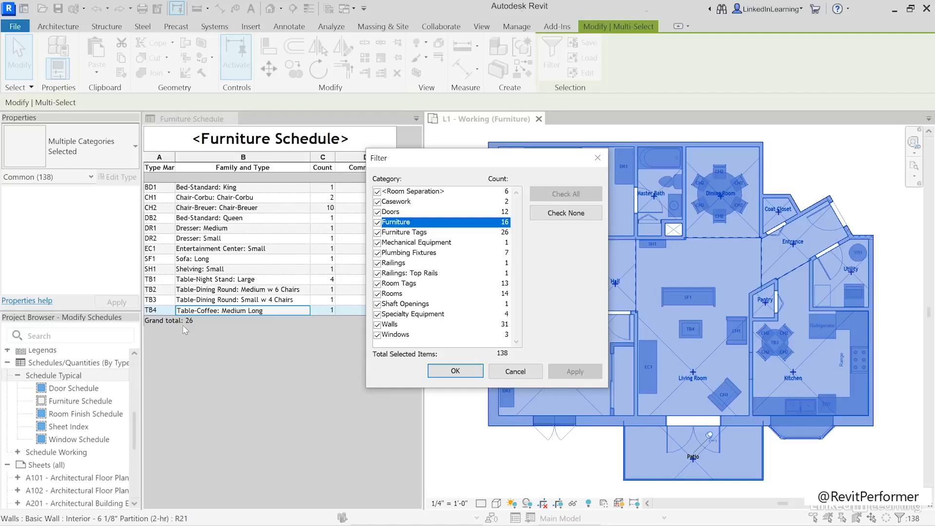
click(419, 236)
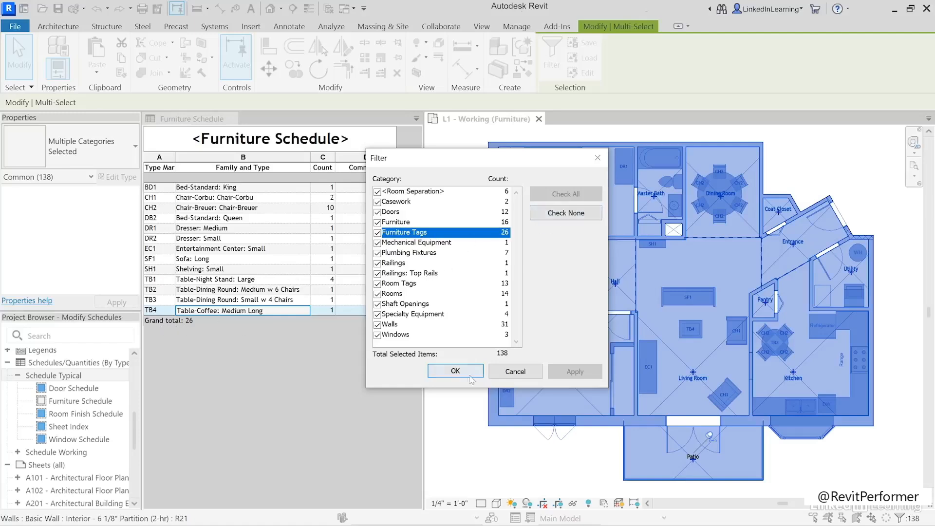
click(455, 371)
click(459, 406)
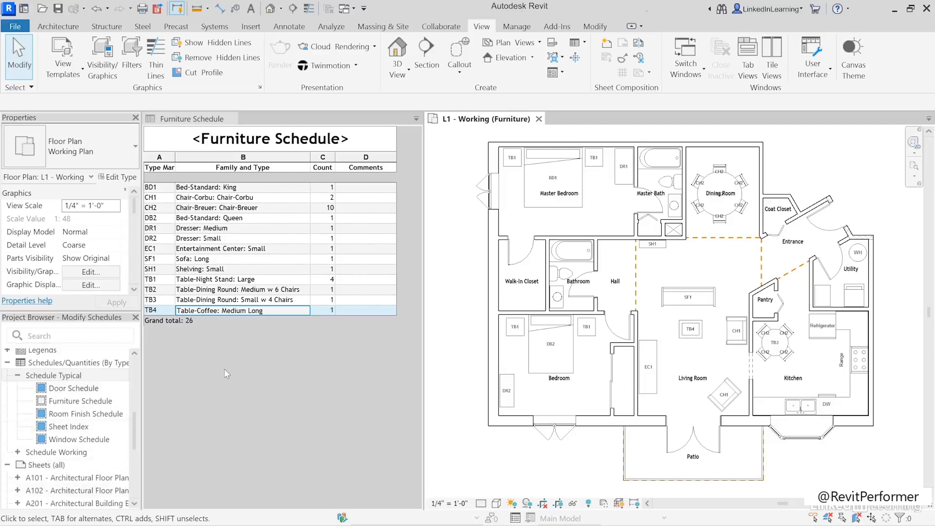
Duplicate the Furniture Schedule as an independent view
click(176, 121)
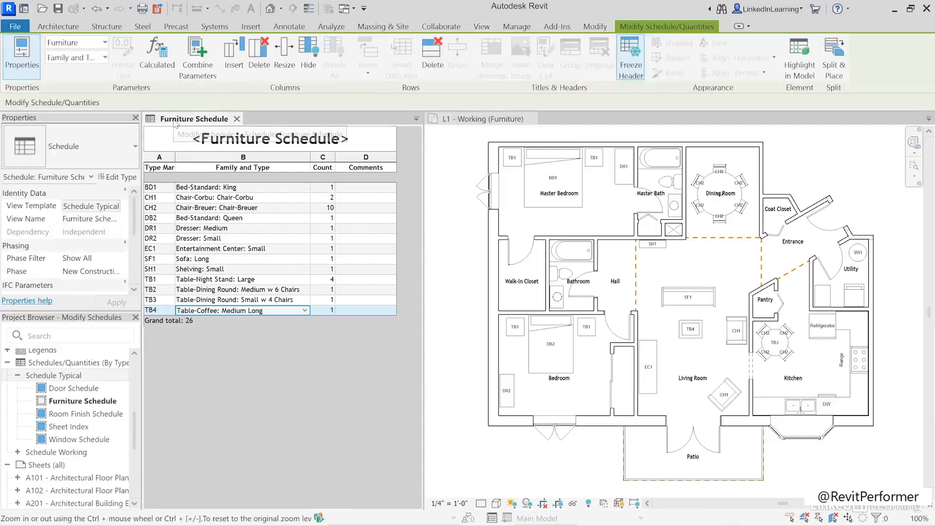
right_click(74, 408)
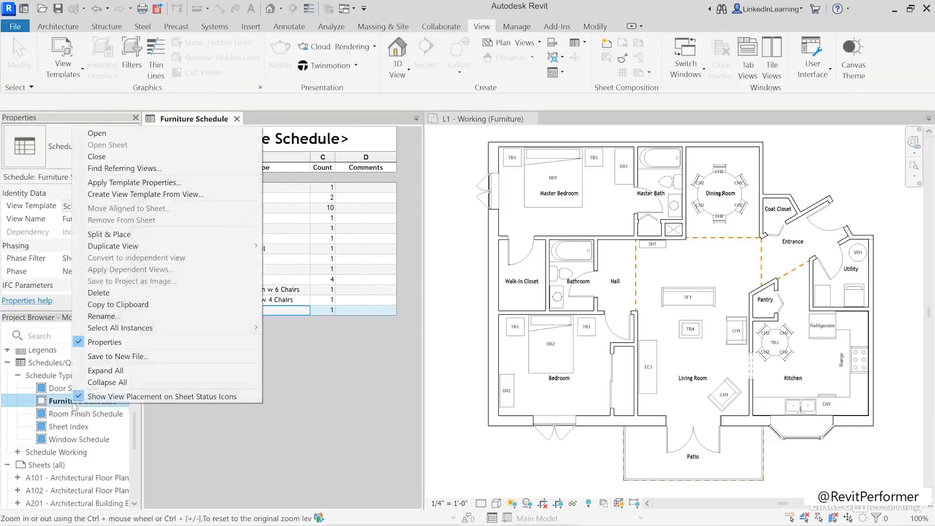
mouse_move(244, 250)
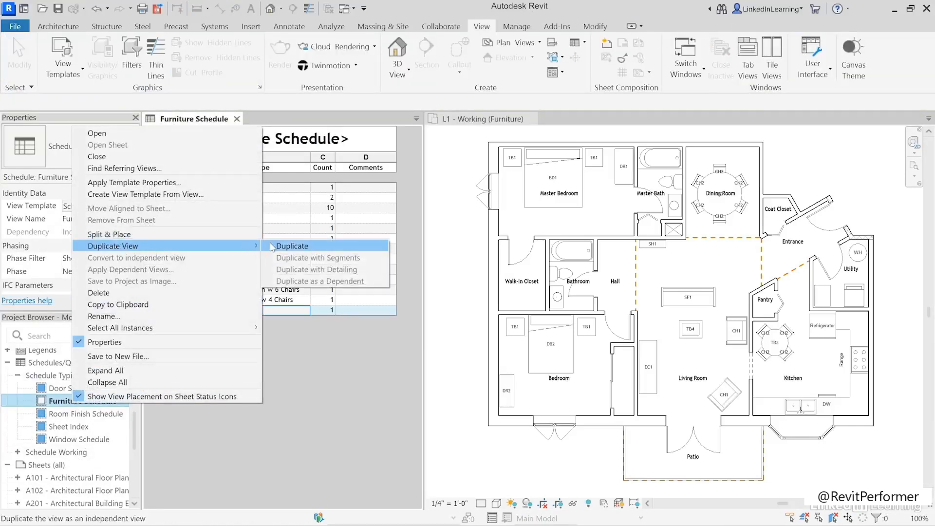
click(292, 246)
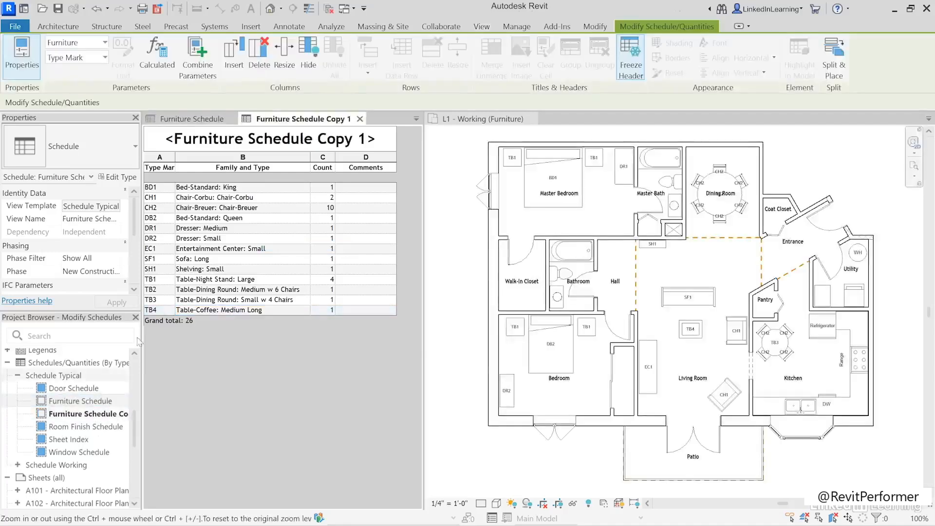
Retitle the duplicated schedule as "Furniture Schedule by Manufacturer"
click(321, 138)
click(320, 138)
drag(321, 138, 372, 138)
text(by Manuf)
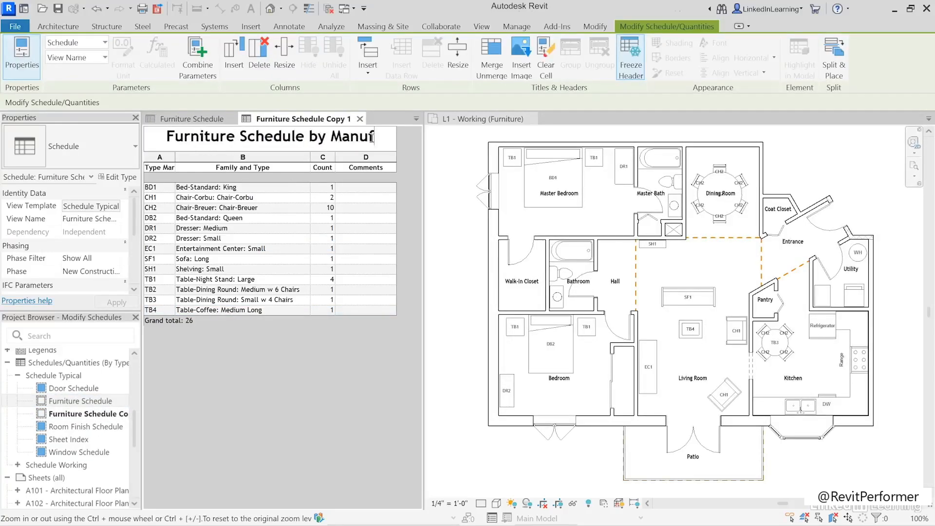
text(acturer)
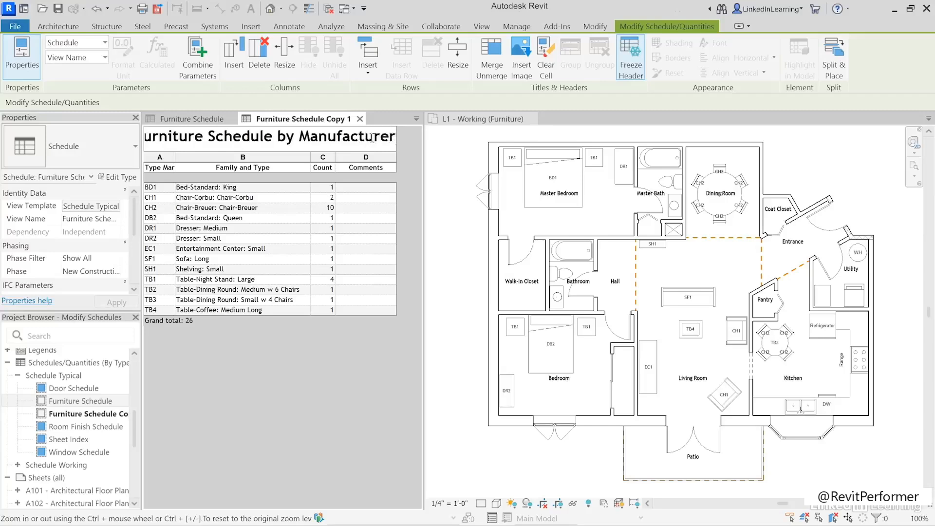
key(Return)
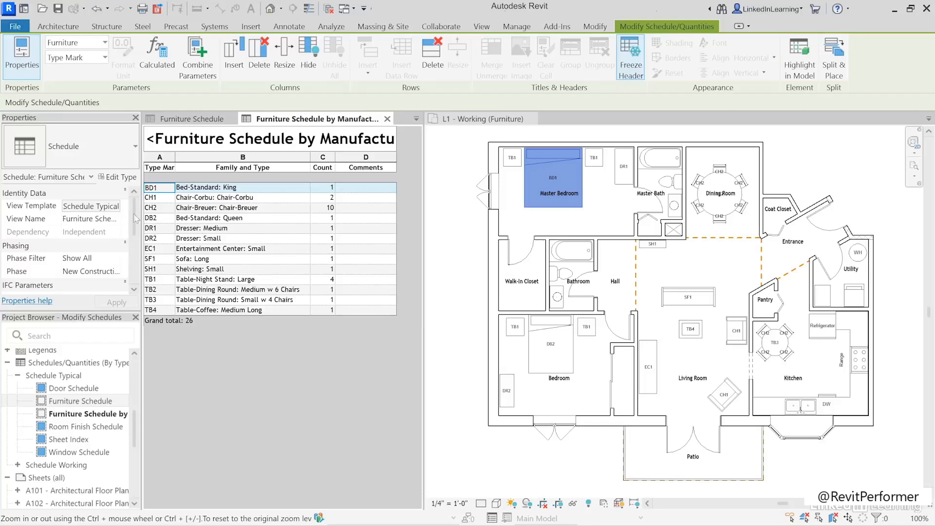
Add the Manufacturer field to the duplicated schedule's scheduled fields, after Comments
scroll(125, 247, down, 5)
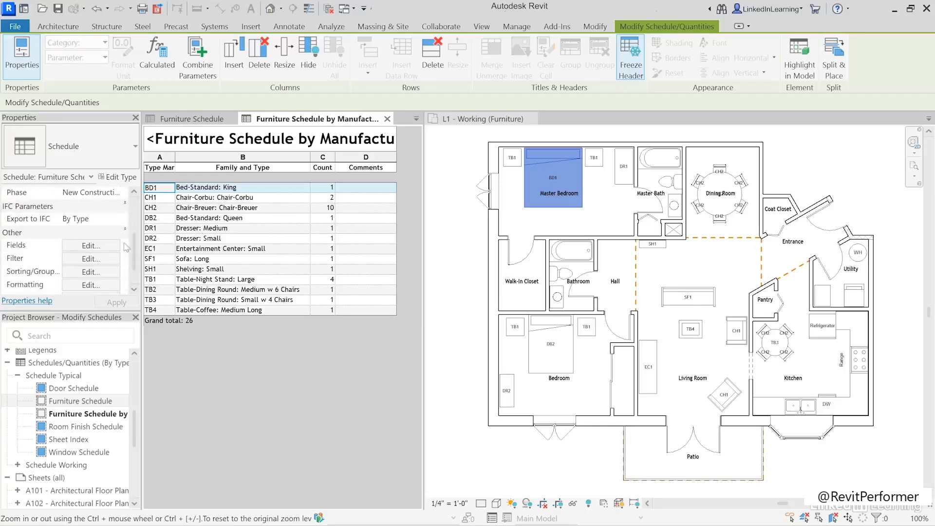
click(97, 246)
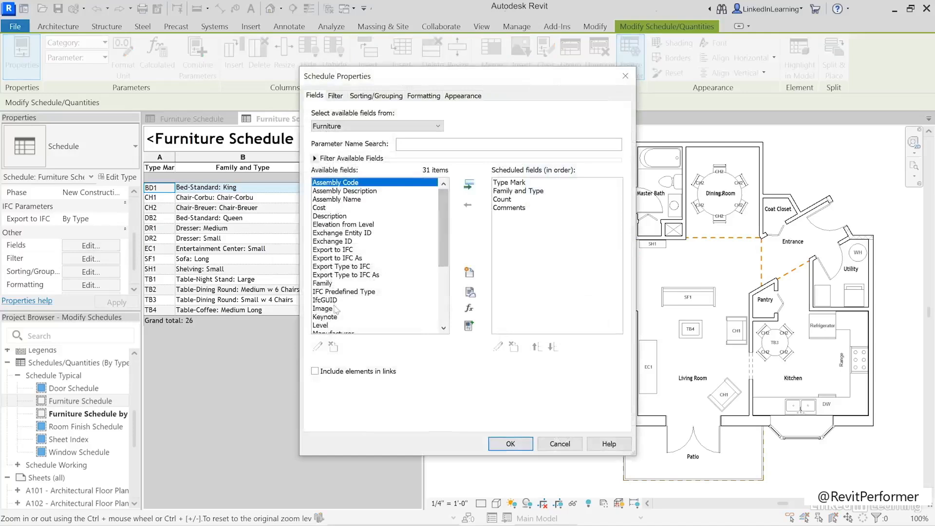
scroll(335, 310, down, 1)
click(340, 309)
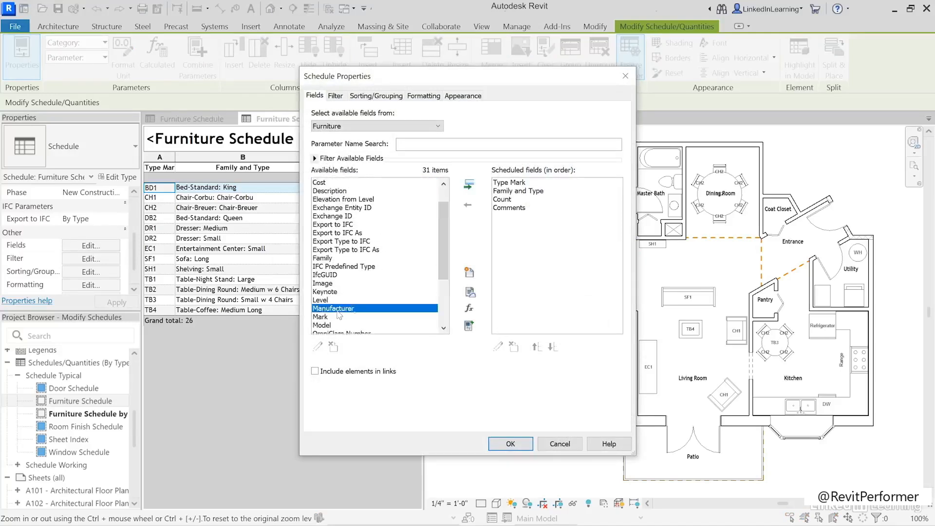
click(469, 185)
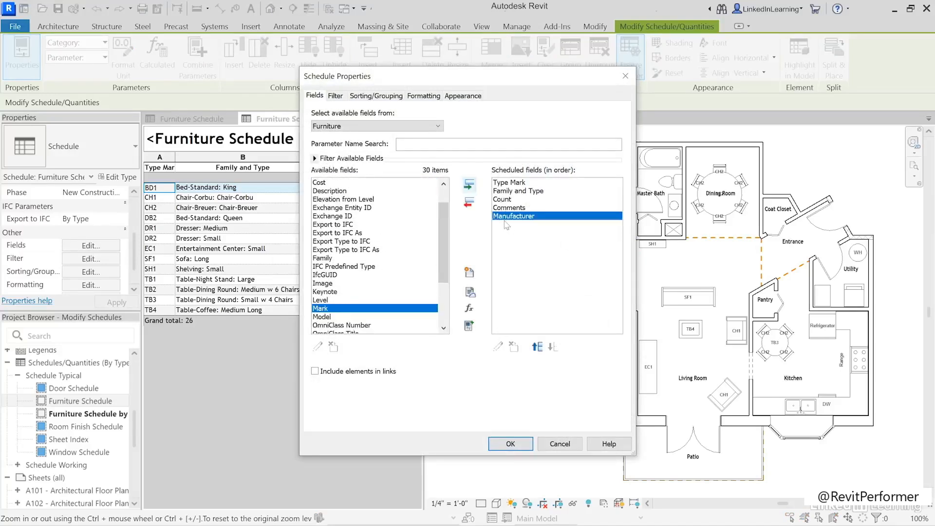
Sort the schedule by Manufacturer with a header and blank line, and by Type Mark as the second level
click(374, 96)
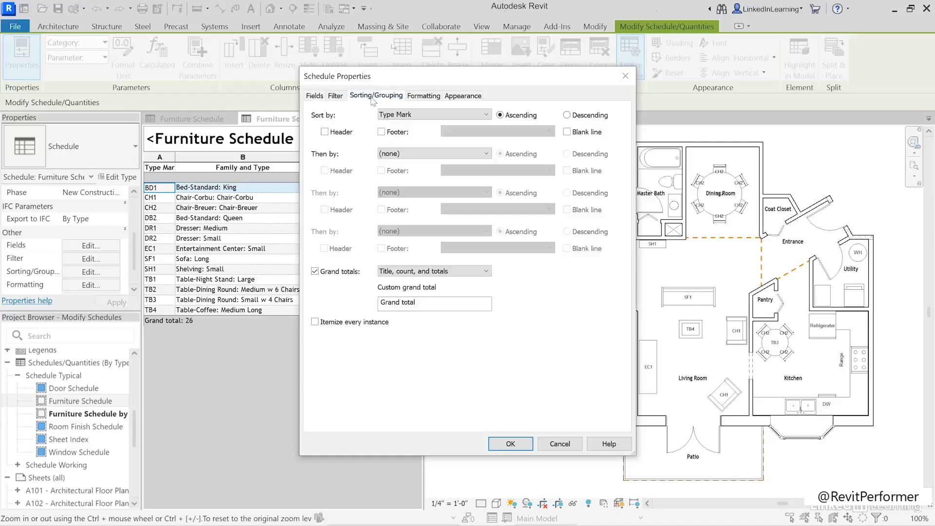
click(423, 115)
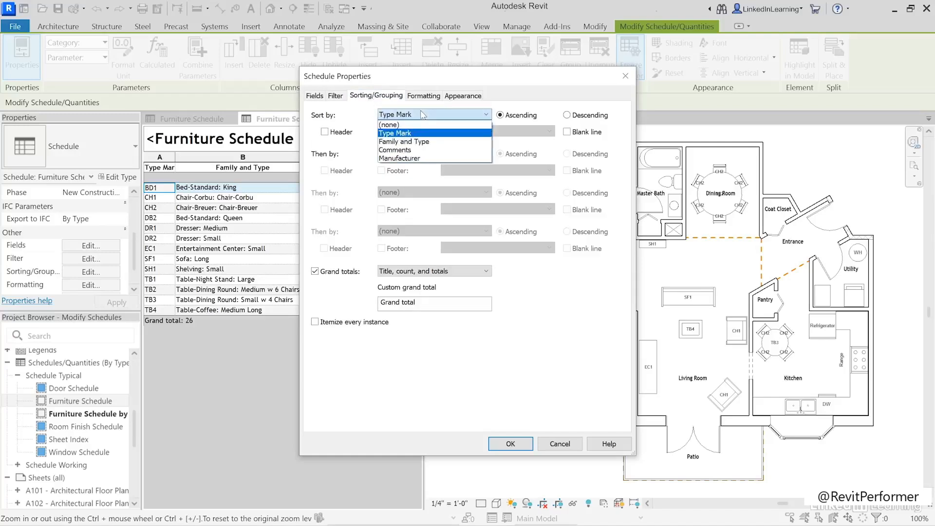
click(397, 158)
click(340, 134)
click(567, 132)
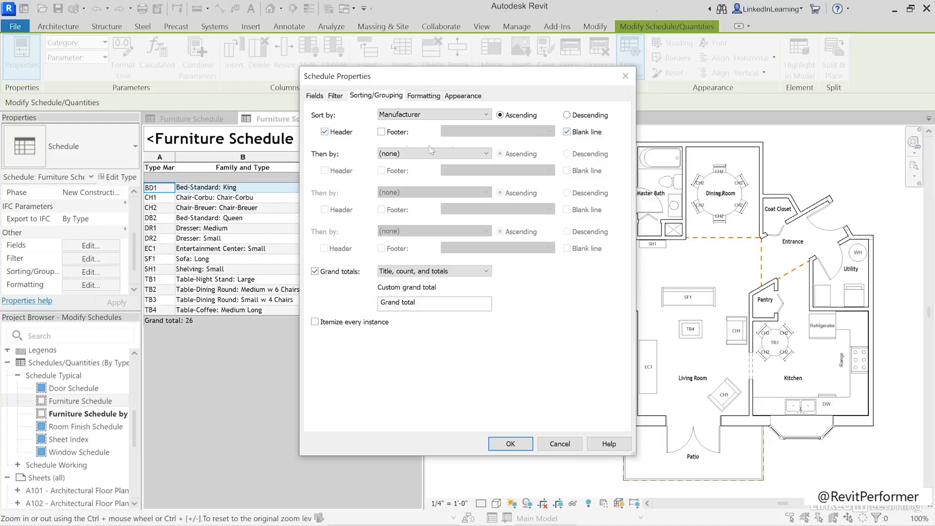
click(396, 154)
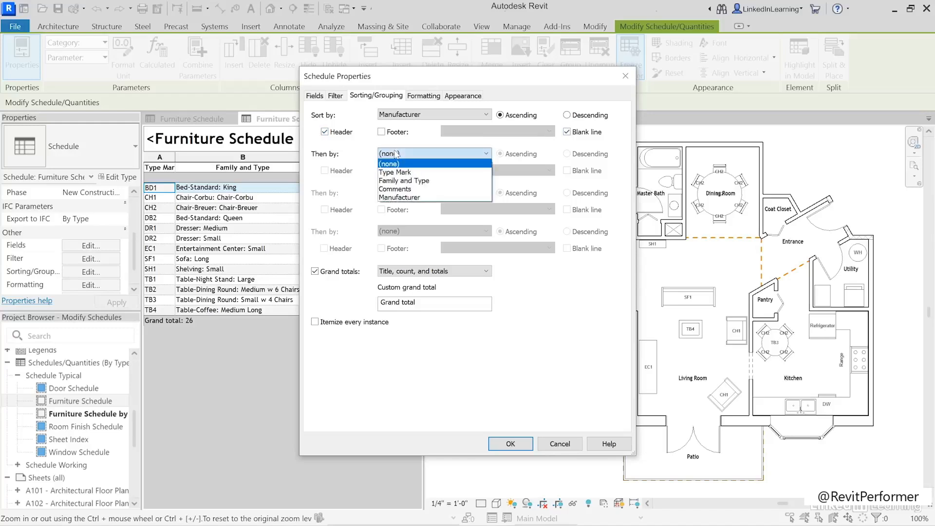
click(392, 173)
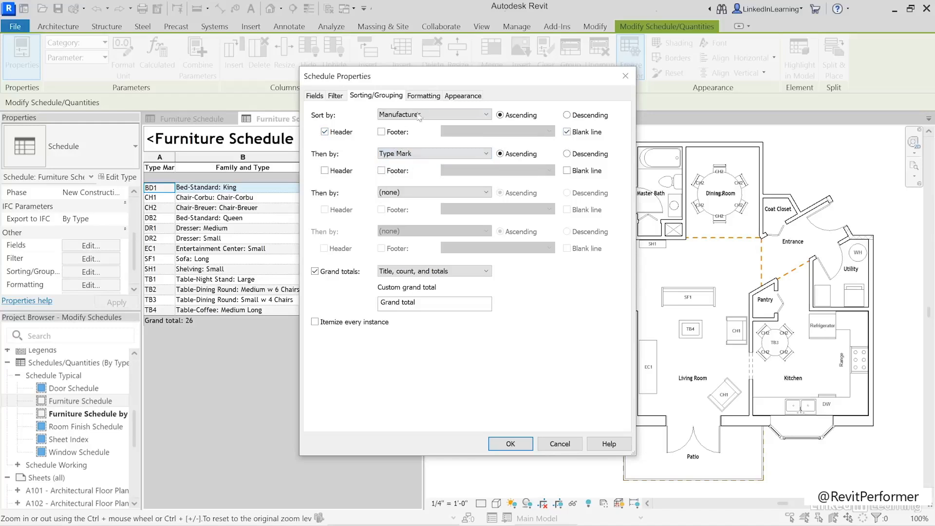
Make Manufacturer a hidden field in the schedule's formatting and apply the schedule properties
click(433, 97)
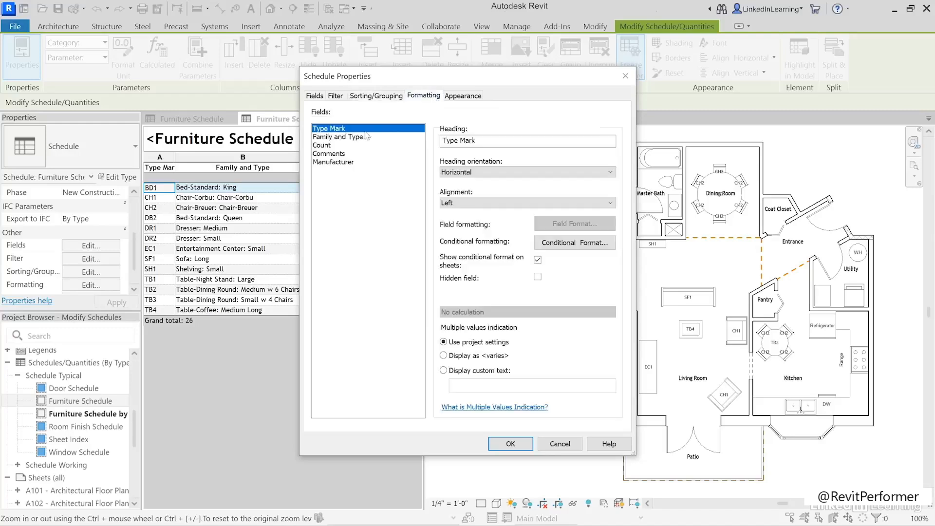
click(329, 163)
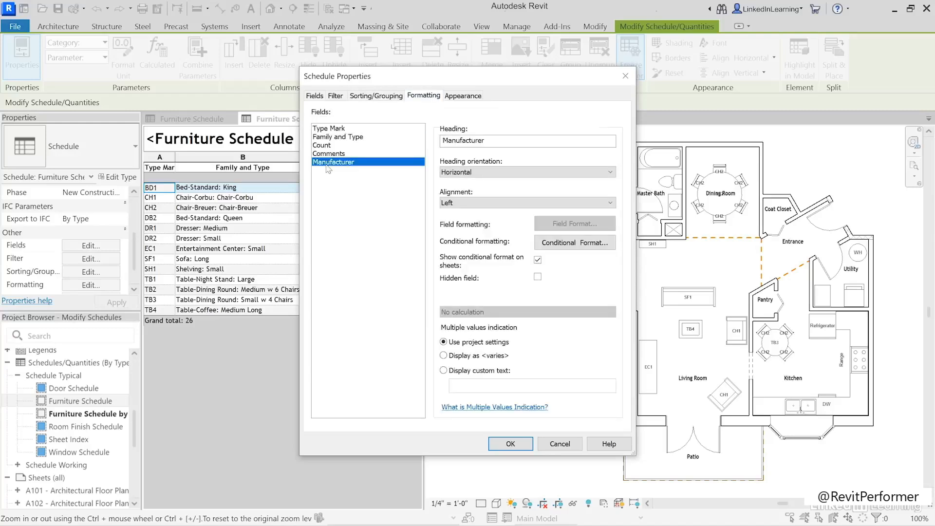
click(537, 276)
click(510, 443)
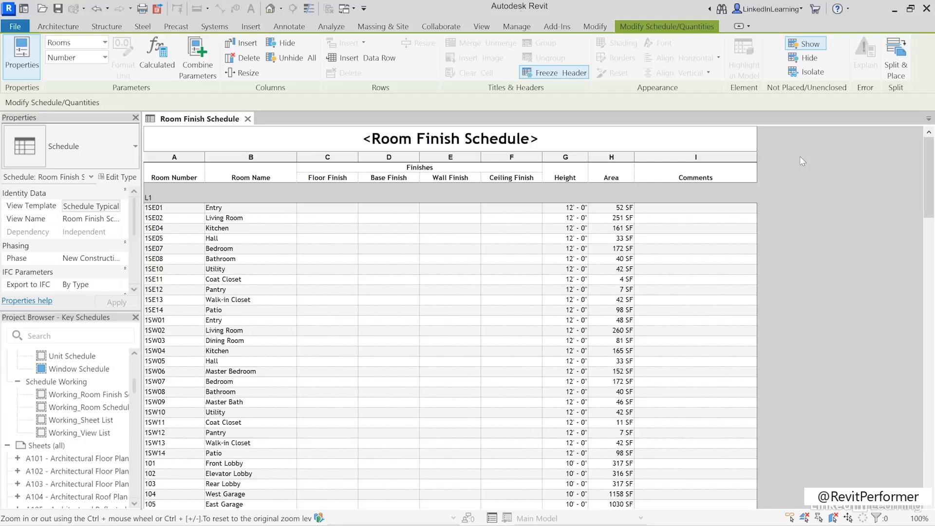
Look through the Room Finish Schedule from the L1 rooms to its end and return to the start
drag(928, 161, 928, 445)
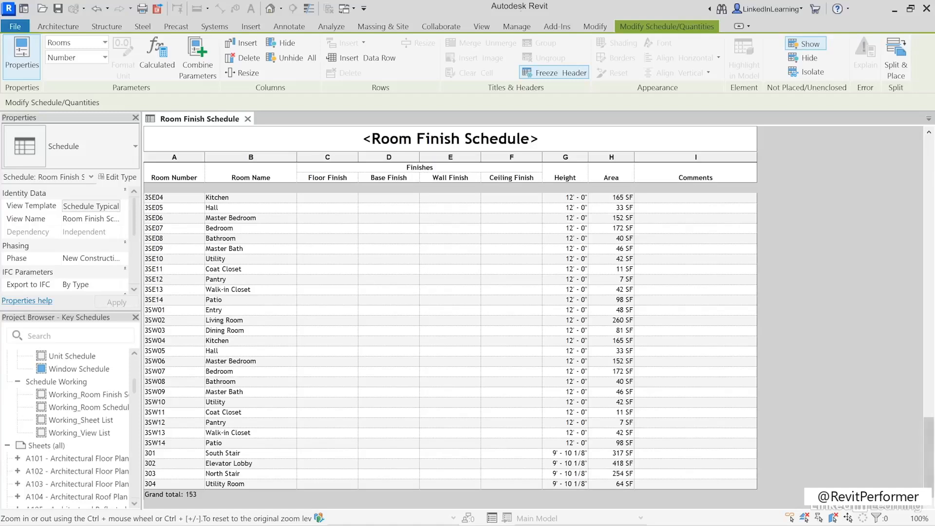
drag(927, 446, 928, 165)
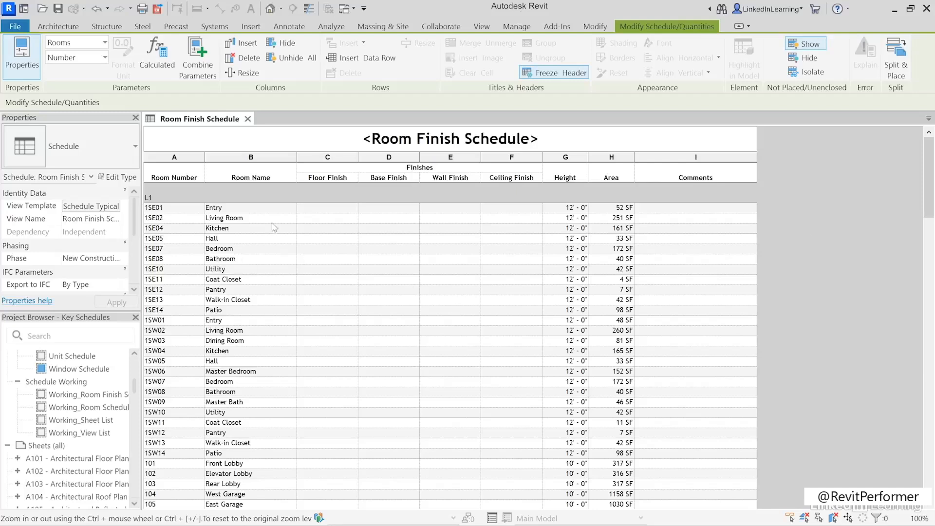
Enter the floor finishes HW1 for Entry 1SE01, CPT1 for Living Room 1SE02 and CT1 for Kitchen 1SE04
click(329, 210)
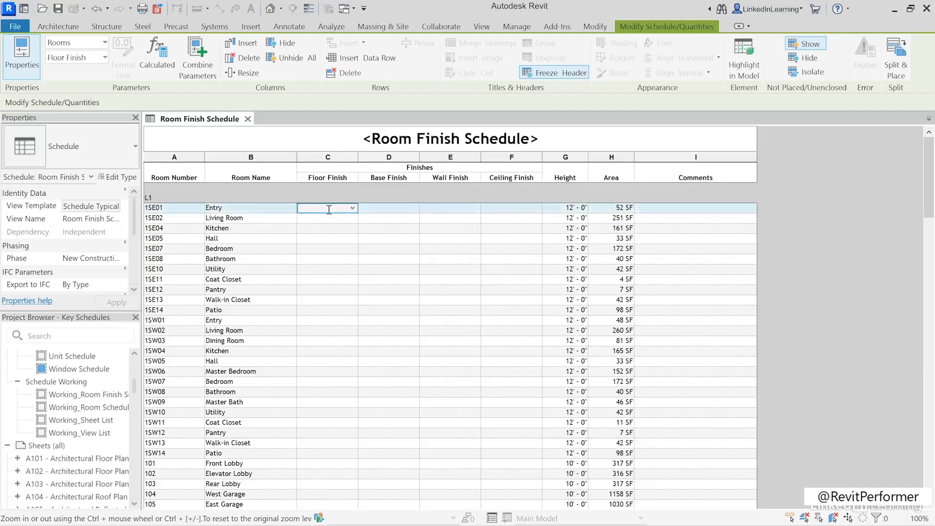
text(HW1)
click(315, 220)
text(CPT1)
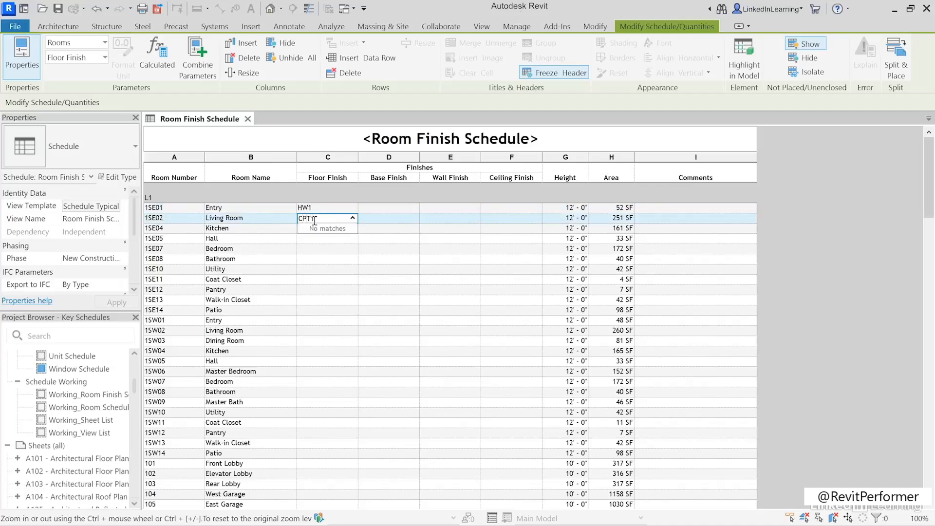
click(315, 229)
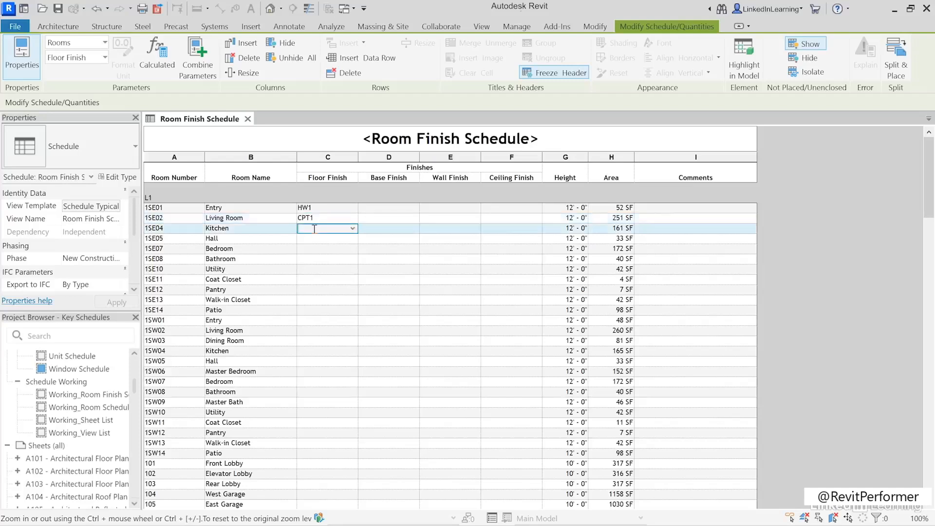
text(CT1)
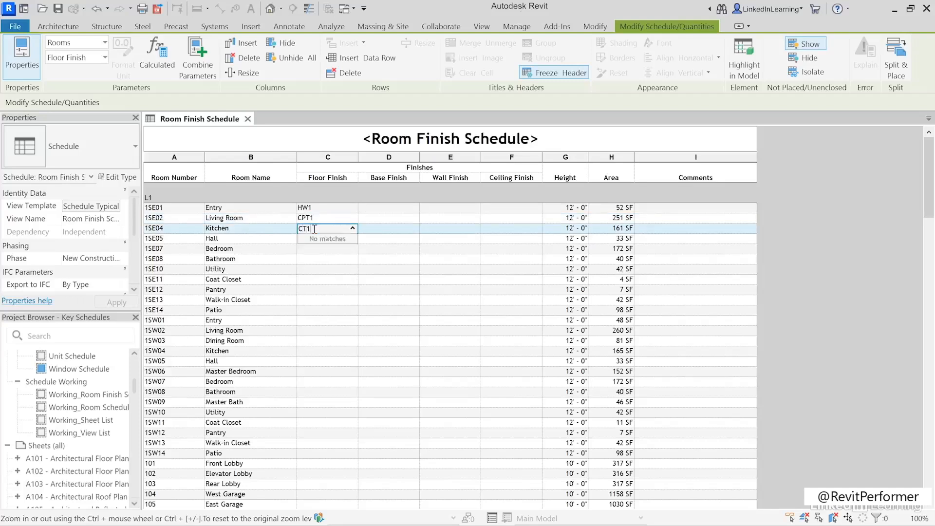
key(Return)
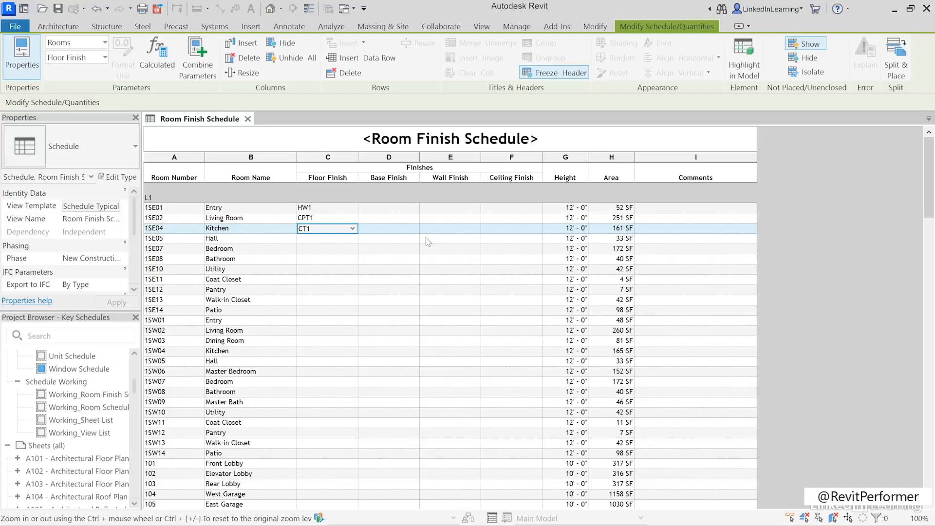
Set the floor finish of Bedroom 1SE07 and Bathroom 1SE08 to the existing CPT1 value
click(311, 249)
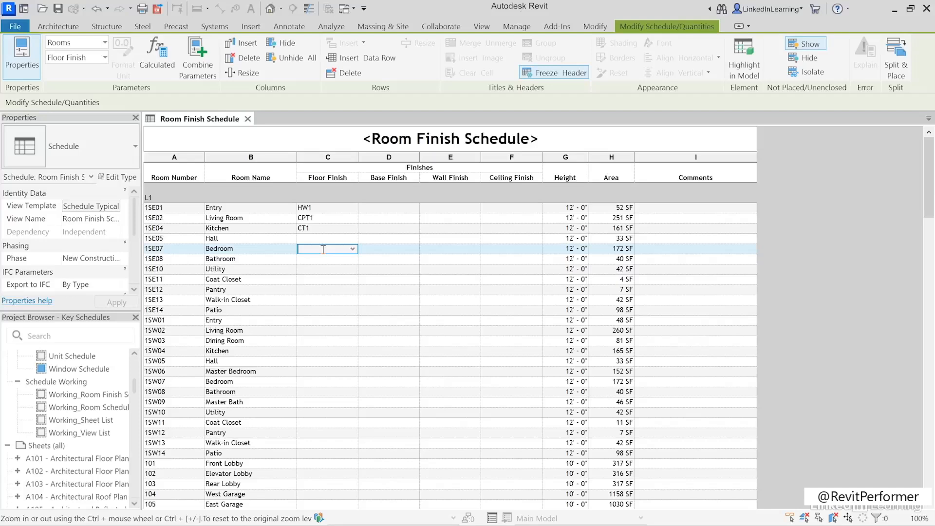
text(c)
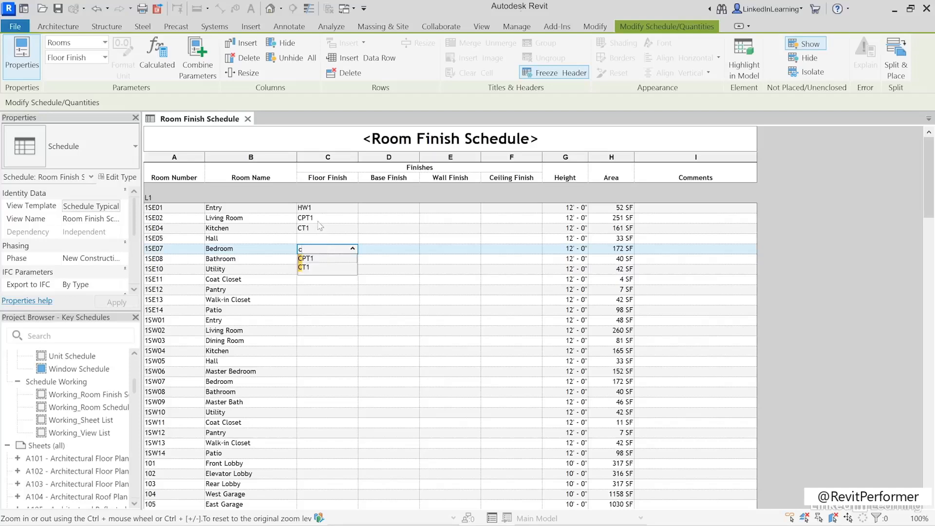
click(320, 258)
click(329, 262)
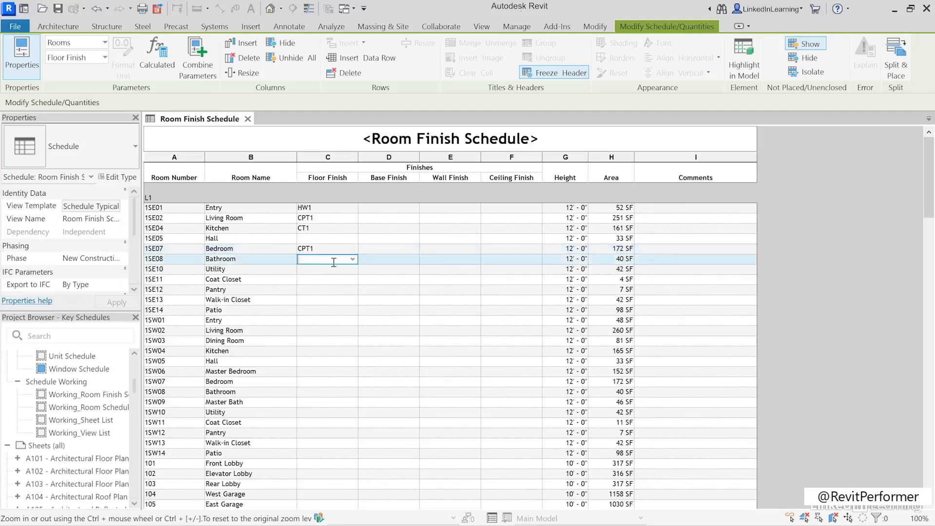
click(352, 259)
click(319, 269)
Start a new schedule for the Rooms category and make it a schedule of keys
drag(135, 387, 136, 381)
scroll(136, 381, down, 1)
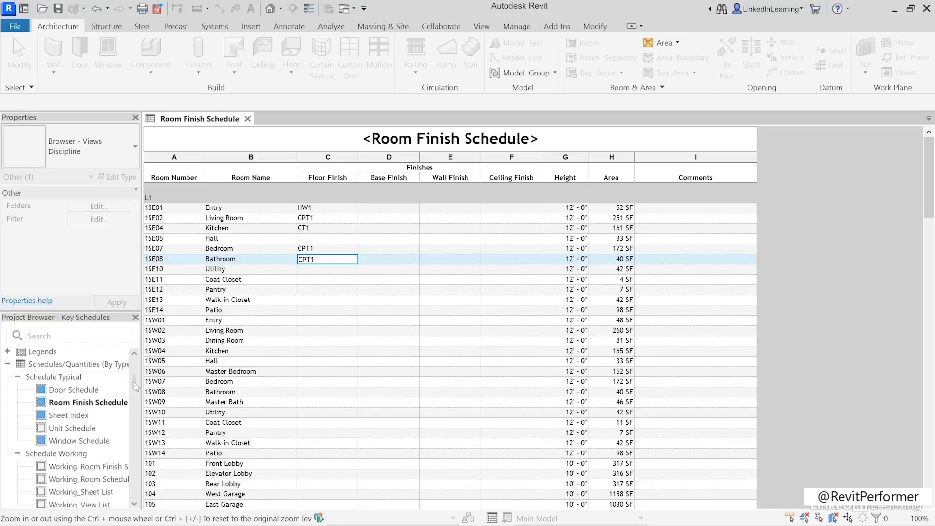
right_click(71, 370)
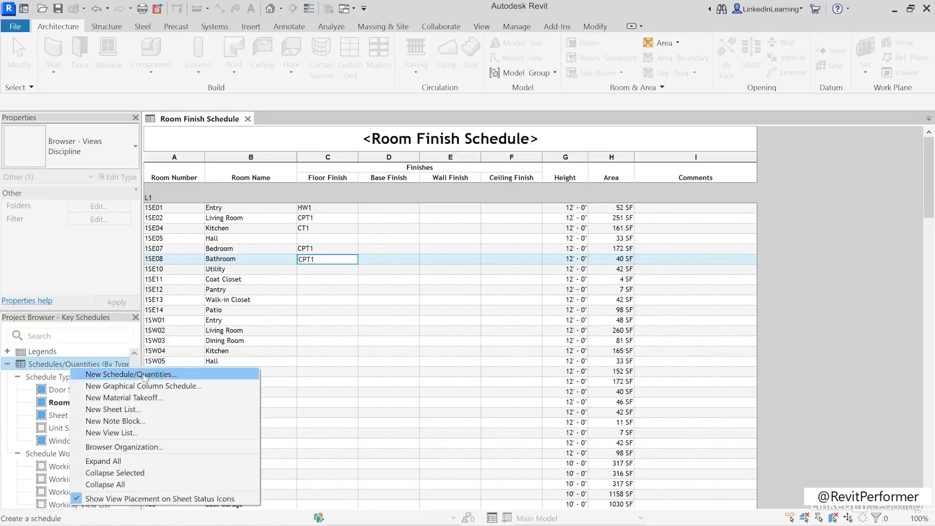
click(130, 373)
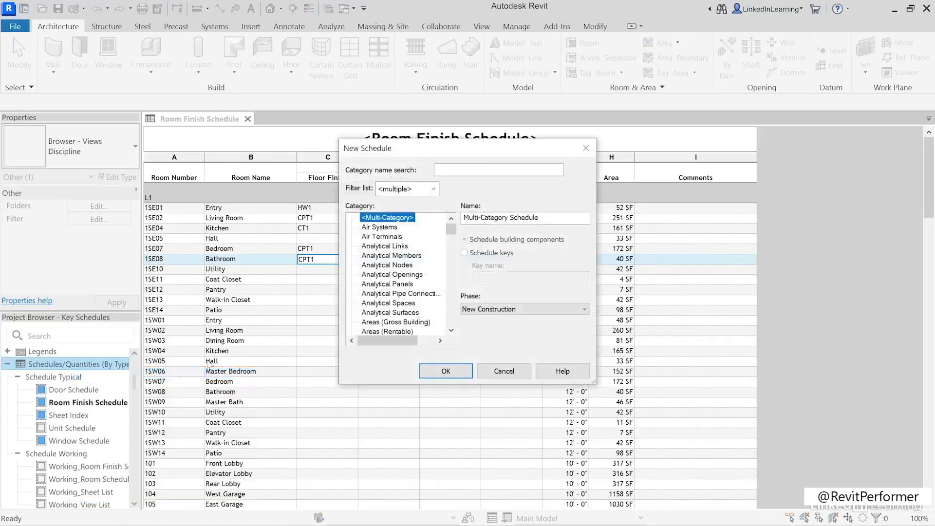
drag(450, 229, 456, 299)
click(379, 303)
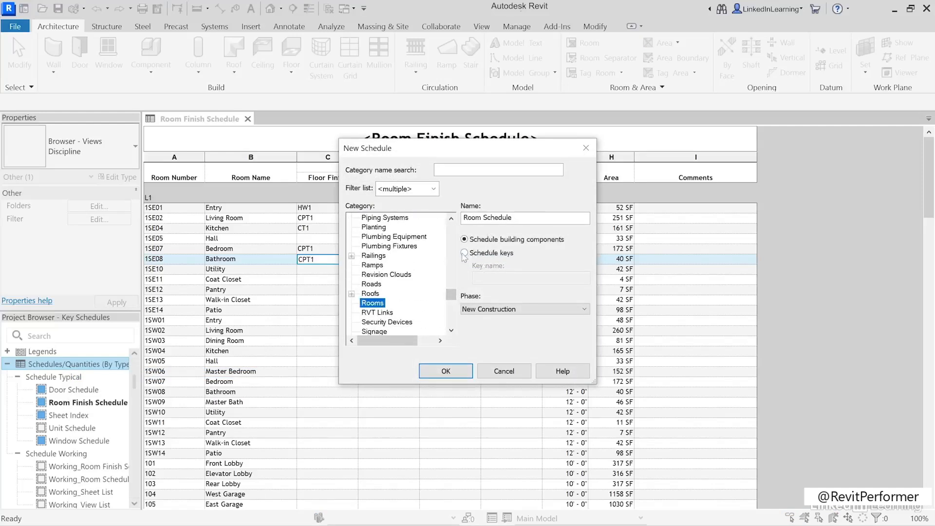
click(465, 253)
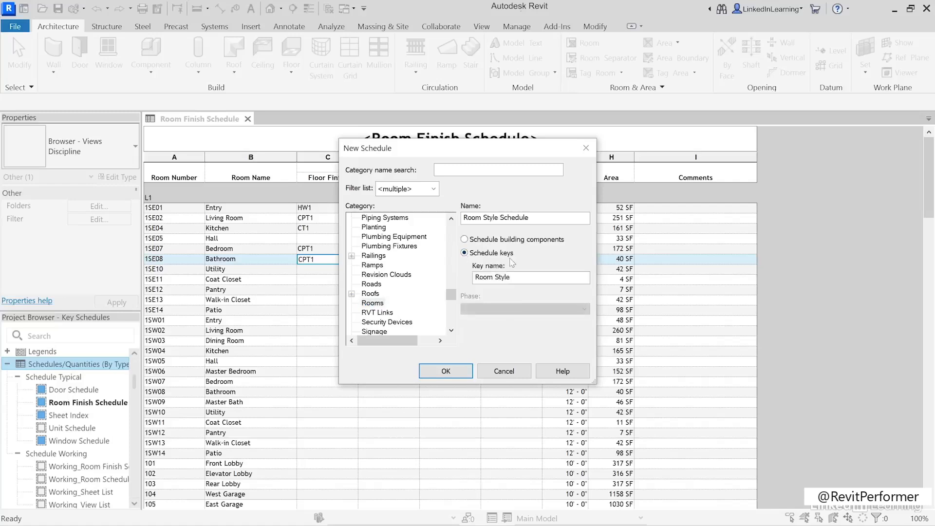
Name the key schedule Room Finish Style Schedule with the key name Room Finish Style and create it
click(484, 218)
text(Finish)
click(495, 277)
text(Fini)
text(sh)
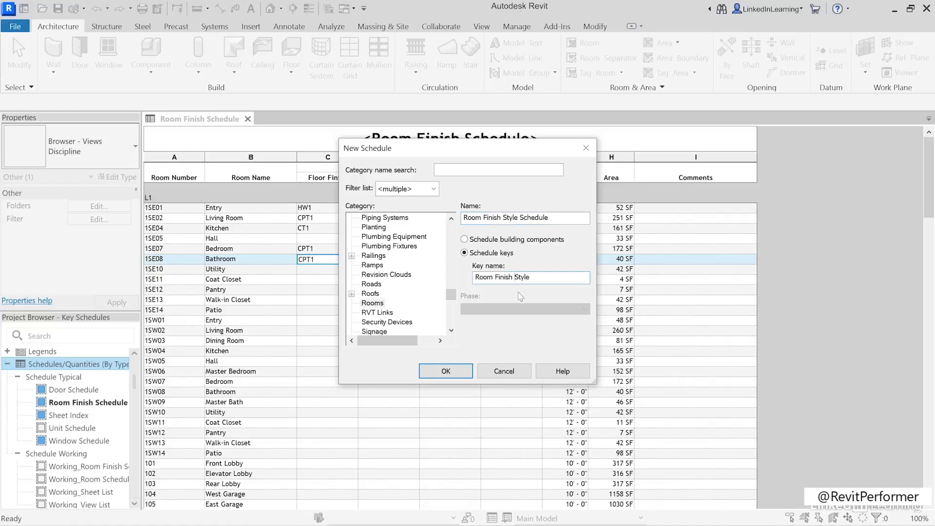
click(455, 374)
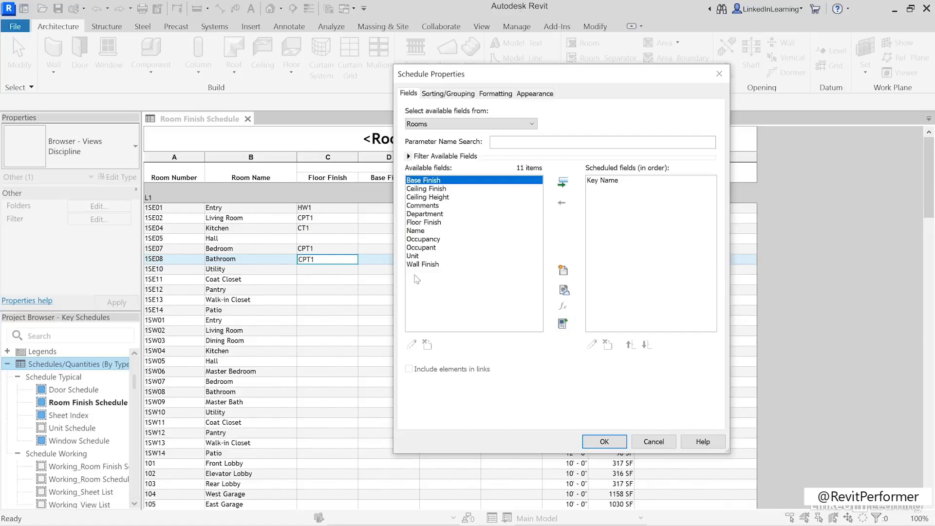
Add Floor Finish, Base Finish, Wall Finish and Ceiling Finish after Key Name as scheduled fields and apply the schedule properties
drag(468, 74, 442, 205)
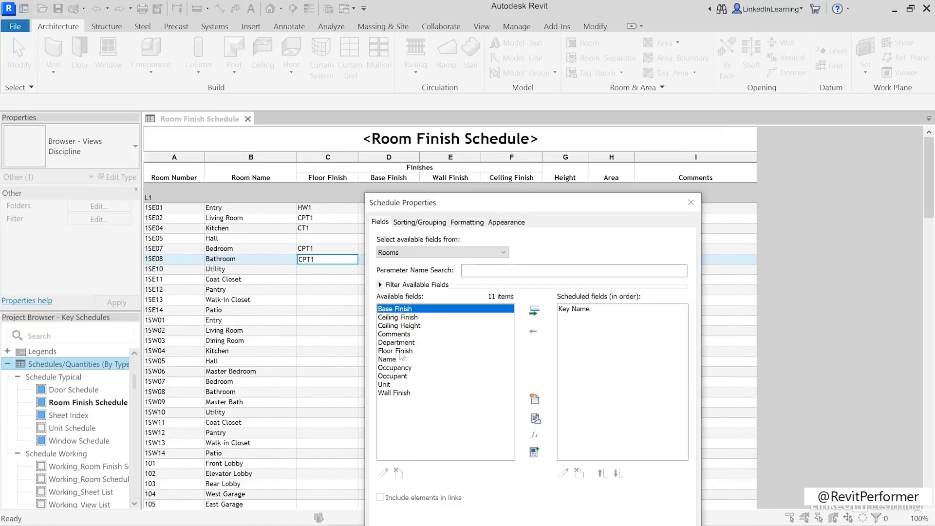
click(400, 351)
click(533, 312)
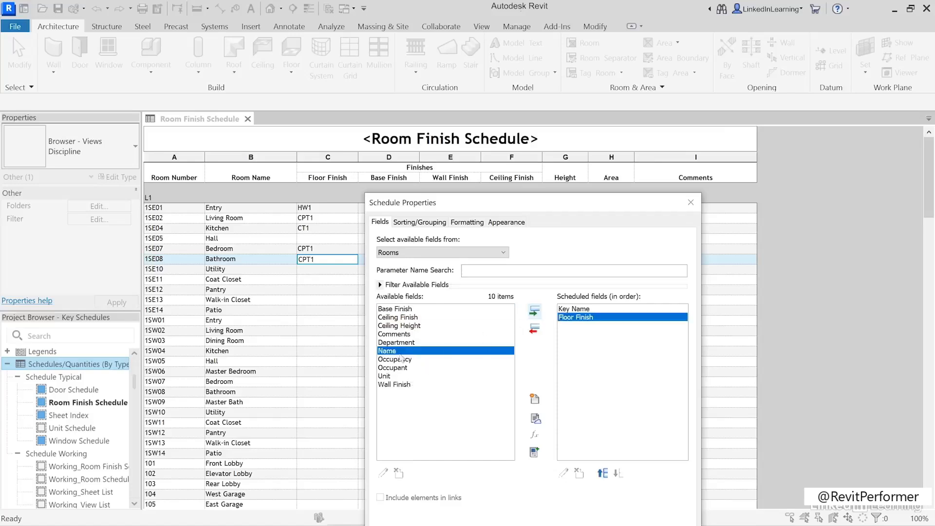
click(533, 312)
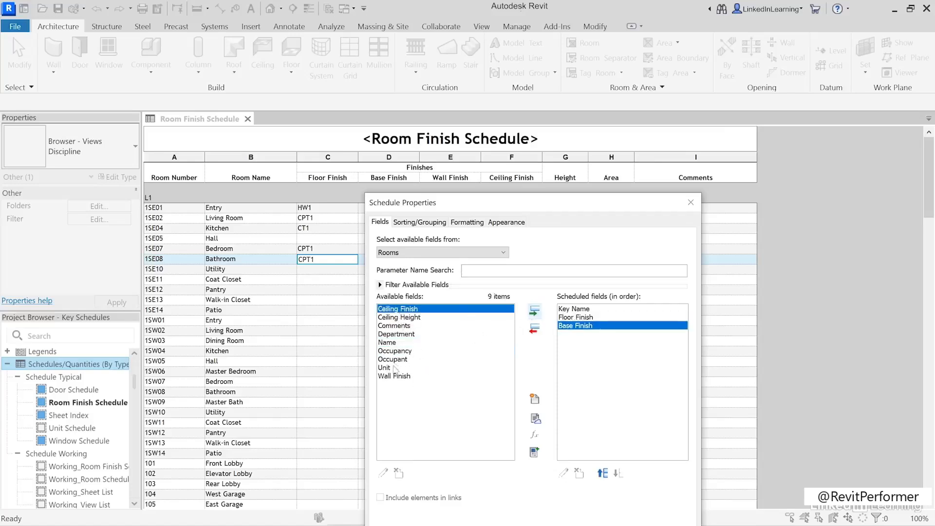
click(395, 376)
click(534, 317)
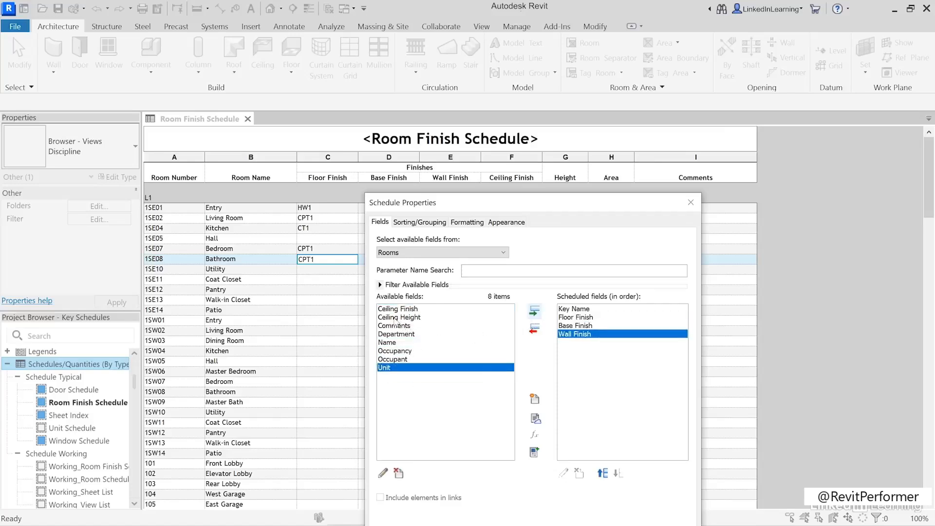
click(394, 309)
click(534, 312)
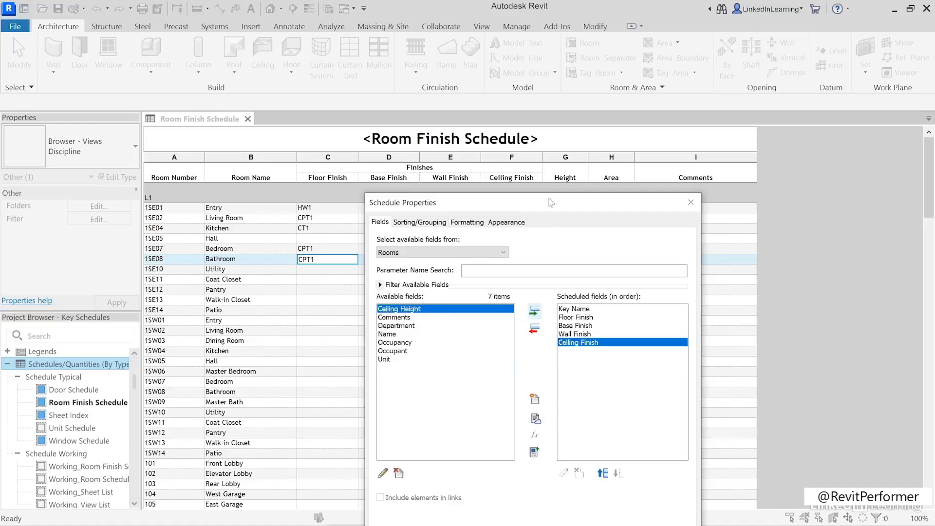
drag(549, 203, 533, 69)
click(560, 436)
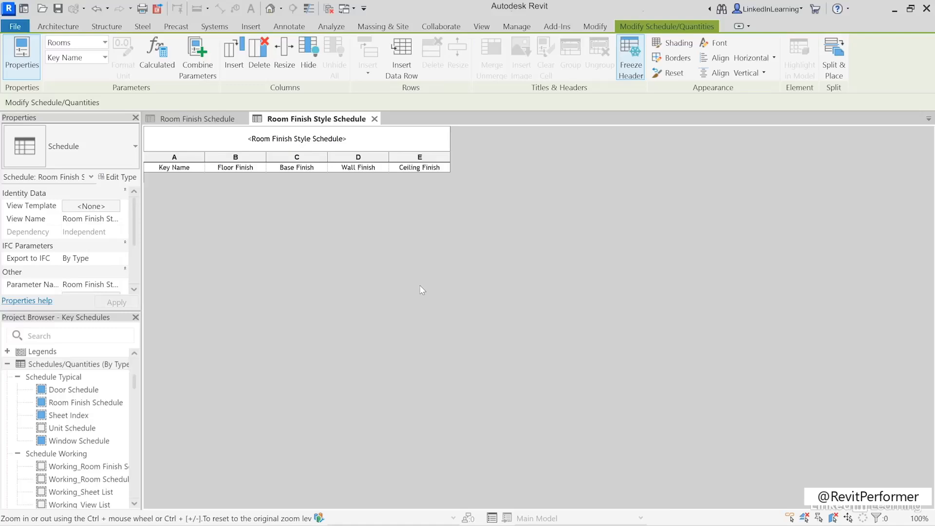
Insert two data rows in the key schedule and name their keys Unit Service and Unit Public
click(394, 76)
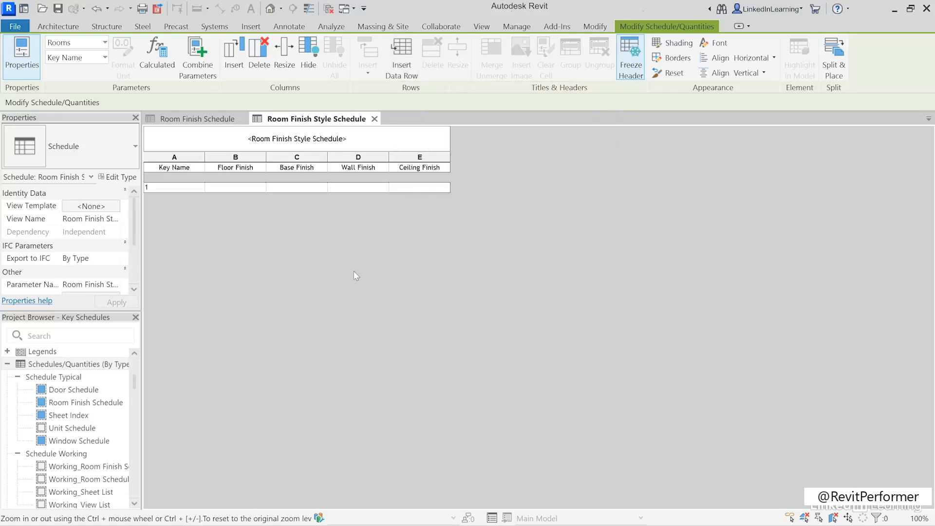
click(157, 188)
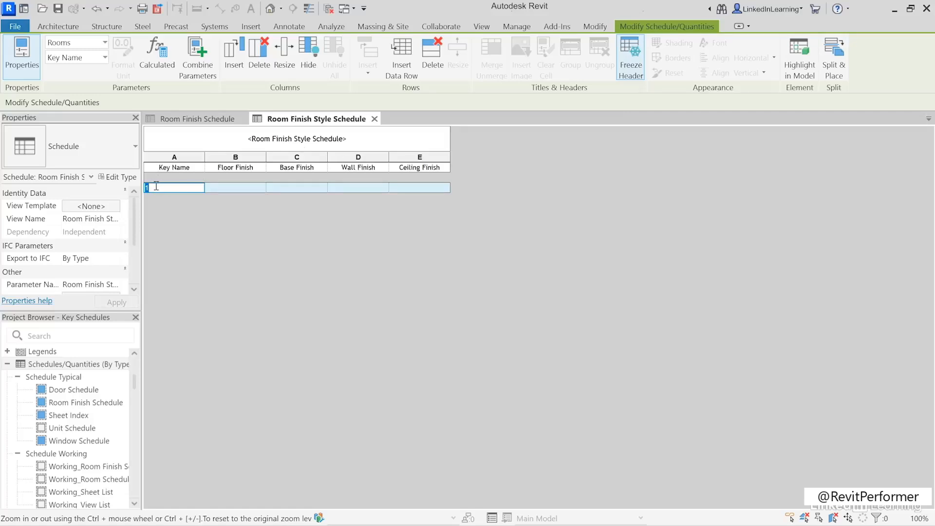
text(Unit Service)
click(398, 63)
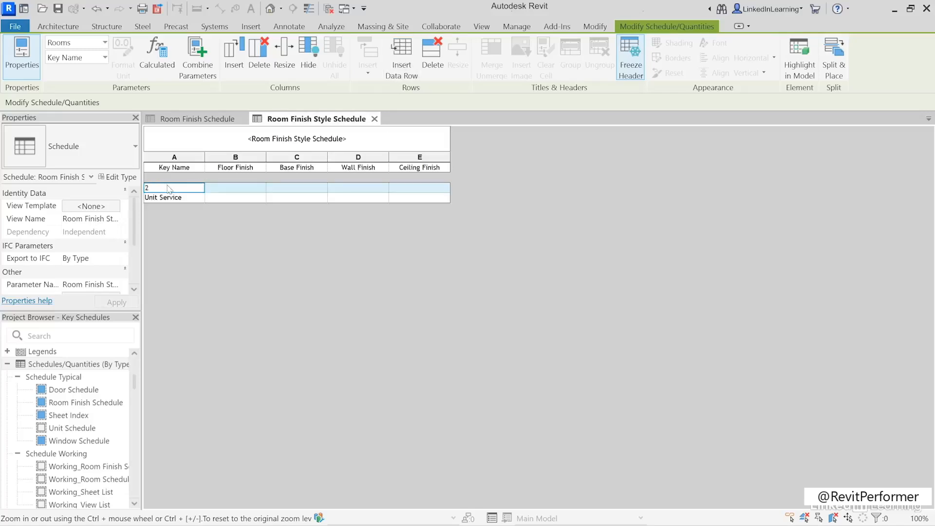
text(Unit Public)
key(Return)
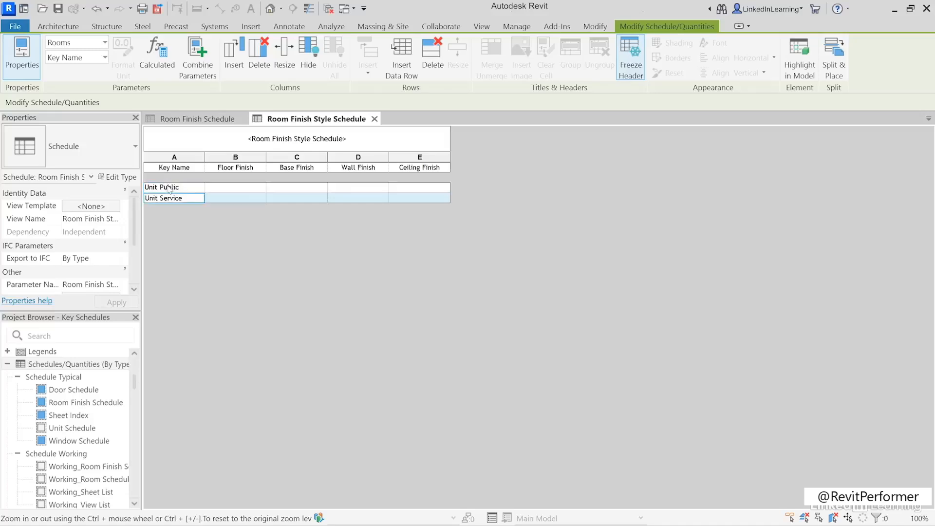
Insert two more data rows and name their keys Unit Private and Building Public
click(401, 62)
click(164, 187)
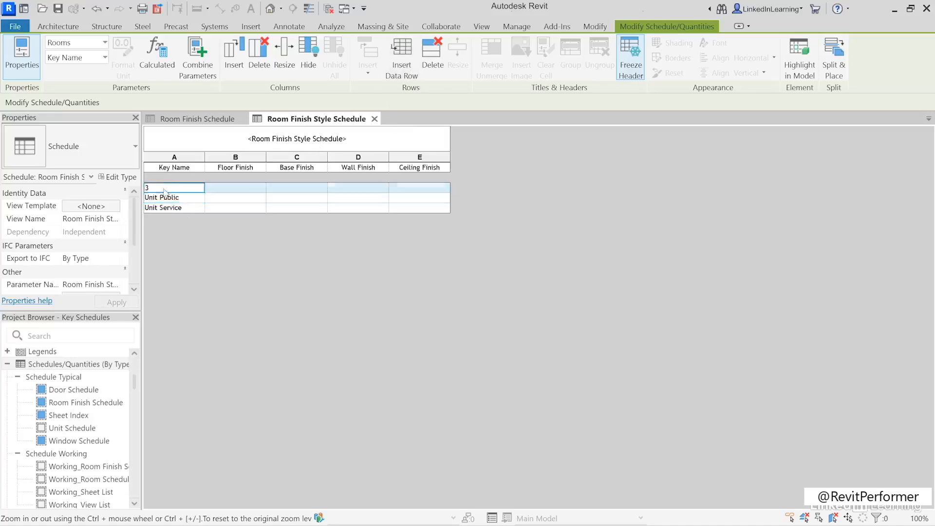
text(Unit Private)
key(Return)
click(408, 68)
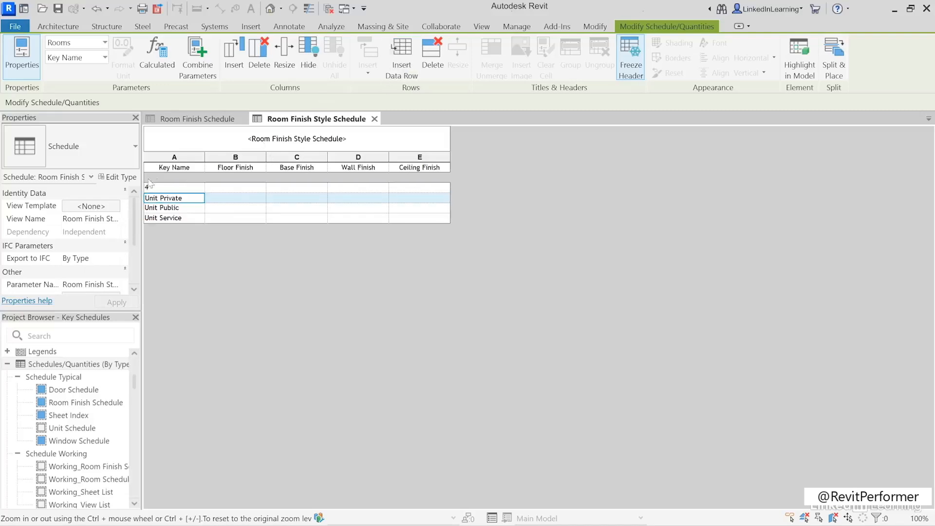
click(166, 188)
text(Building)
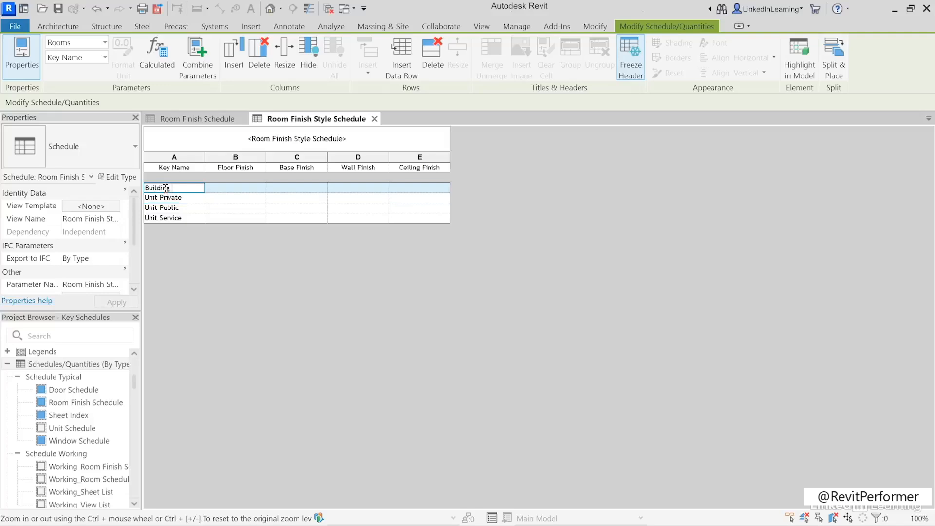
text( Public)
key(Return)
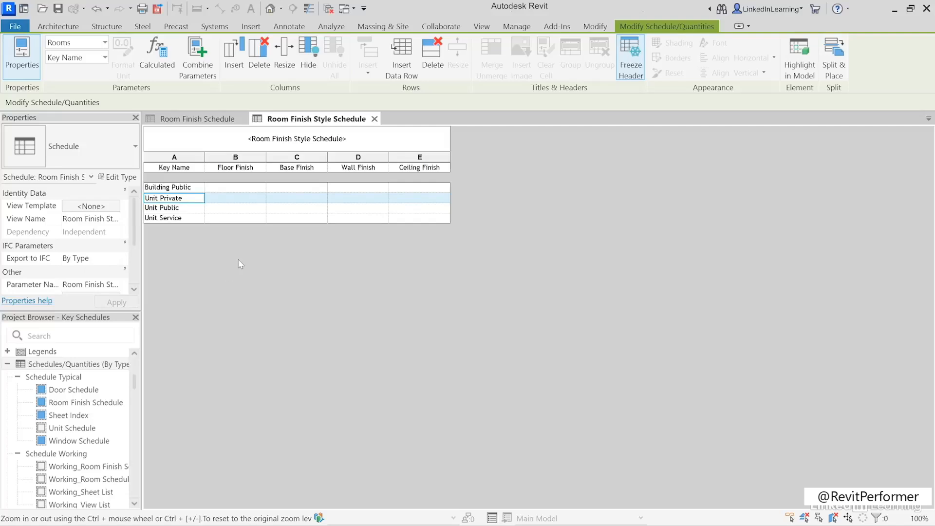
Set the Unit Public key's floor finish to HW1 and its base finish to WB1
click(215, 208)
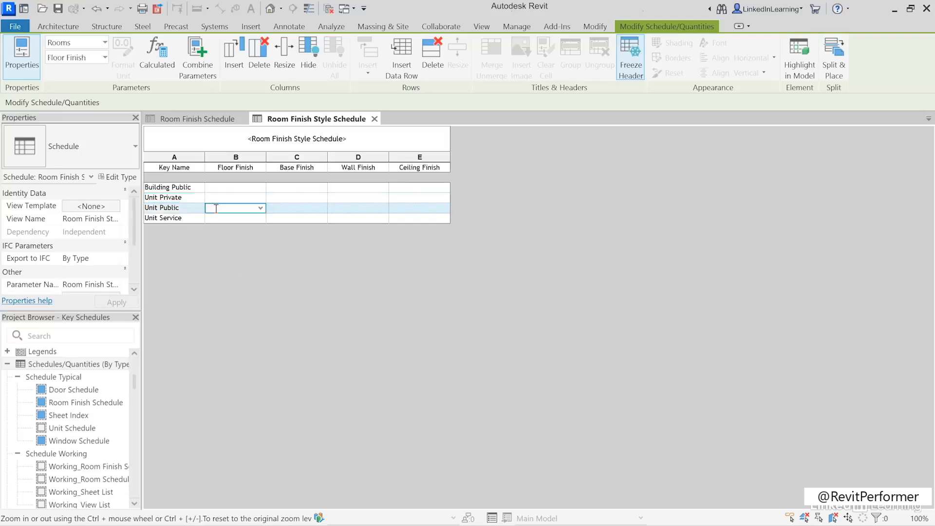
click(261, 208)
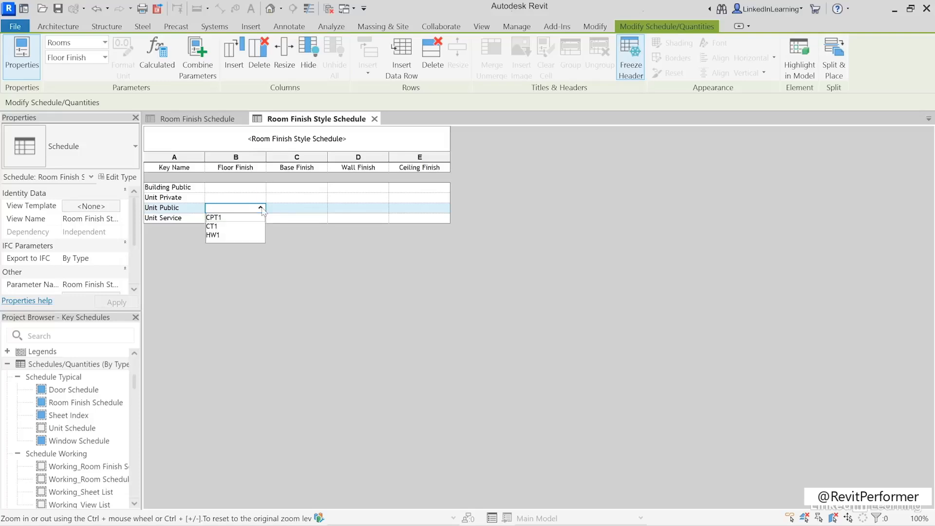
click(262, 208)
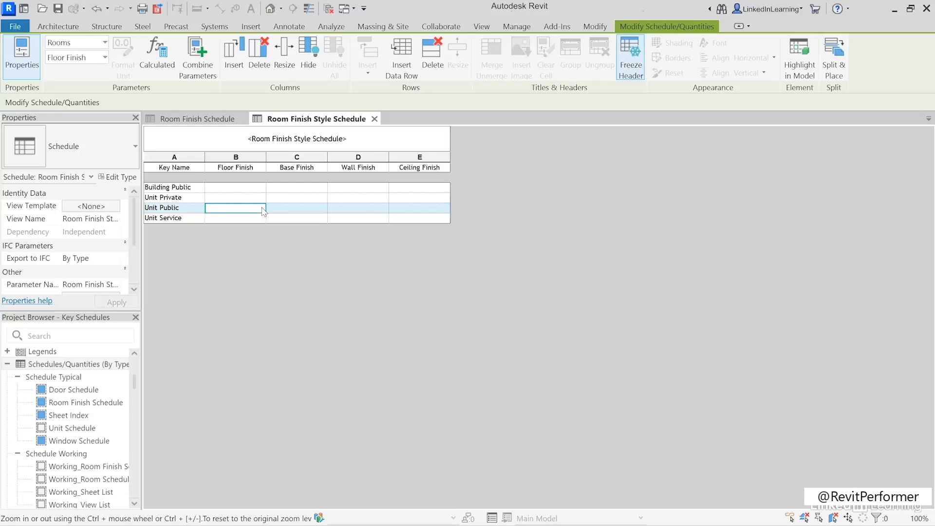
click(261, 209)
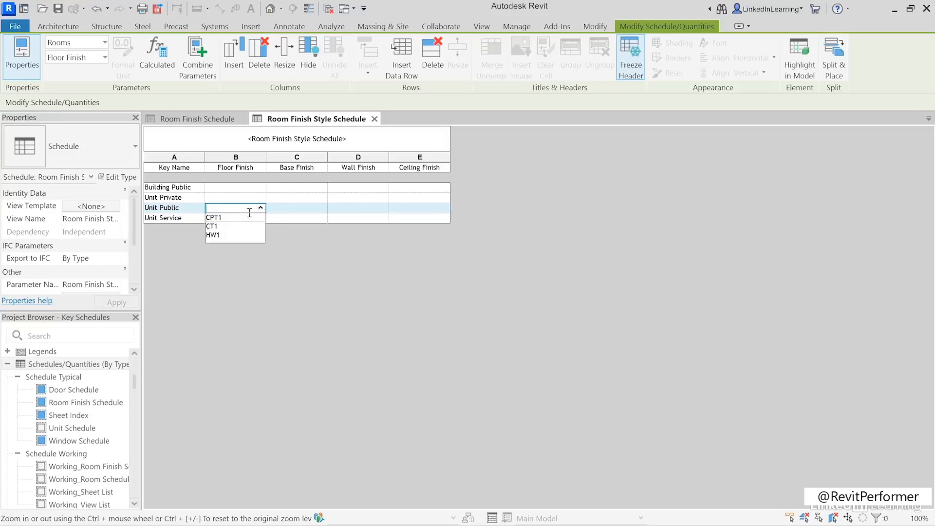
click(226, 235)
click(293, 207)
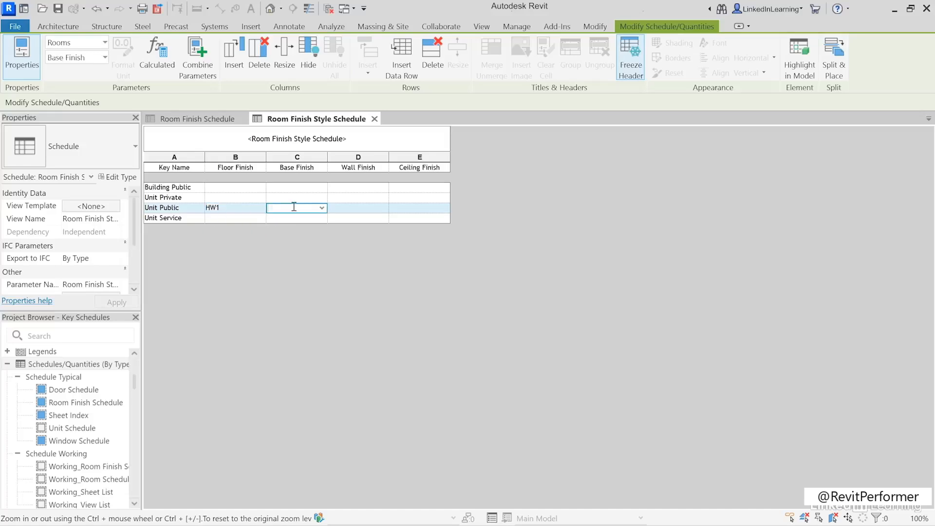
text(WB1)
key(Tab)
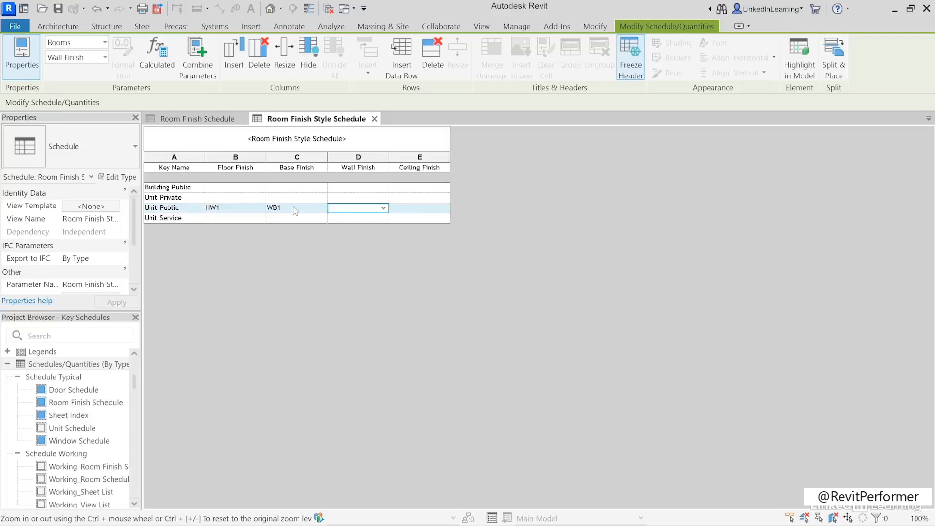
Set the Unit Public key's wall finish to PT1 and its ceiling finish to GWB
text(PT1)
key(Tab)
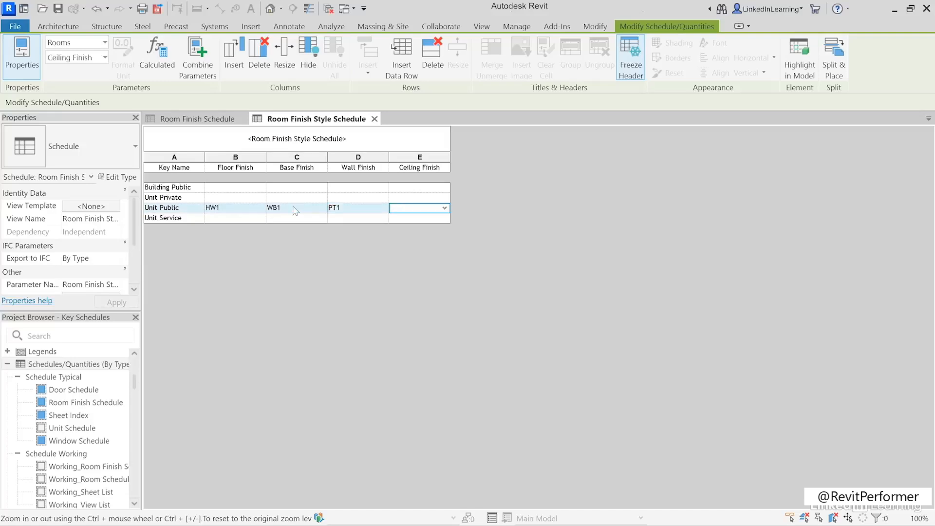
text(GWB)
Fill in the Unit Service key with floor finish CT1, base finish VB1, wall finish PT2 and ceiling finish GWB
click(235, 219)
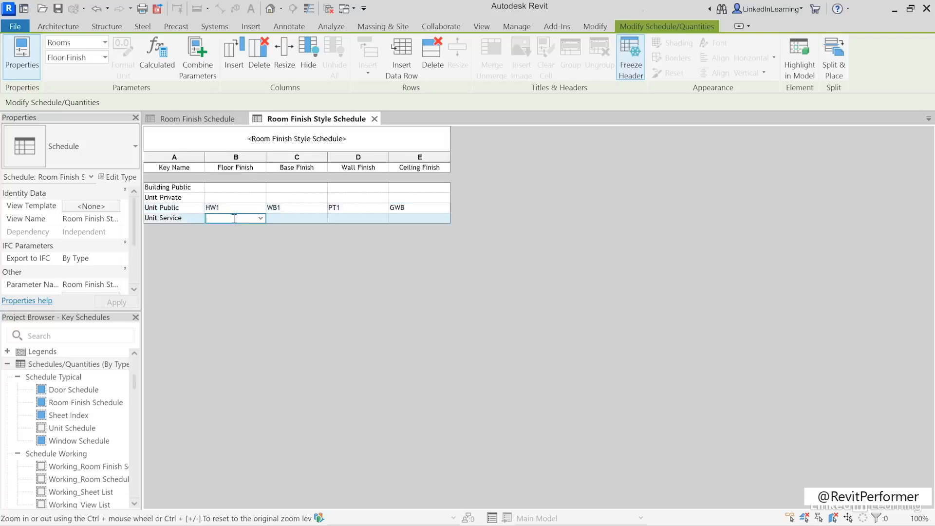
click(260, 218)
click(220, 227)
click(283, 218)
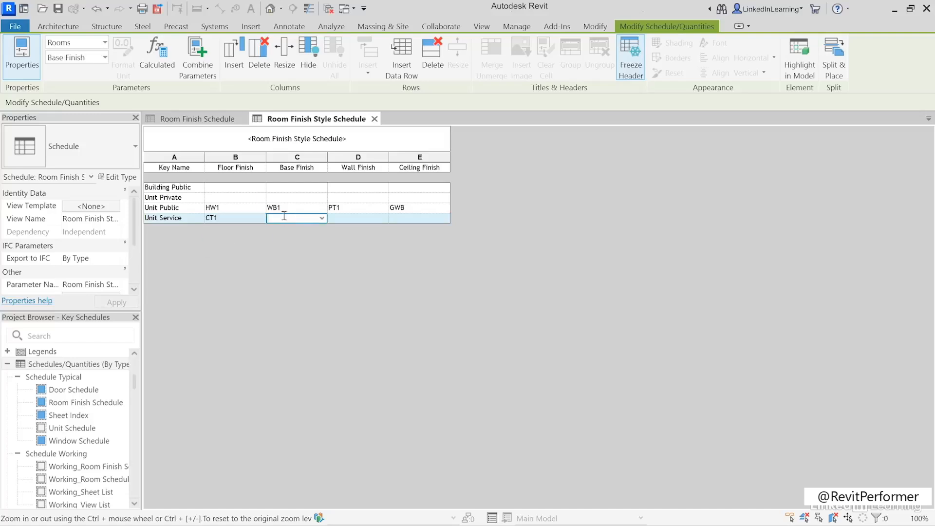
text(VB1)
key(Tab)
text(PT2)
key(Tab)
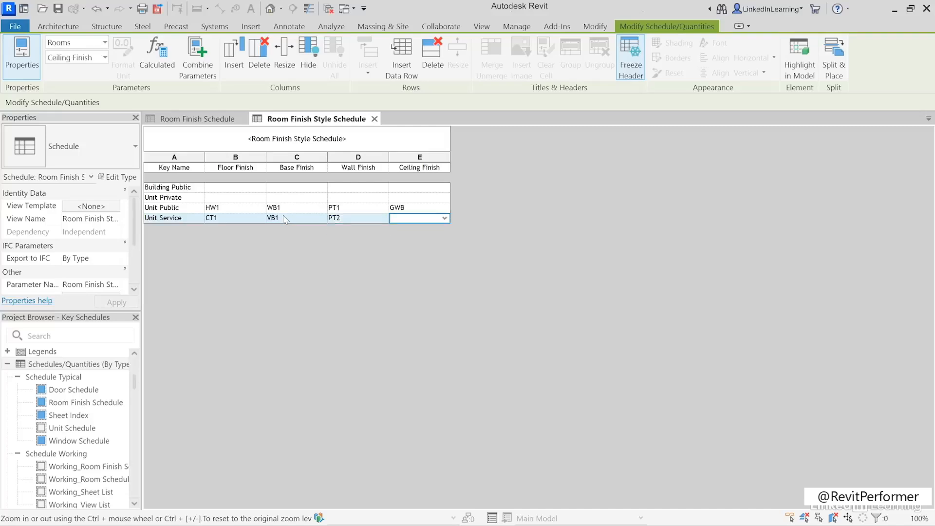
text(G)
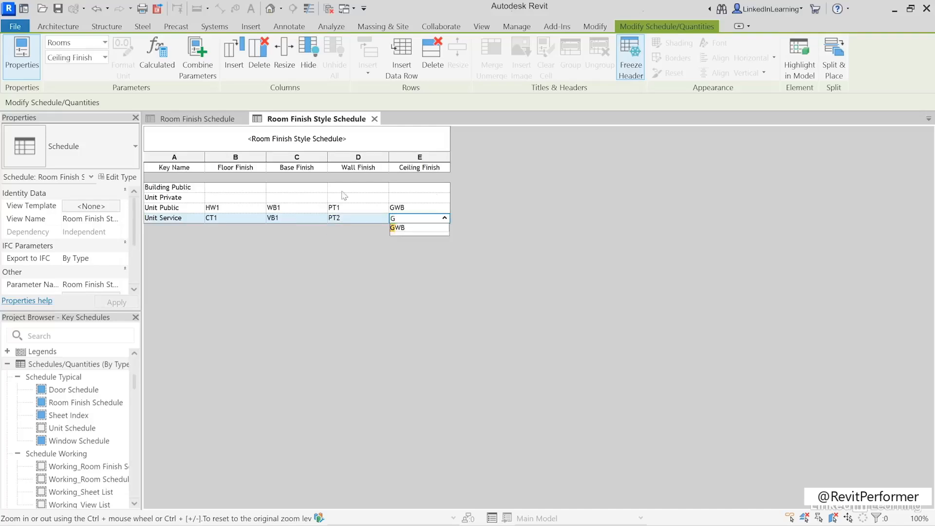
click(406, 231)
Fill in the Unit Private key with ceiling finish GWB, floor finish CPT1, base finish WB1 and wall finish PT3
click(411, 197)
text(G)
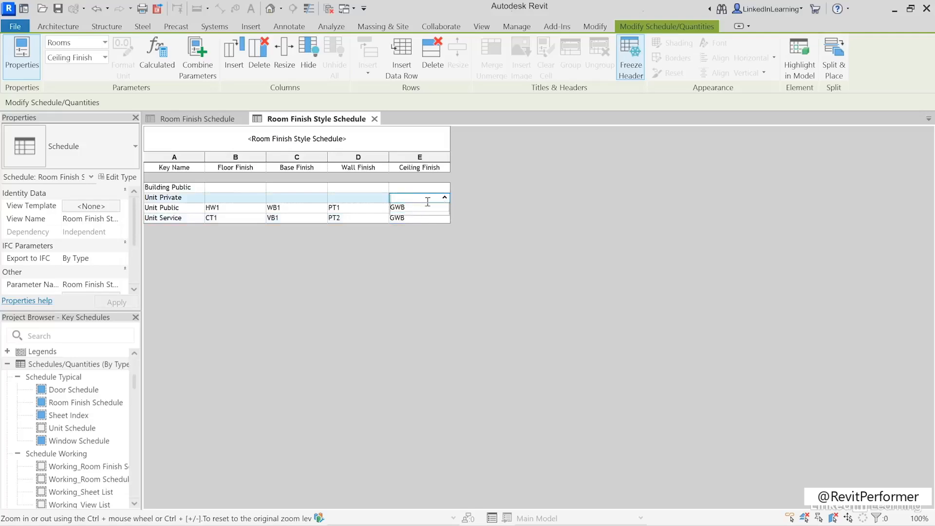
click(391, 207)
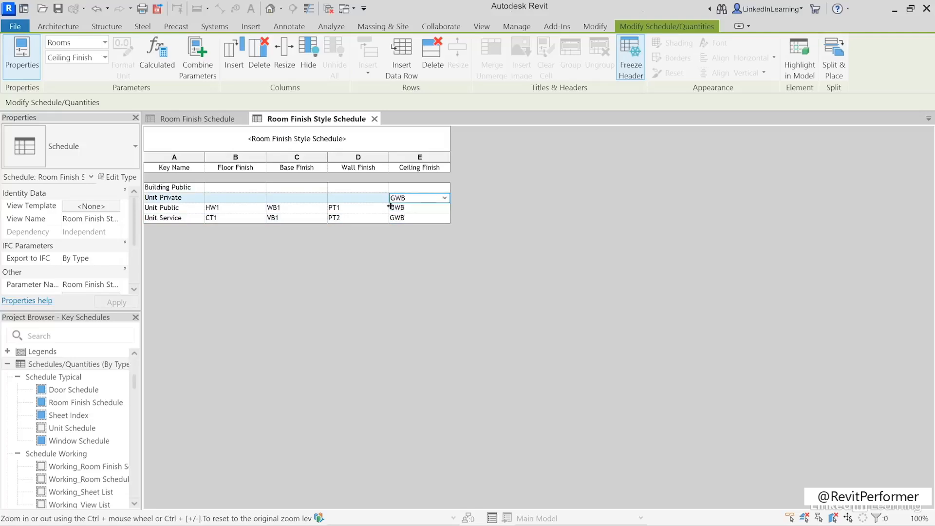
click(237, 196)
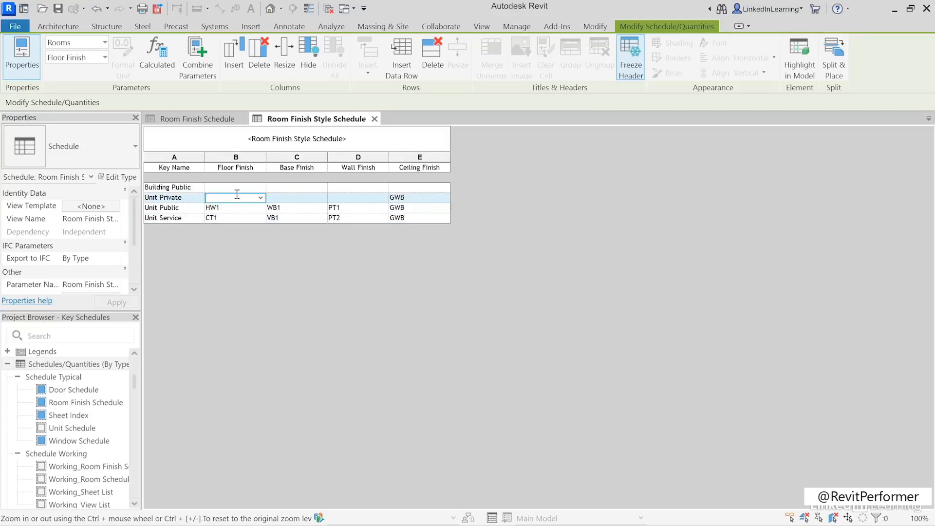
click(261, 197)
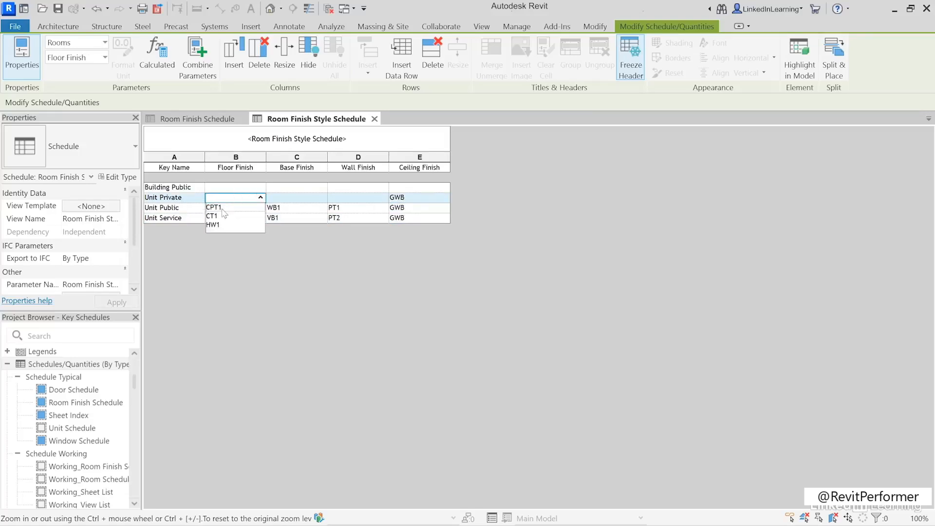
click(215, 207)
click(279, 197)
text(WB1)
key(Tab)
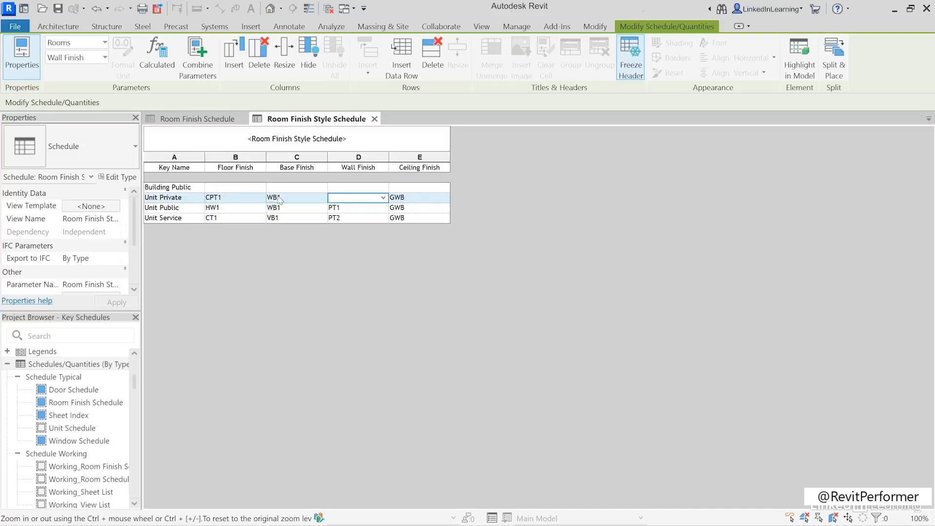
text(PT3)
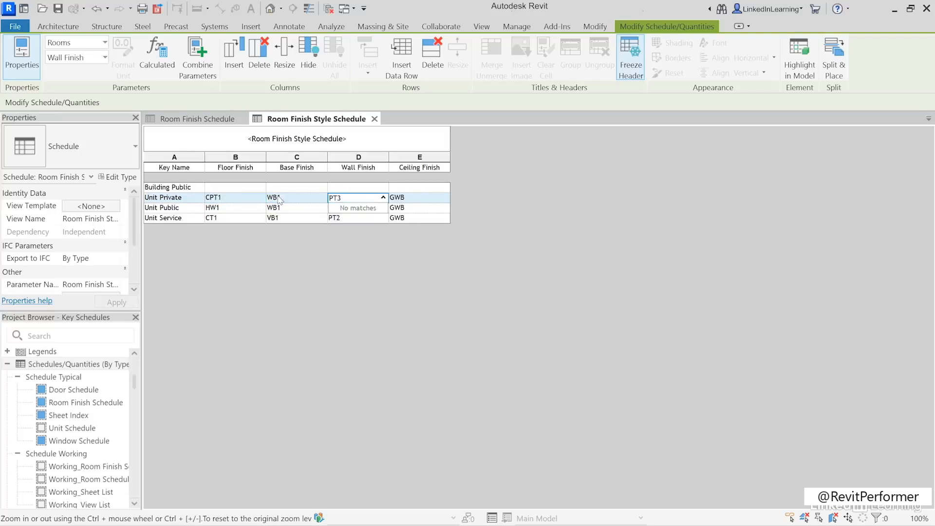
Fill in the Building Public key with floor finish CT1, base finish VB2, wall finish PT4 and ceiling finish ACT
click(228, 189)
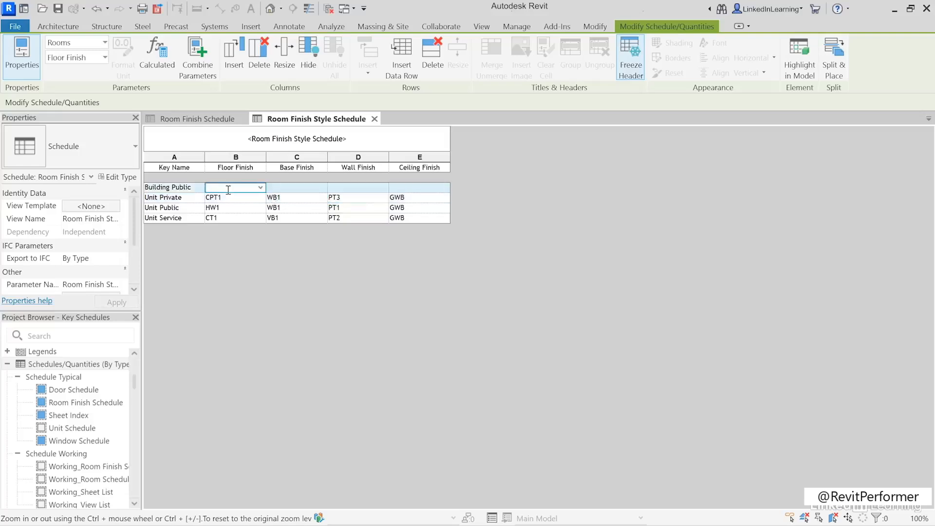
text(CT1)
key(Tab)
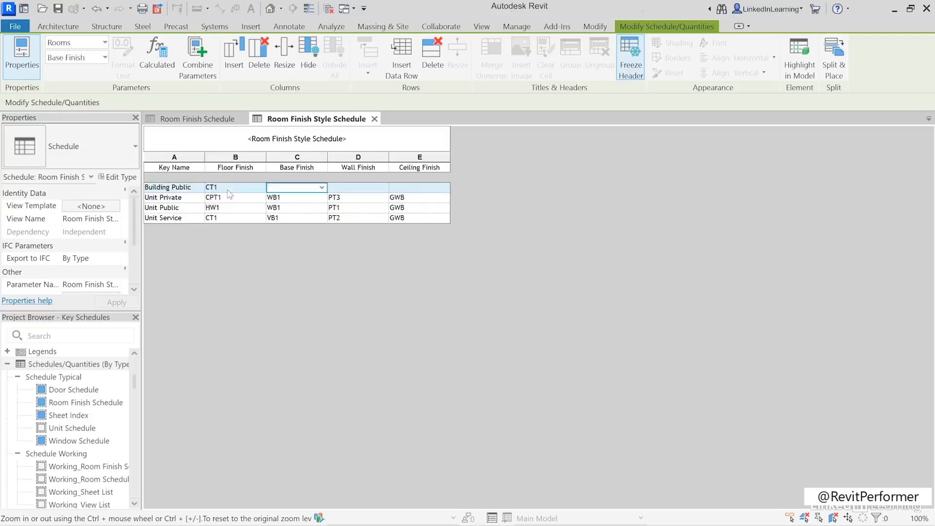
text(VB2)
key(Tab)
text(PT4)
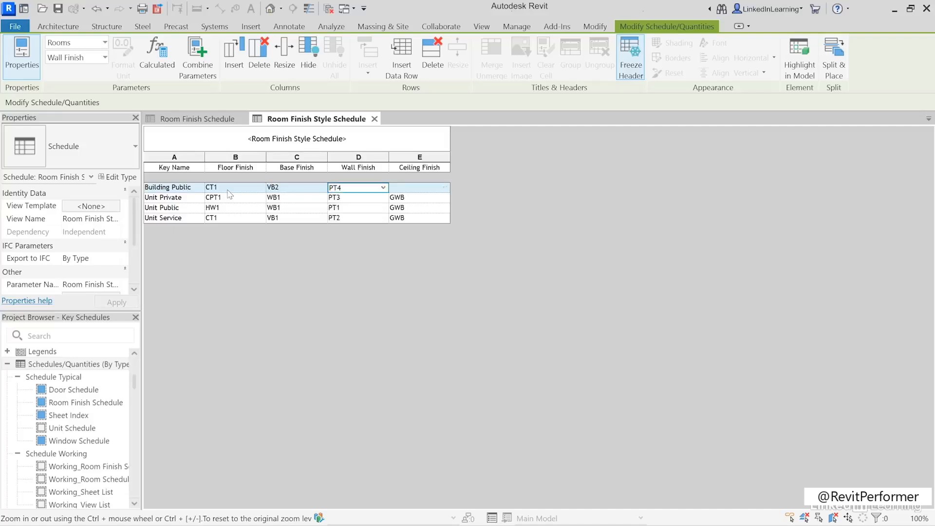
key(Tab)
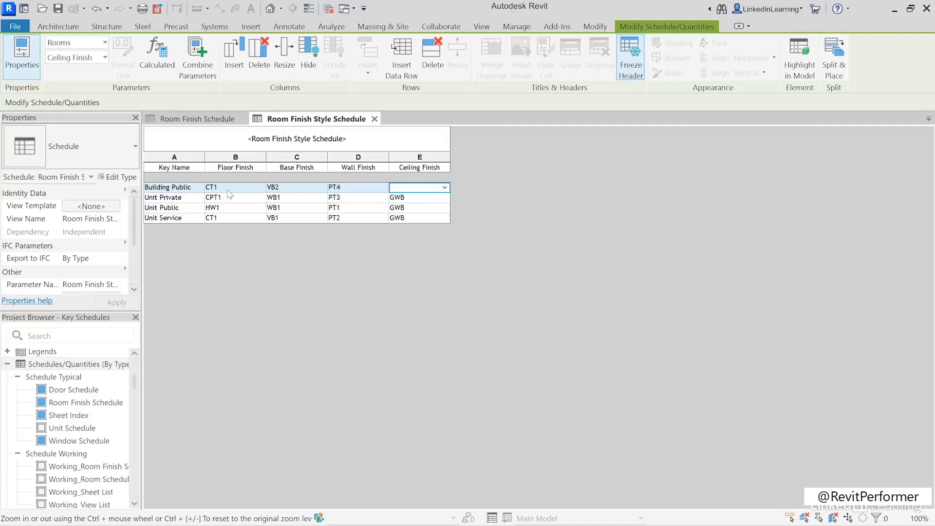
text(ACT)
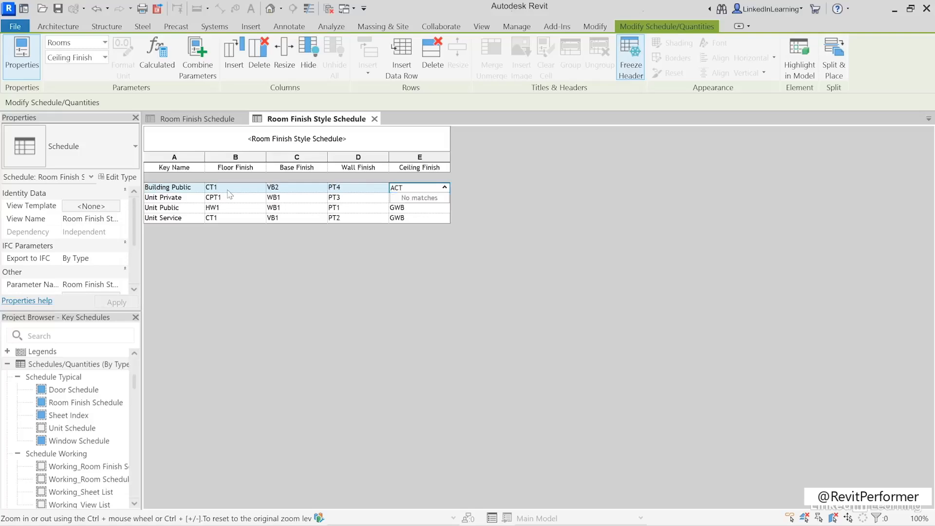
key(Return)
Add Room Finish Style after Name in the Room Finish Schedule's scheduled fields and apply the schedule properties
click(190, 119)
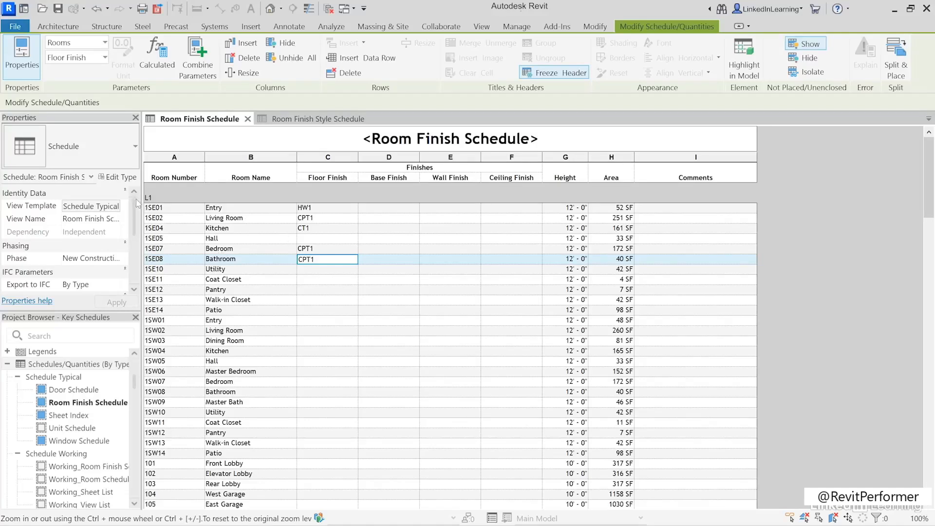
scroll(136, 207, down, 5)
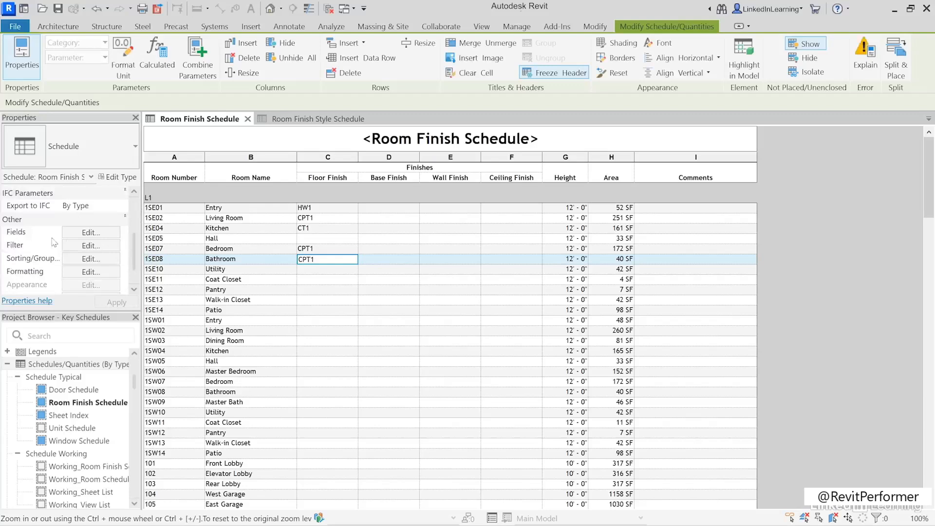
click(90, 232)
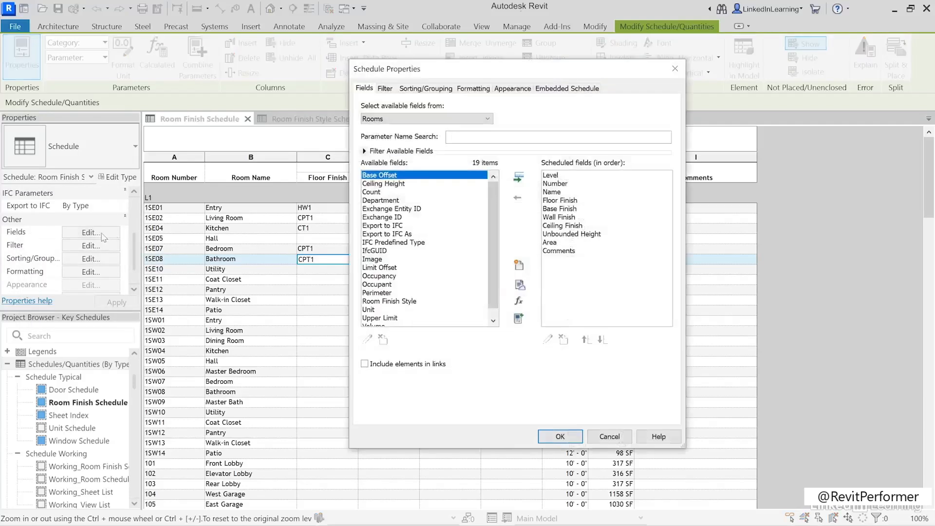
click(553, 192)
drag(560, 75, 617, 74)
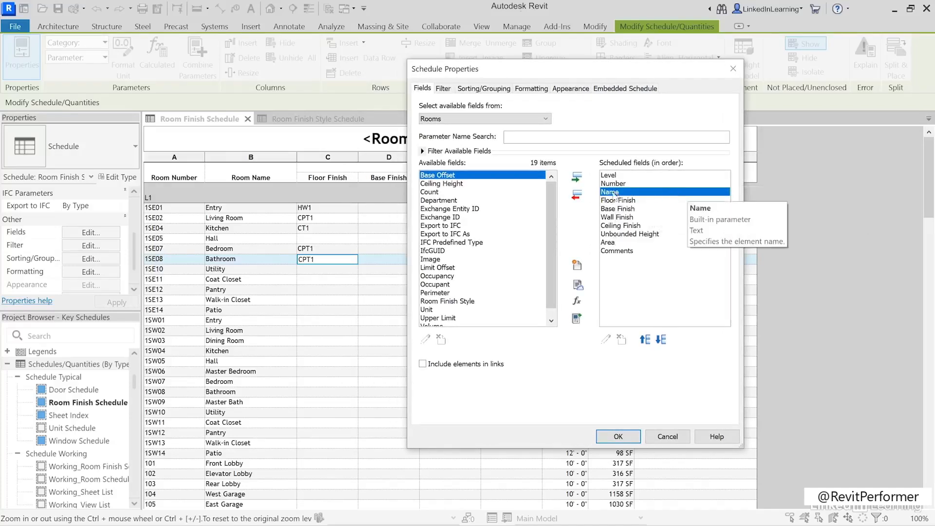
click(458, 302)
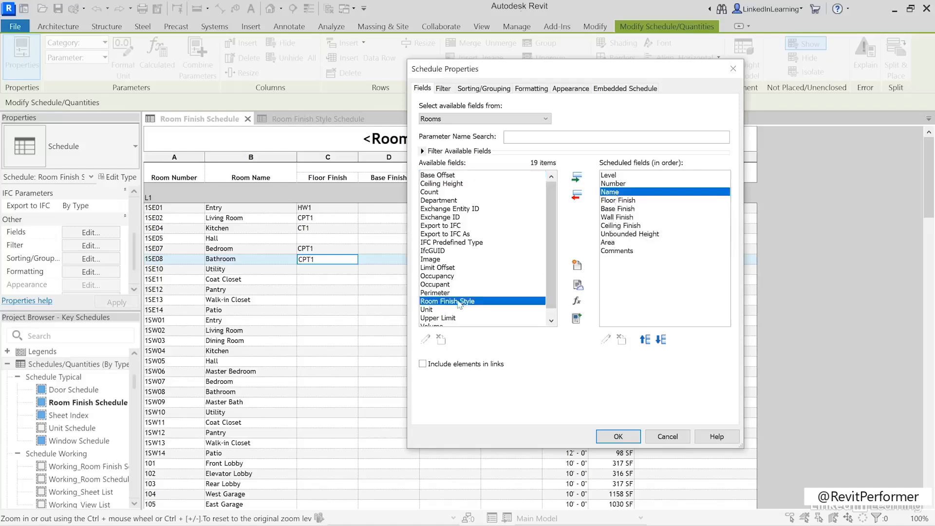
click(577, 179)
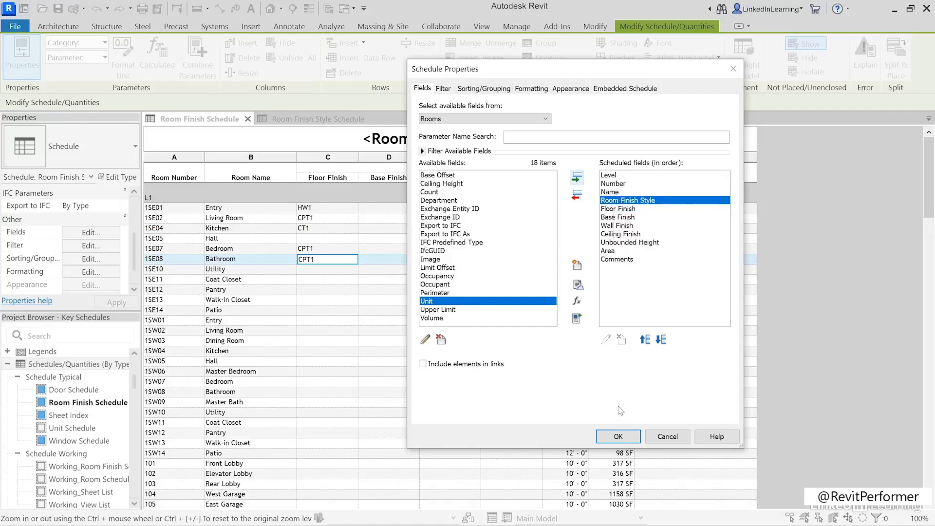
click(619, 436)
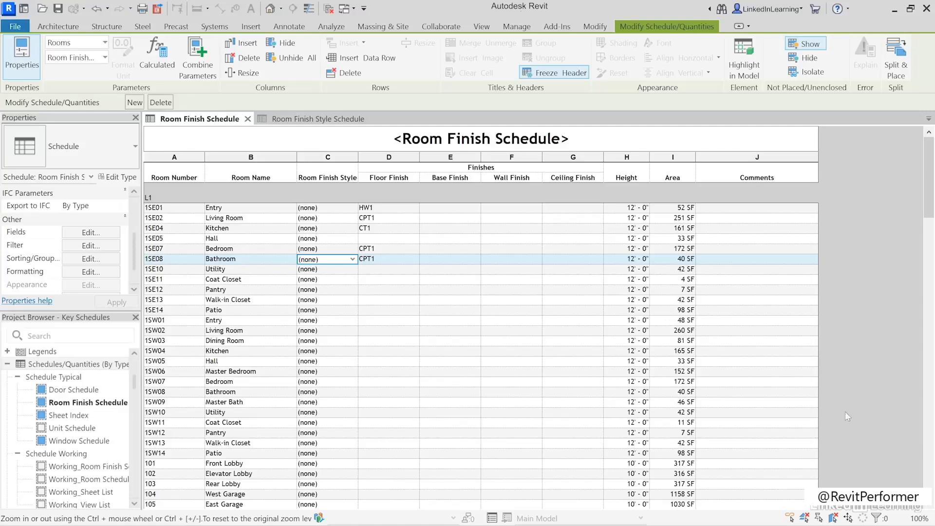
Assign the Unit Public finish style to Entry 1SE01 and Living Room 1SE02 in the Room Finish Schedule
click(323, 208)
click(353, 209)
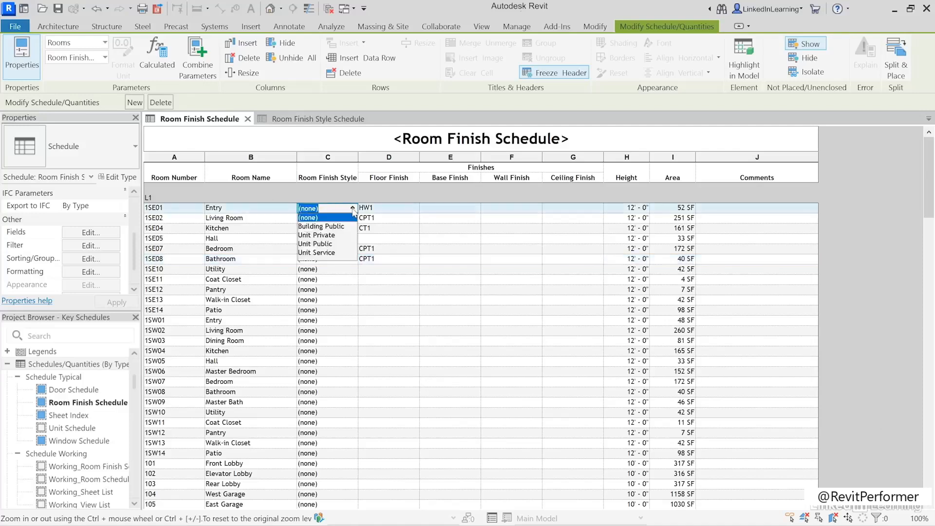
click(325, 245)
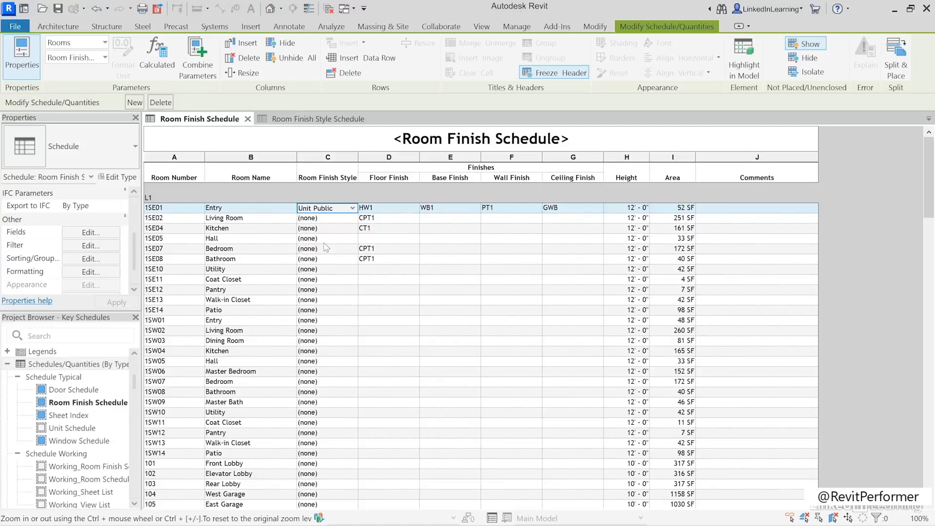
click(352, 218)
click(352, 218)
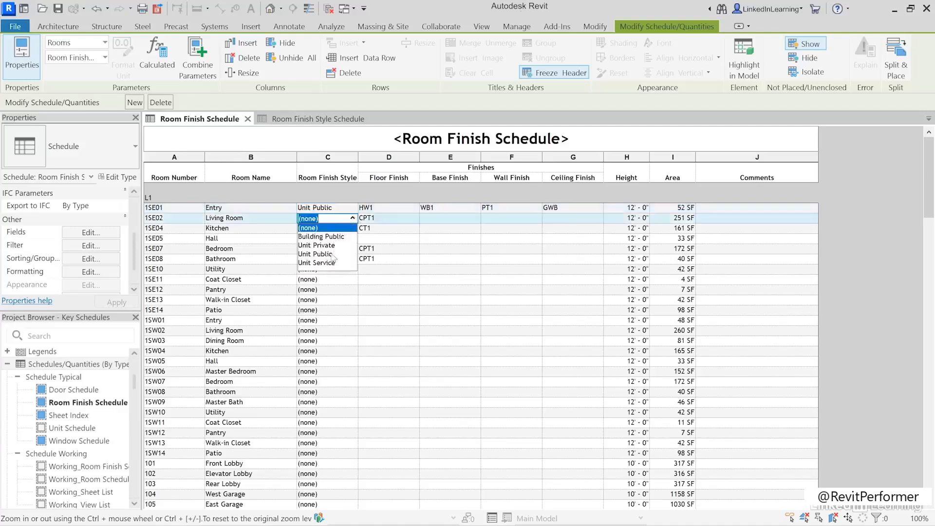
click(334, 254)
Set the room finish style of Kitchen 1SE04 to Unit Service and of Bedroom 1SE07 to Unit Private
click(352, 229)
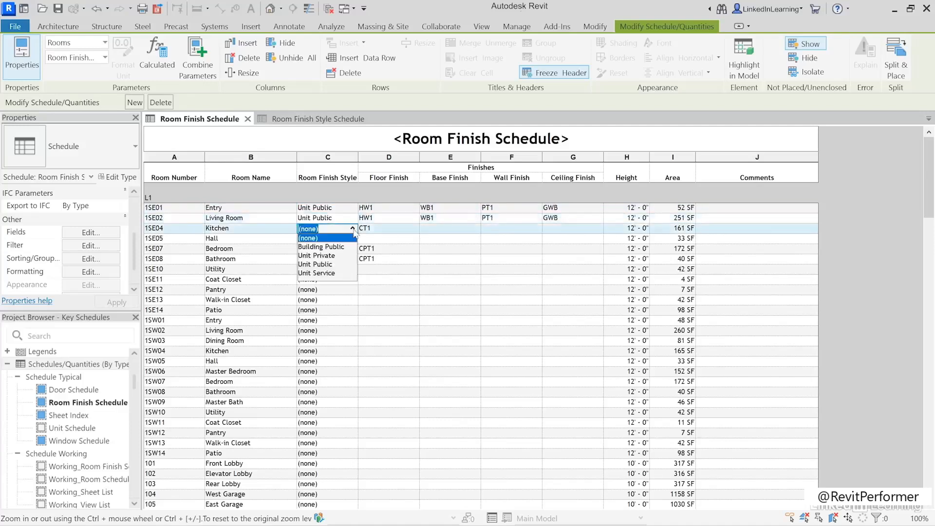
click(327, 278)
click(350, 251)
click(351, 249)
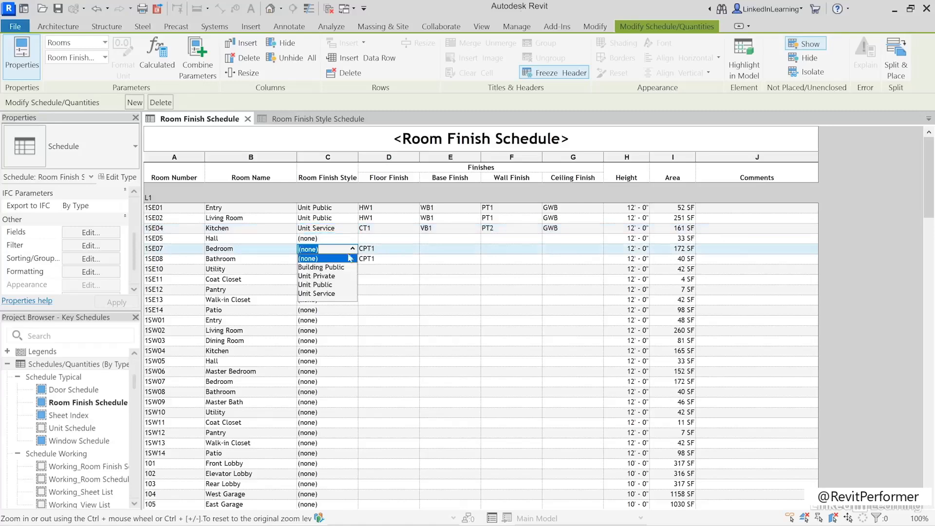
click(327, 276)
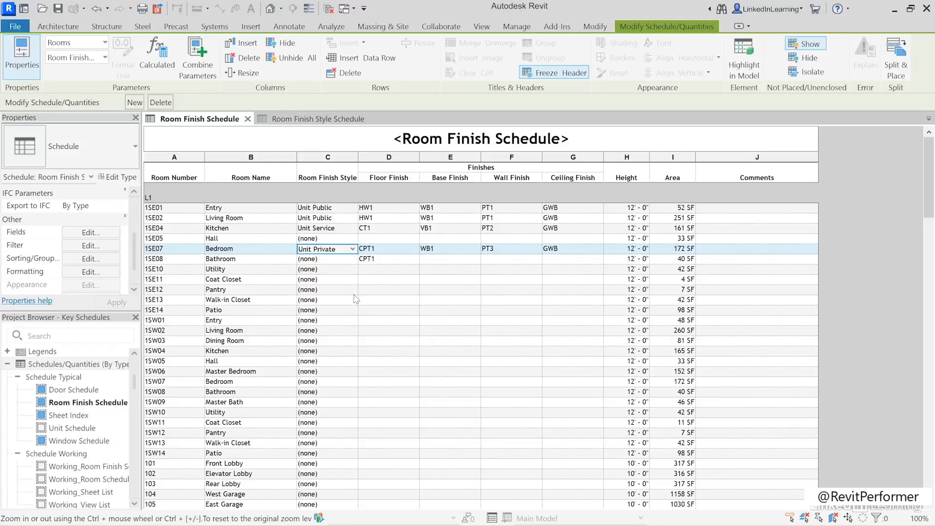
Open the Working_Room Schedule from the working schedules
mouse_move(928, 179)
mouse_down()
mouse_move(928, 299)
mouse_move(928, 180)
mouse_up()
drag(135, 381, 135, 381)
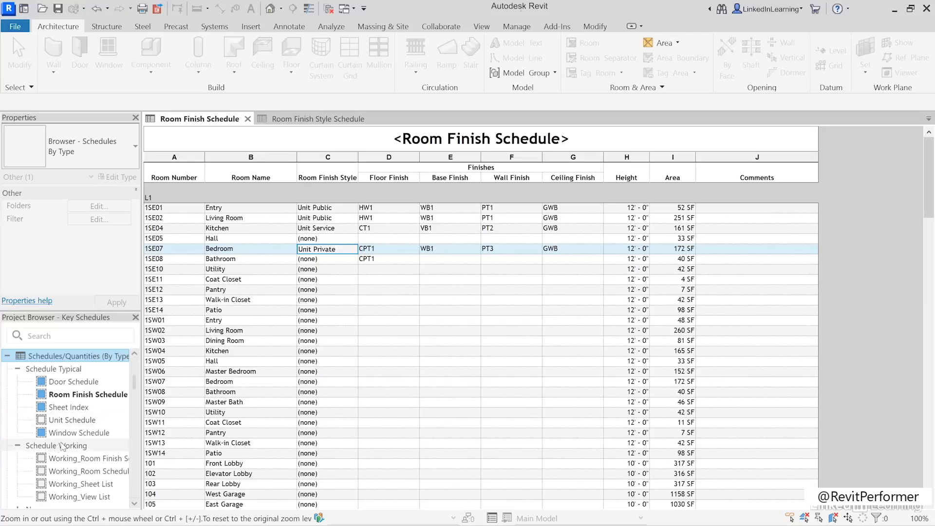
click(68, 471)
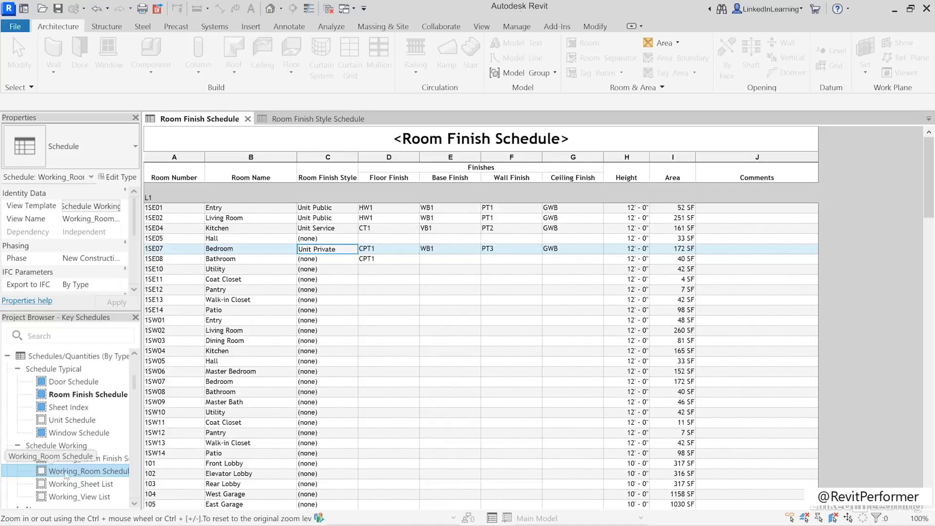
double_click(66, 472)
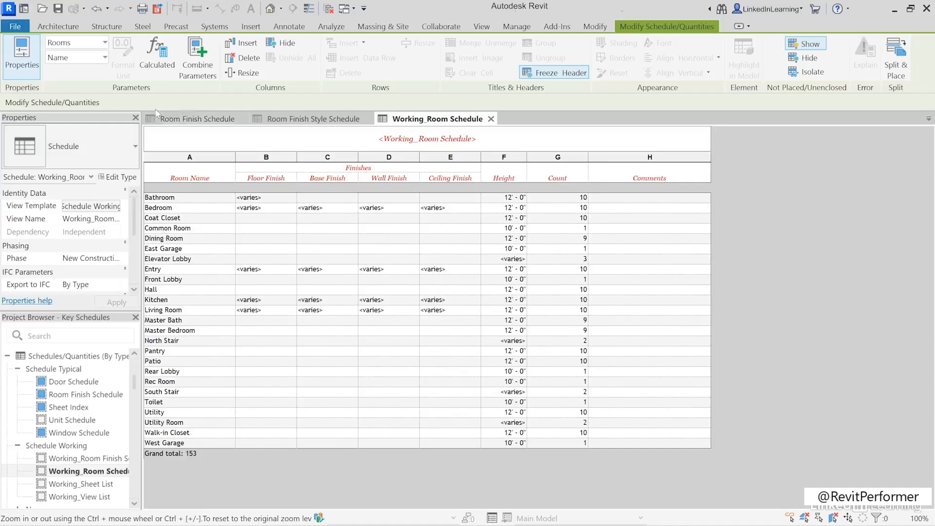
Compare the individual room rows of the Room Finish Schedule with the grouped Bathroom row in the Working_Room Schedule
click(186, 119)
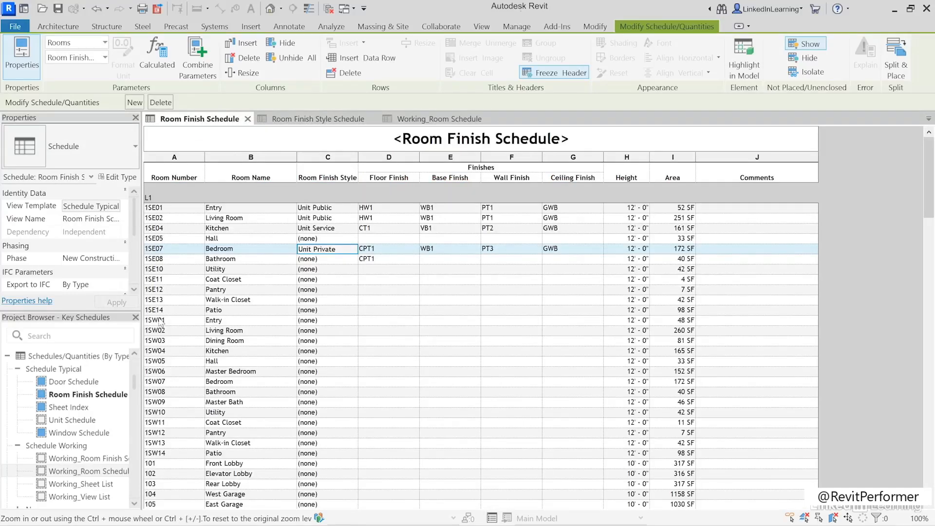
click(418, 119)
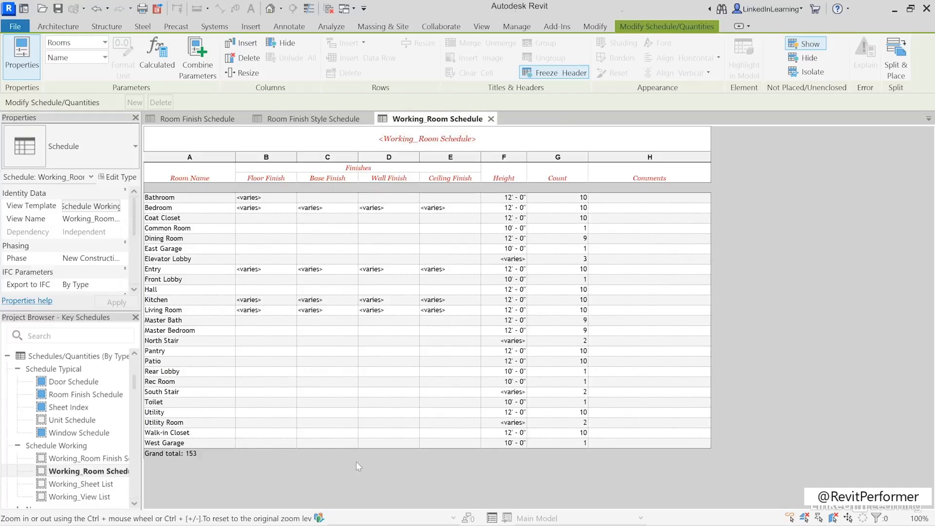
click(175, 199)
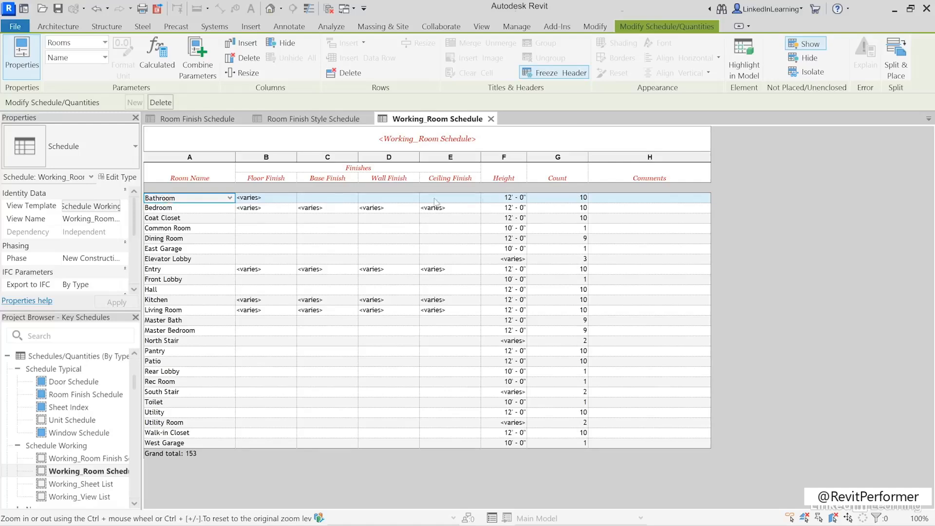
Add the Room Finish Style field directly after Name in the Working_Room Schedule's scheduled fields
click(571, 199)
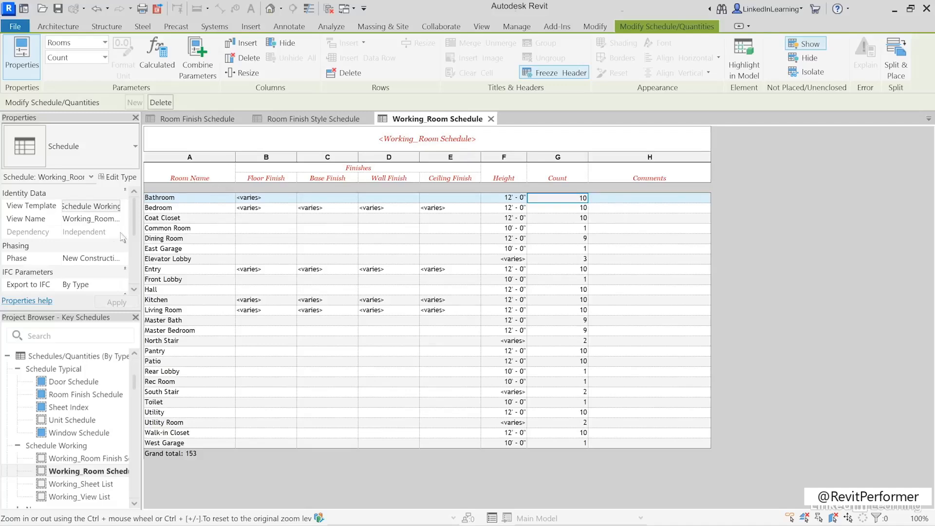
scroll(138, 231, down, 1)
scroll(138, 230, down, 3)
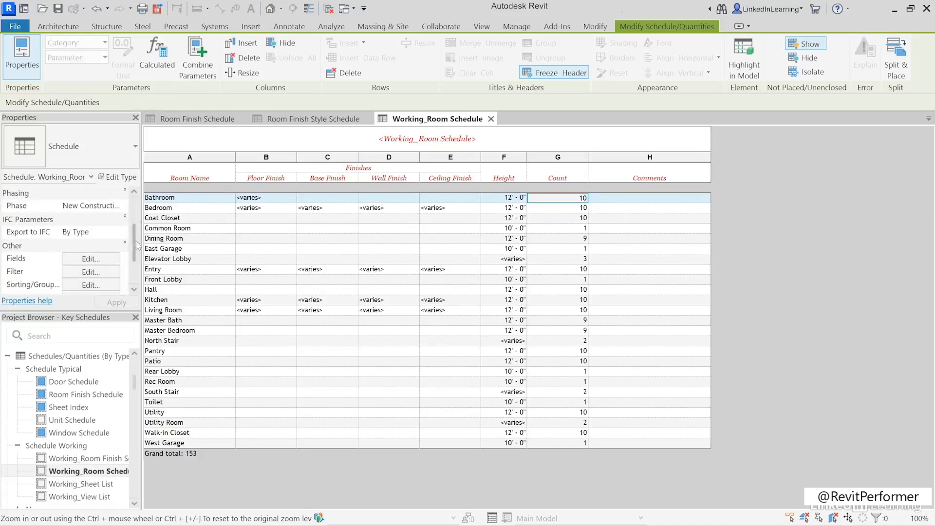
click(99, 259)
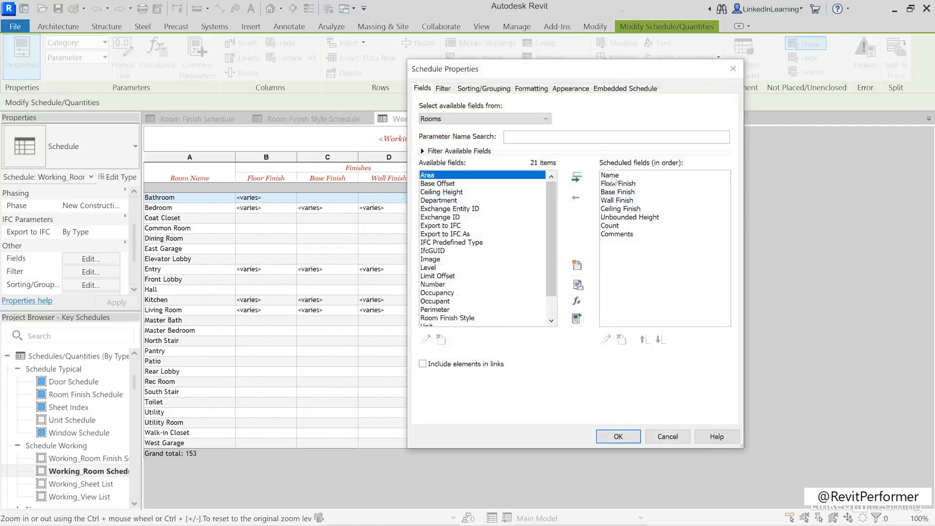
click(614, 177)
click(444, 320)
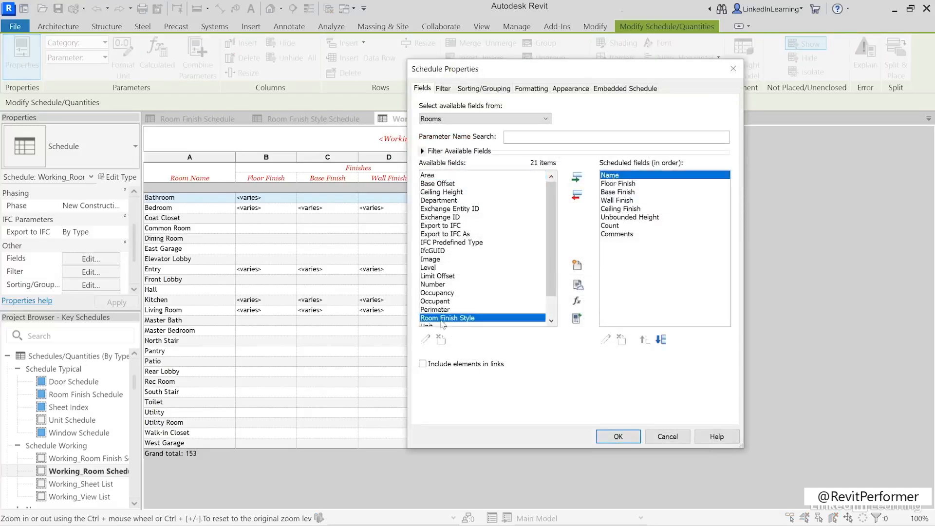
click(578, 179)
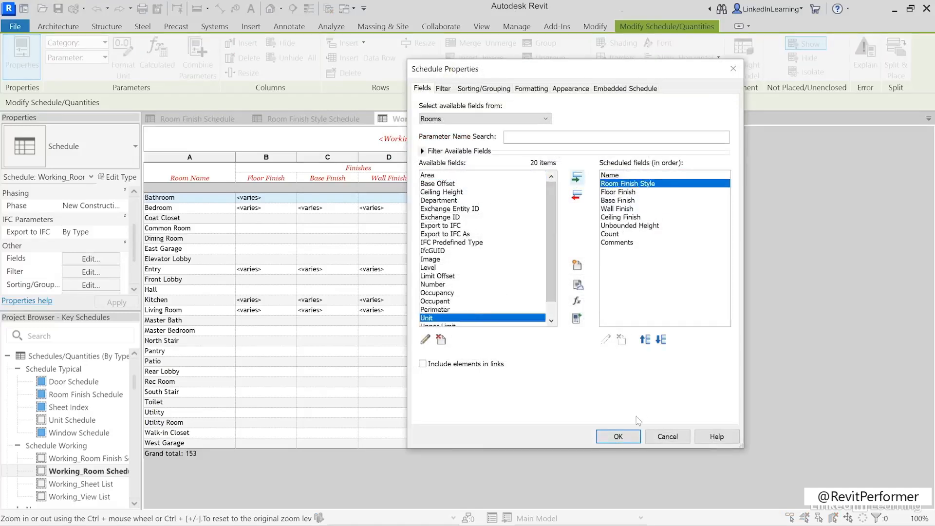
click(608, 435)
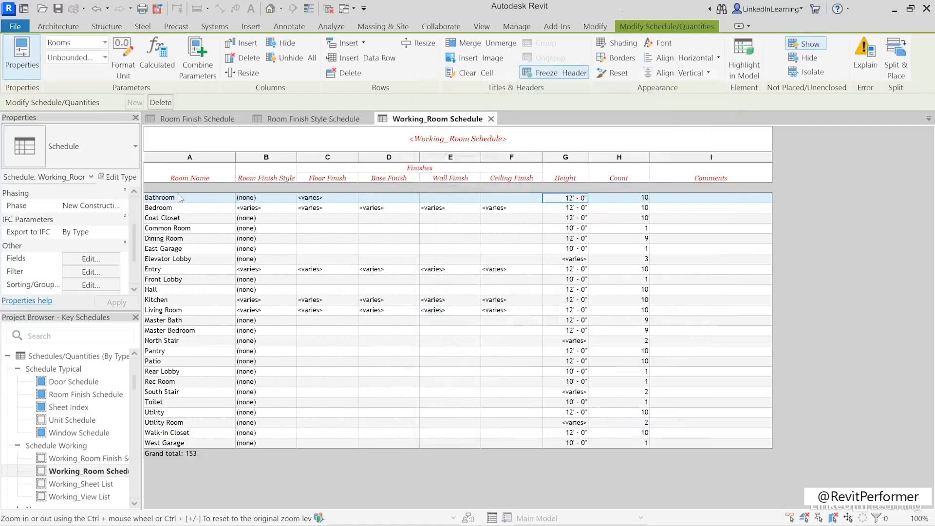
Assign the Unit Service finish style to the grouped Bathroom row of the Working_Room Schedule
click(278, 198)
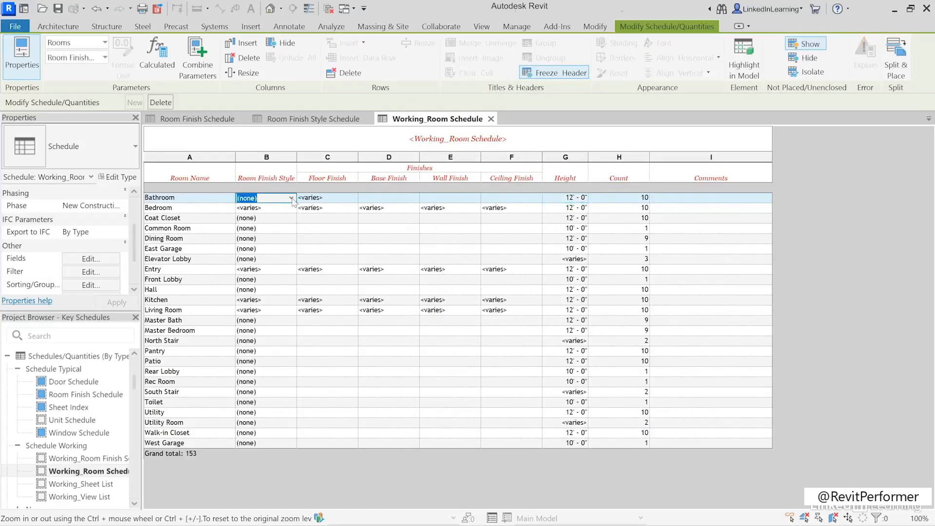
click(291, 198)
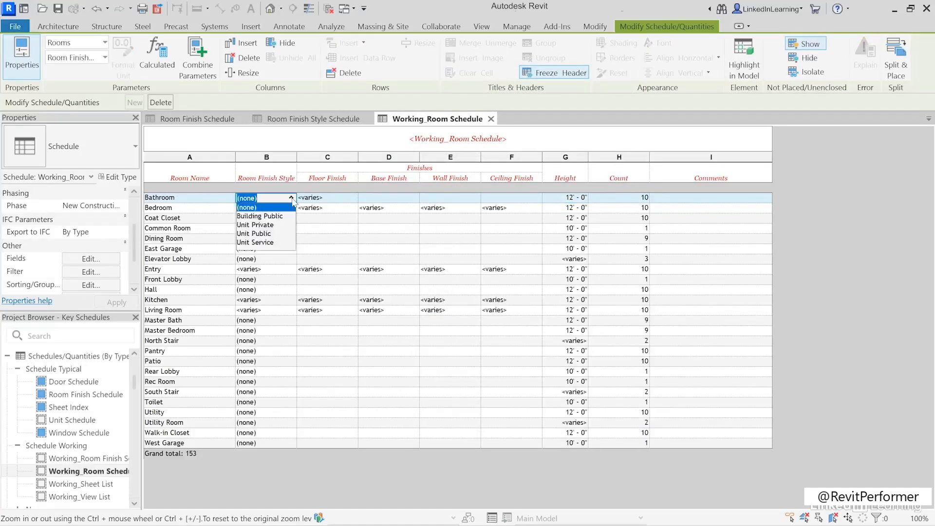
click(267, 243)
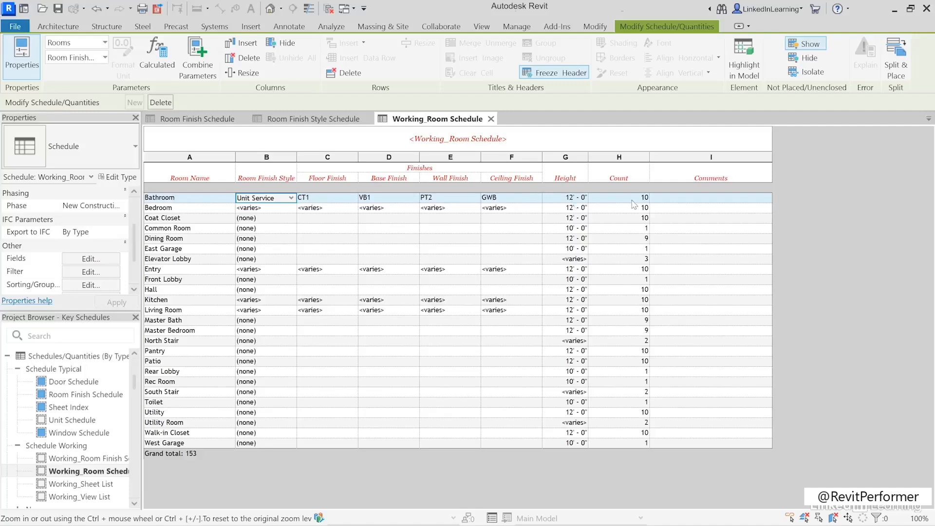
Set the room finish style of the Bedroom row to Unit Private and of the Dining Room row to Unit Public
click(286, 209)
click(291, 208)
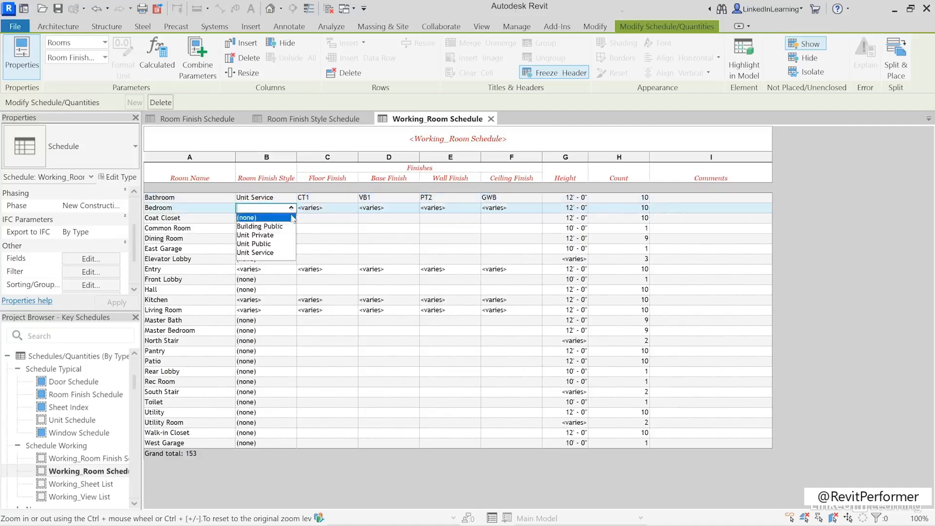
click(278, 236)
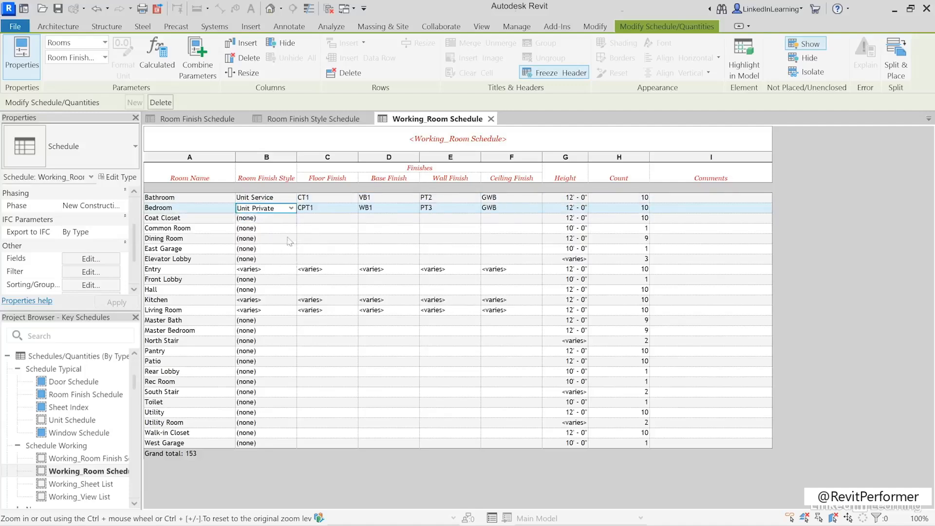
click(291, 238)
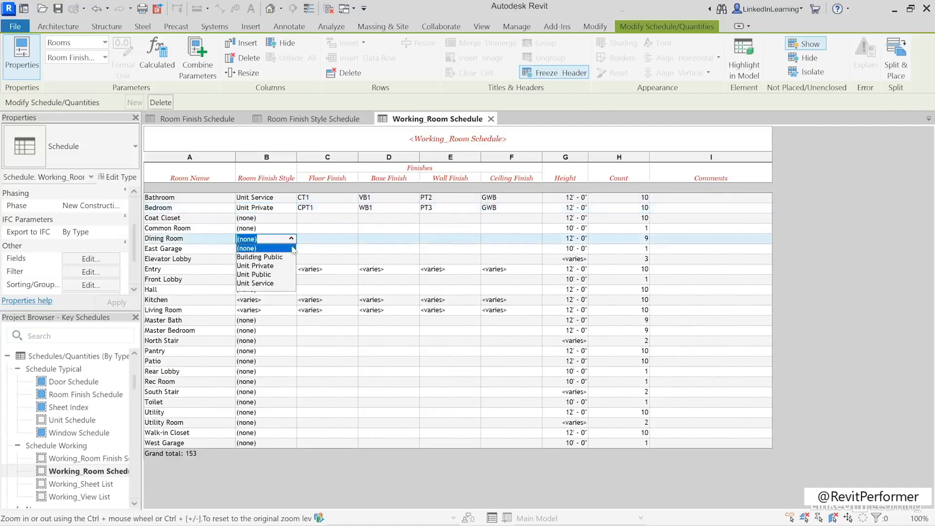
click(278, 276)
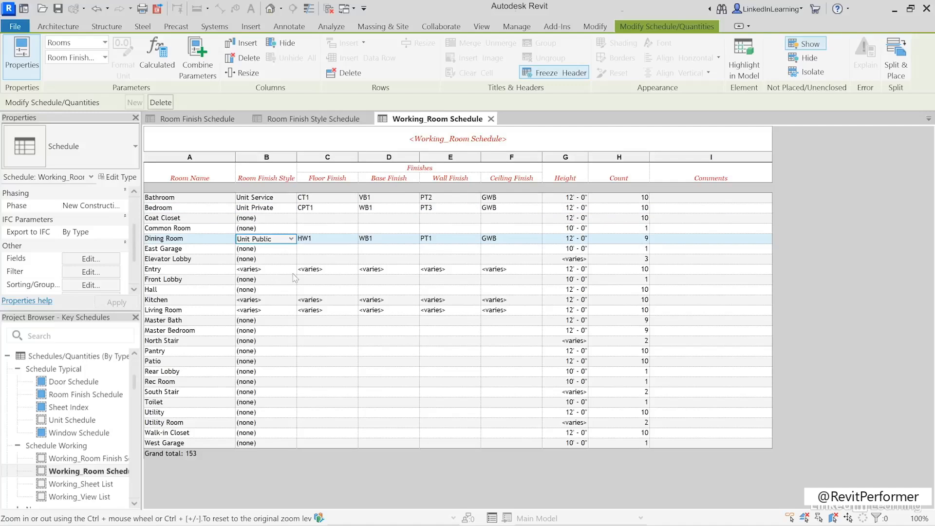
Check the bathrooms, bedrooms and dining rooms on all levels of the Room Finish Schedule and return to the Working_Room Schedule
click(222, 122)
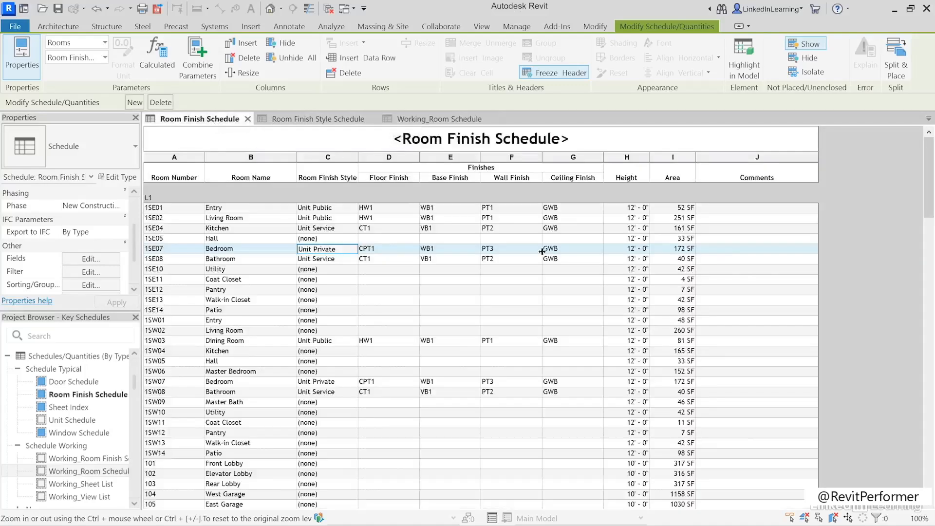
scroll(577, 232, down, 5)
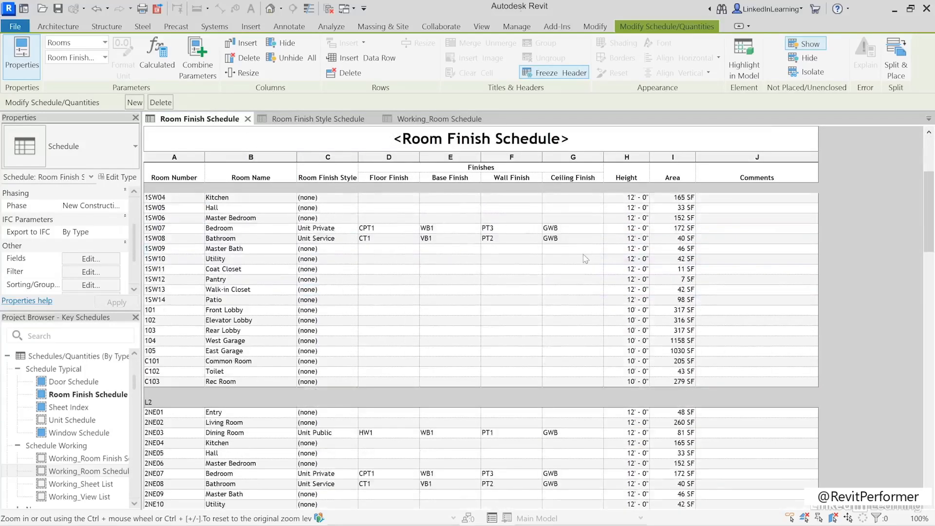
scroll(584, 263, down, 12)
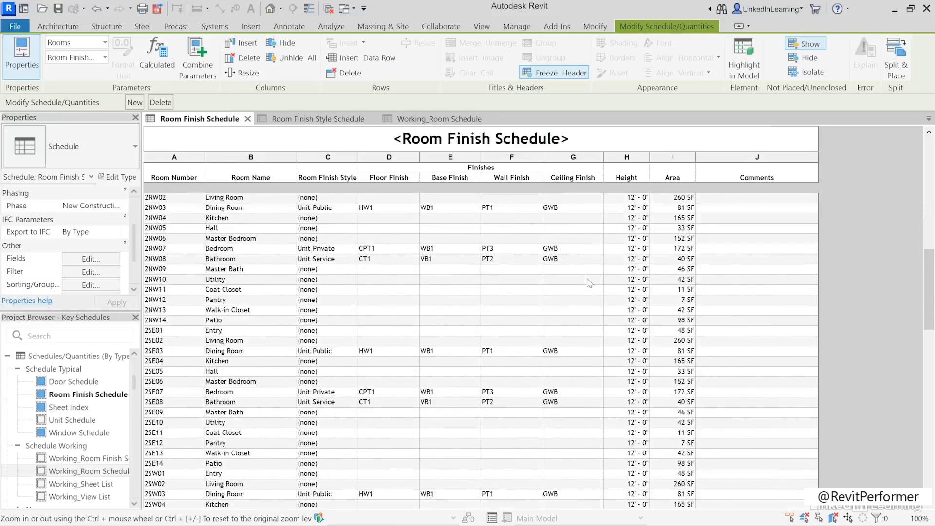
scroll(589, 283, down, 10)
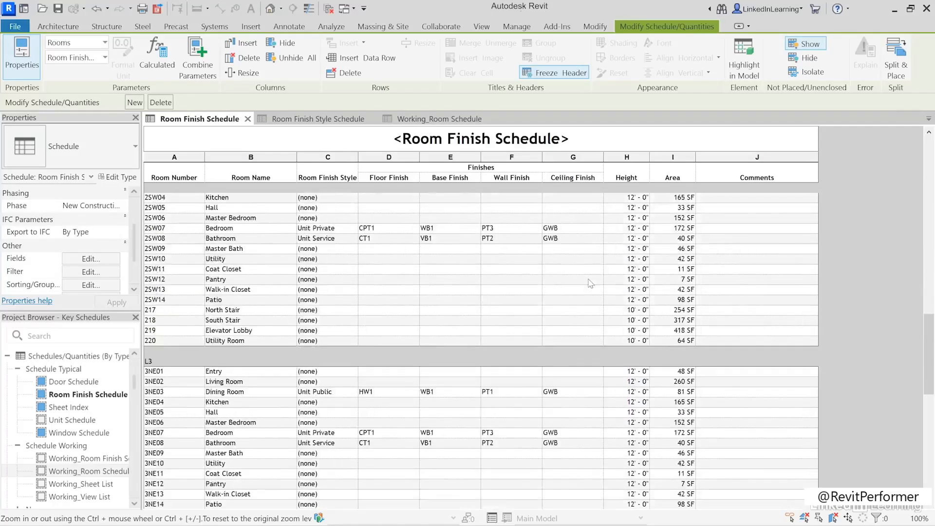
drag(929, 351, 930, 129)
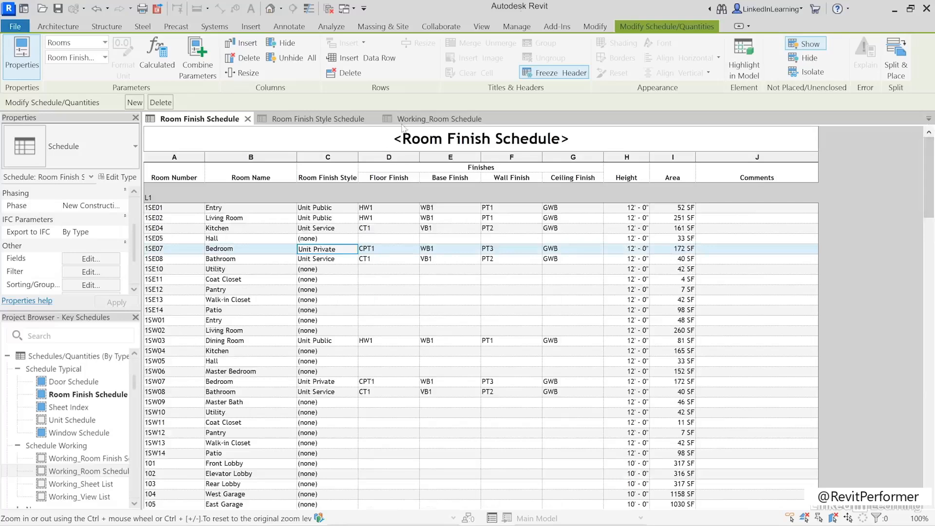
click(410, 122)
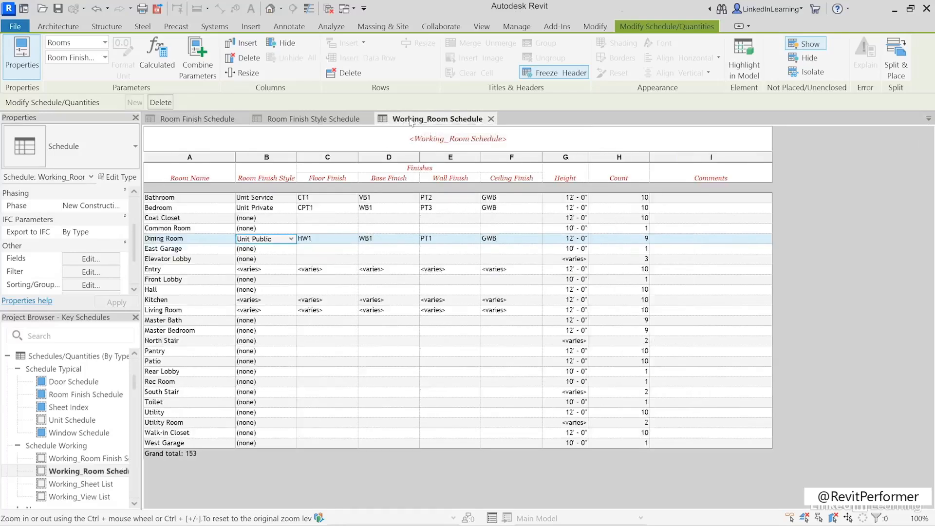
Check which room finish styles are available for the East Garage row, leaving its style at (none)
click(191, 251)
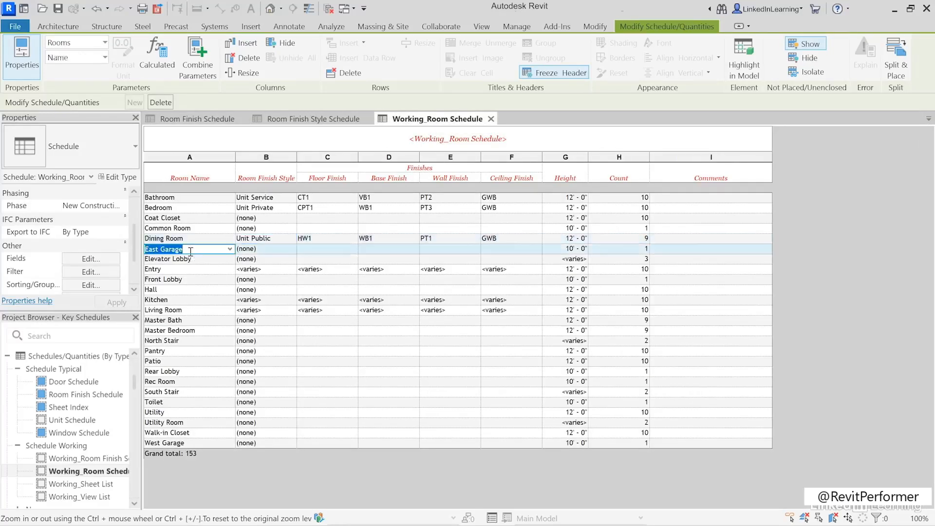
click(290, 251)
click(292, 250)
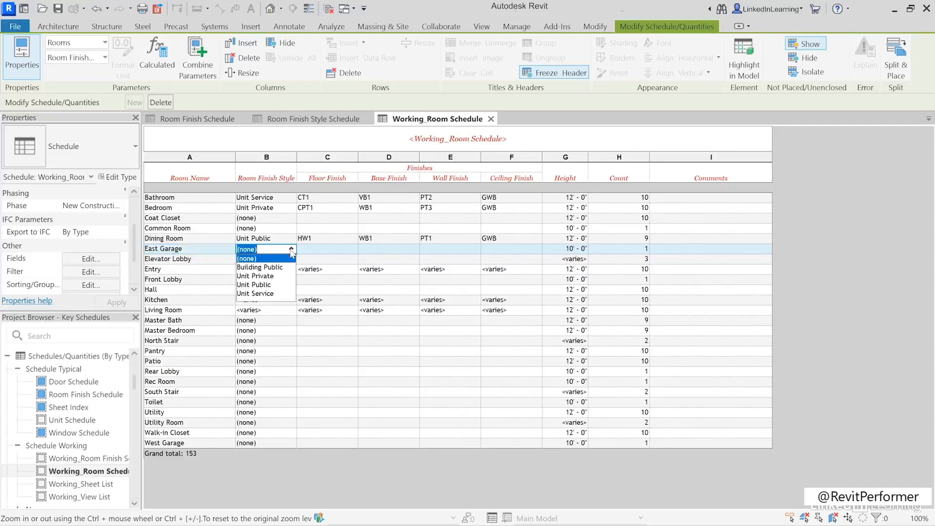
click(310, 249)
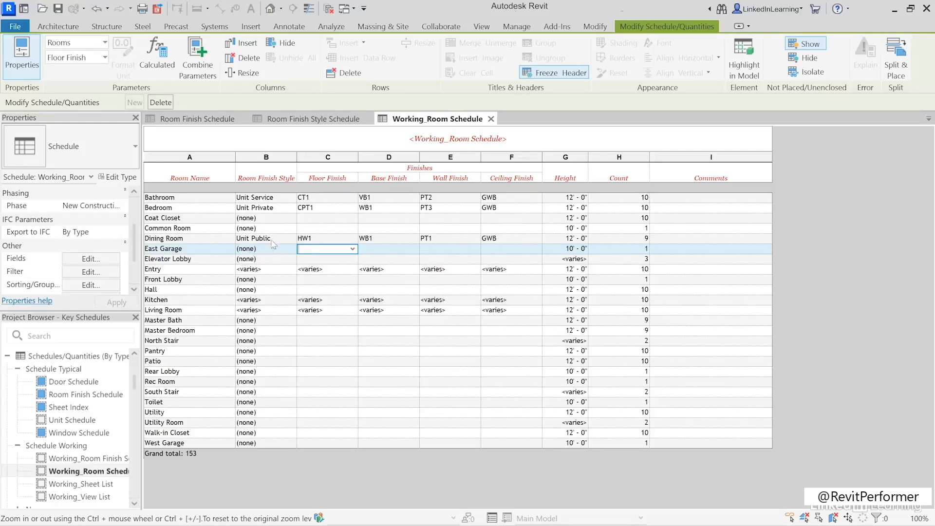
Set East Garage's floor finish to CONC and its base finish to --
click(330, 239)
click(321, 249)
text(CONC)
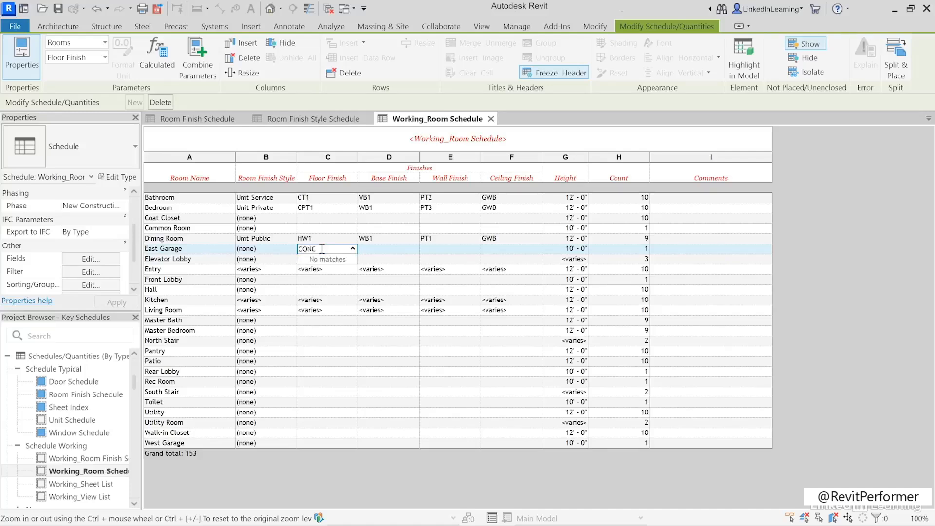
key(Tab)
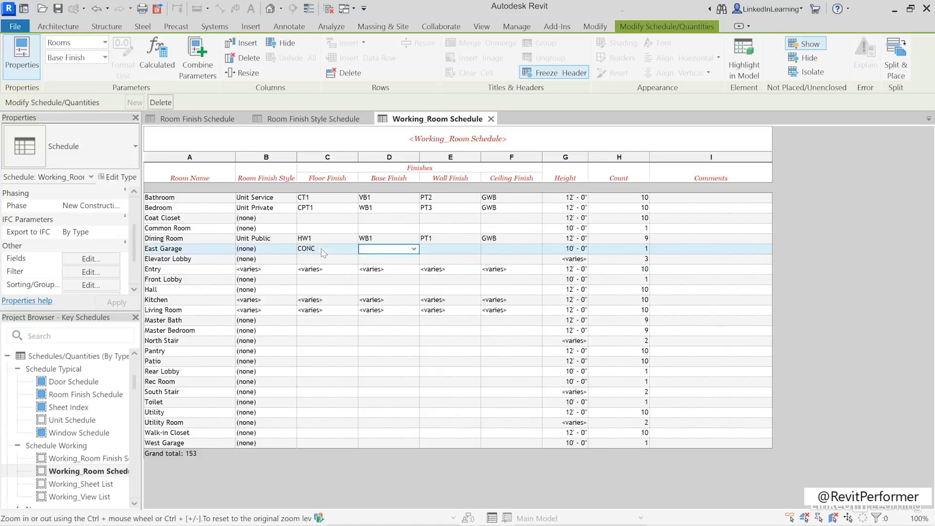
text(--)
key(Tab)
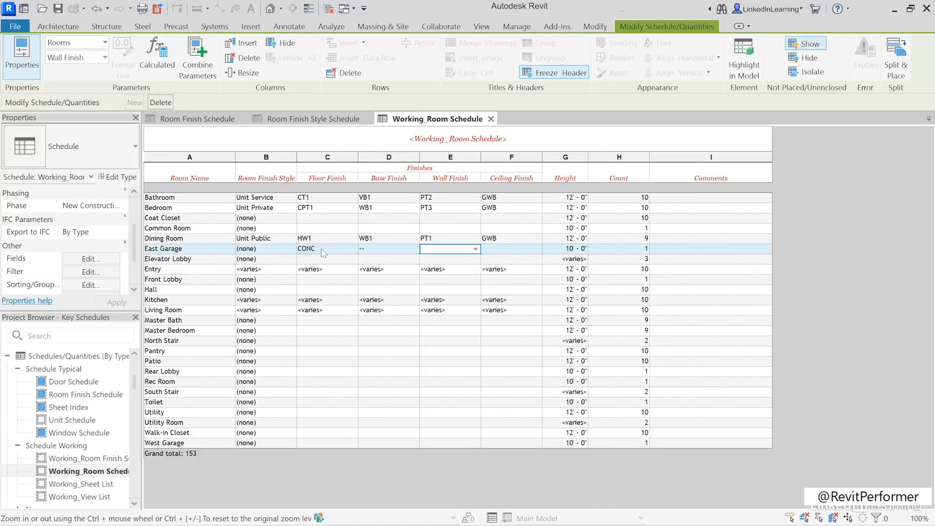
Set East Garage's wall finish to UNFINISHED and its ceiling finish to OPEN
text(UNFINISHED)
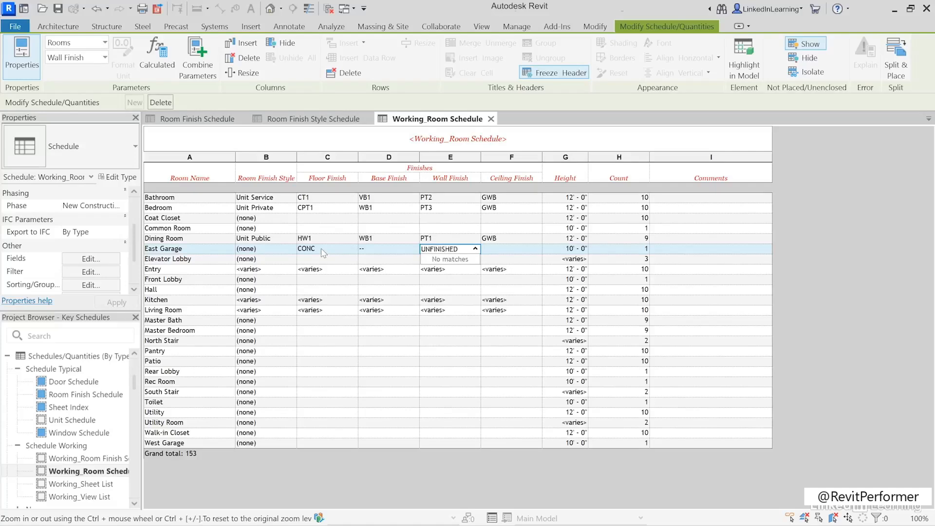
key(Tab)
key(Tab)
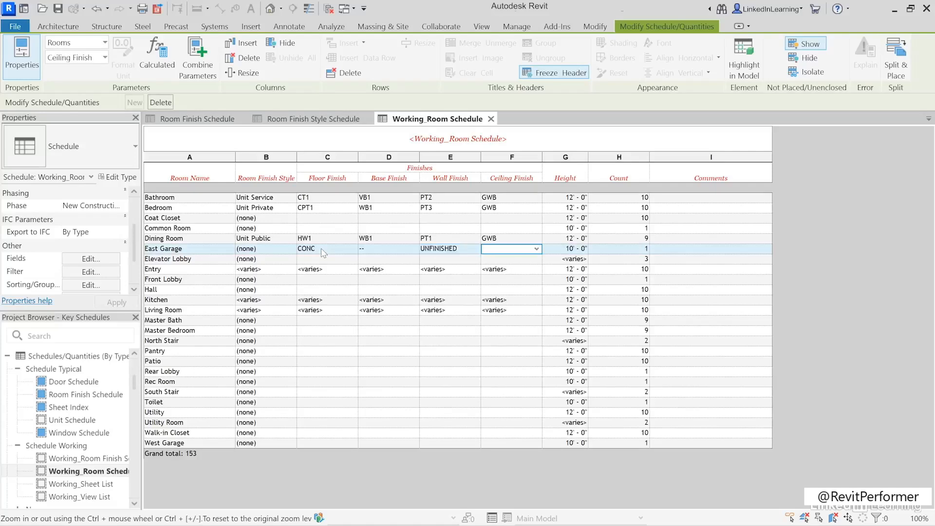
text(PEN)
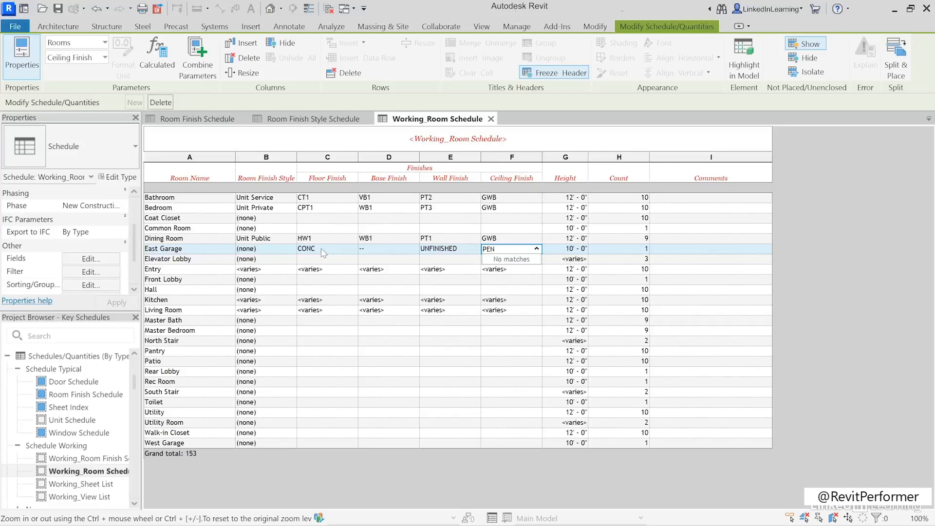
key(BackSpace)
text(OPEN)
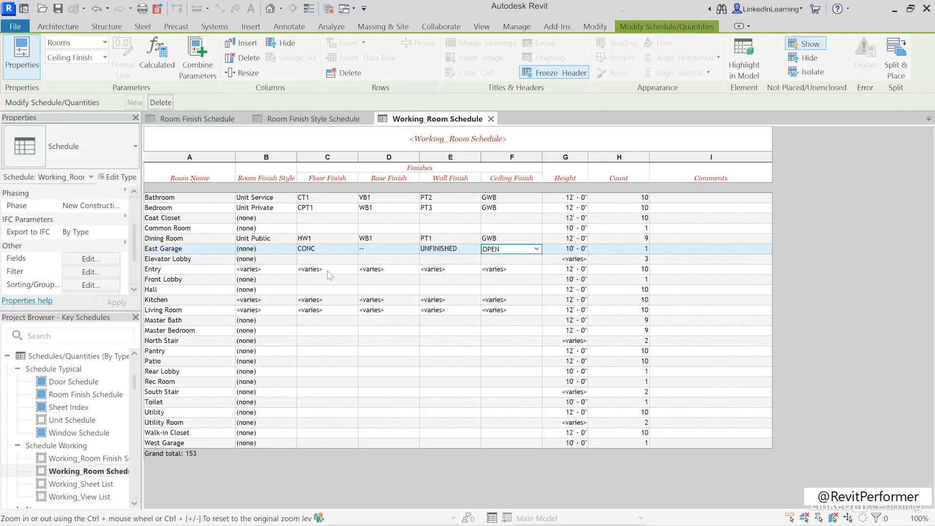
Assign the Unit Service finish style to the Coat Closet row
click(263, 220)
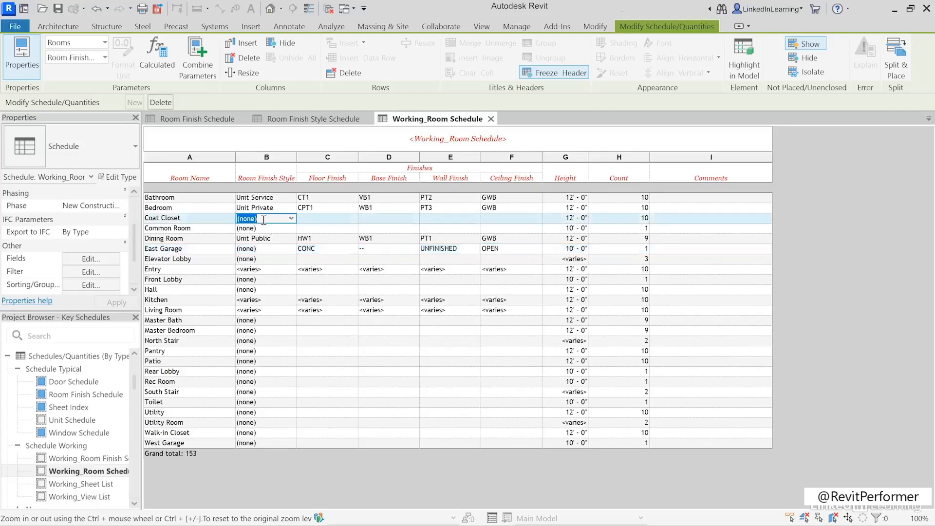
click(291, 218)
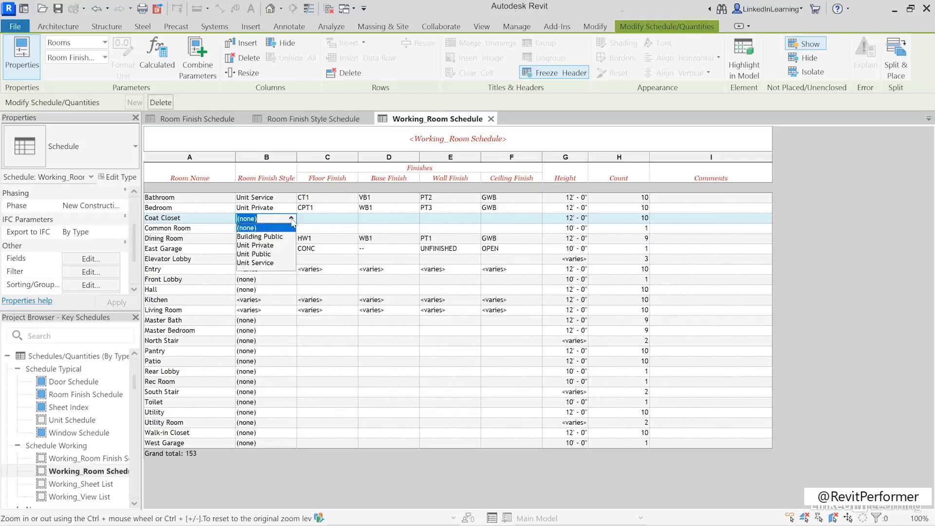
click(276, 263)
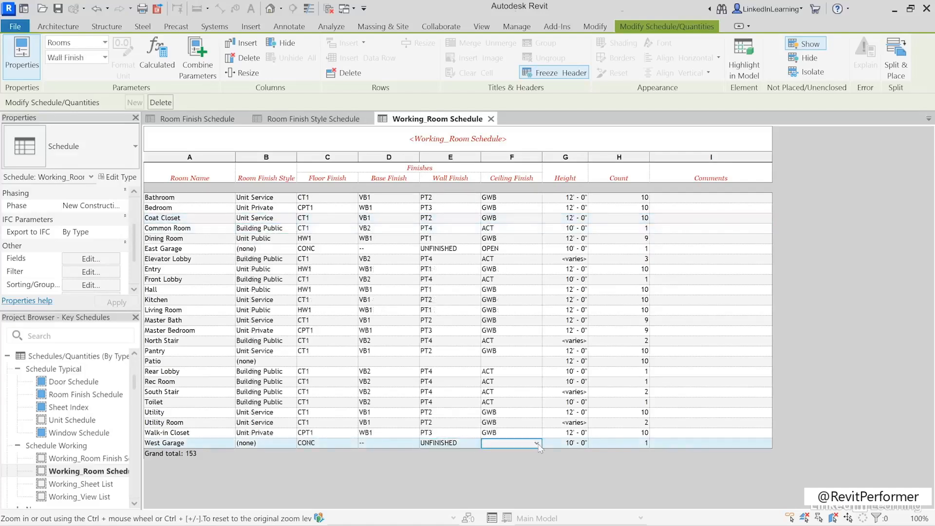
Set West Garage's ceiling finish to OPEN and review the finishes in the Room Finish Schedule
click(536, 443)
click(511, 470)
click(194, 121)
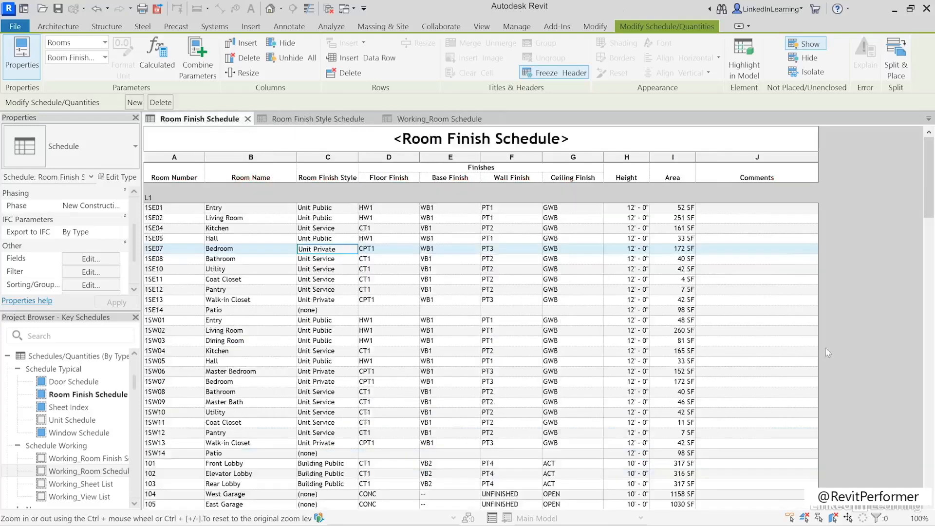
mouse_move(926, 181)
mouse_down()
mouse_move(926, 456)
mouse_move(926, 178)
mouse_up()
Set the Unit Service floor finish to CT2 in the Room Finish Style Schedule
click(312, 121)
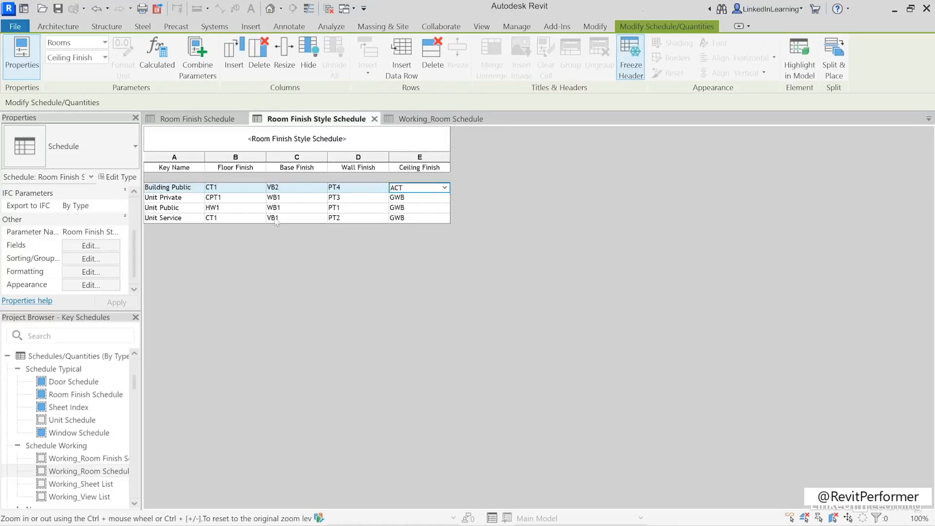
click(225, 220)
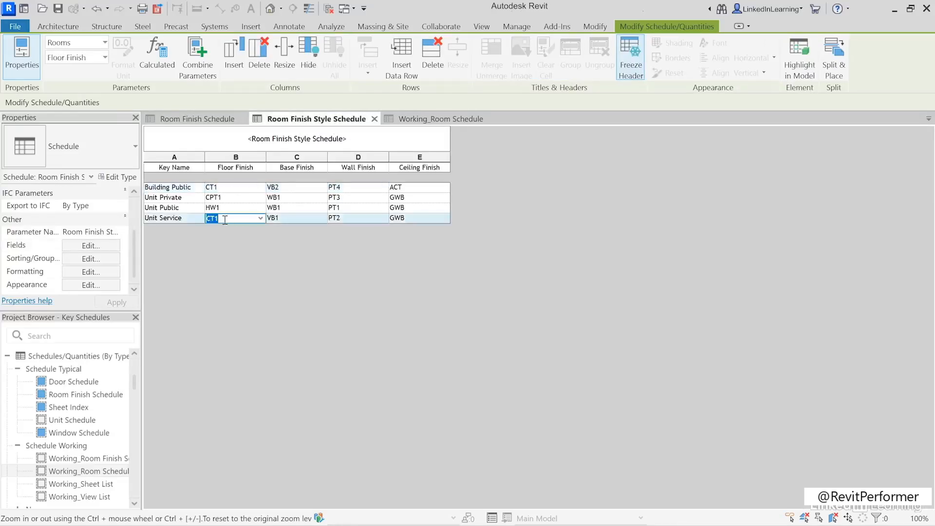
click(226, 220)
key(BackSpace)
text(2)
Check the floor finishes of the Unit Service rooms in the Room Finish Schedule, including Coat Closet, Pantry and Utility
click(203, 121)
click(381, 281)
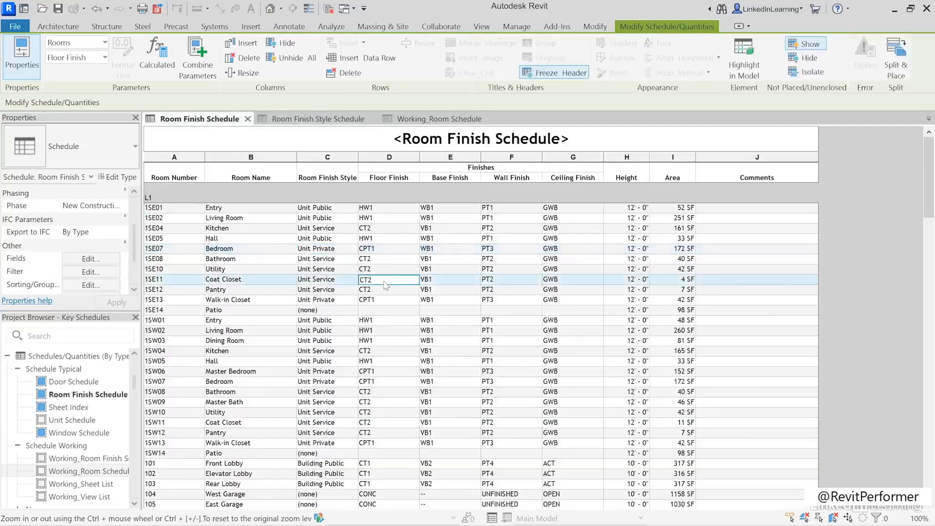
click(381, 288)
click(381, 269)
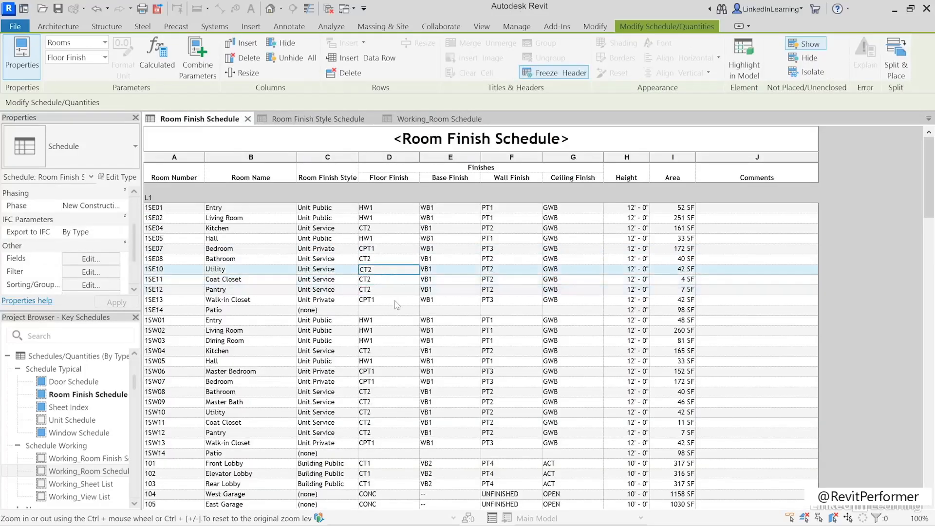